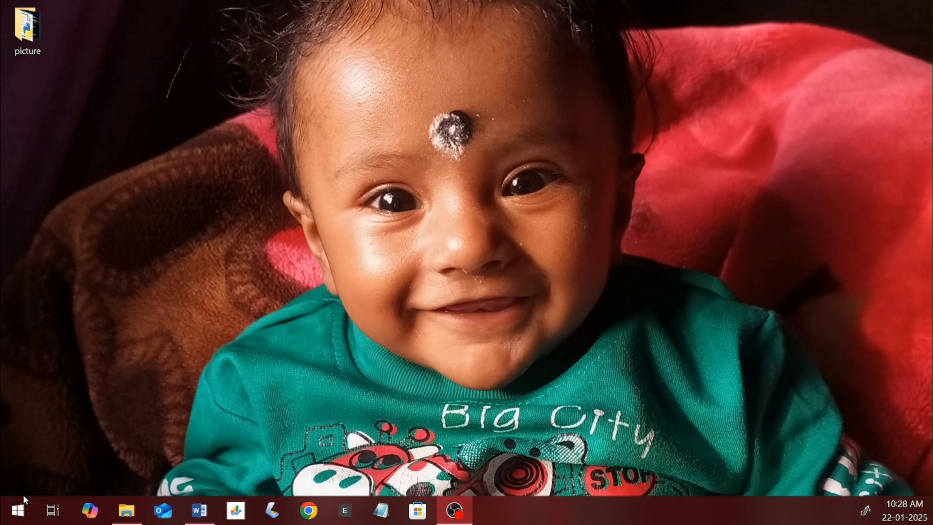
Find Excel 2016 in the alphabetical app list, launch it and create a blank workbook
left_click(18, 515)
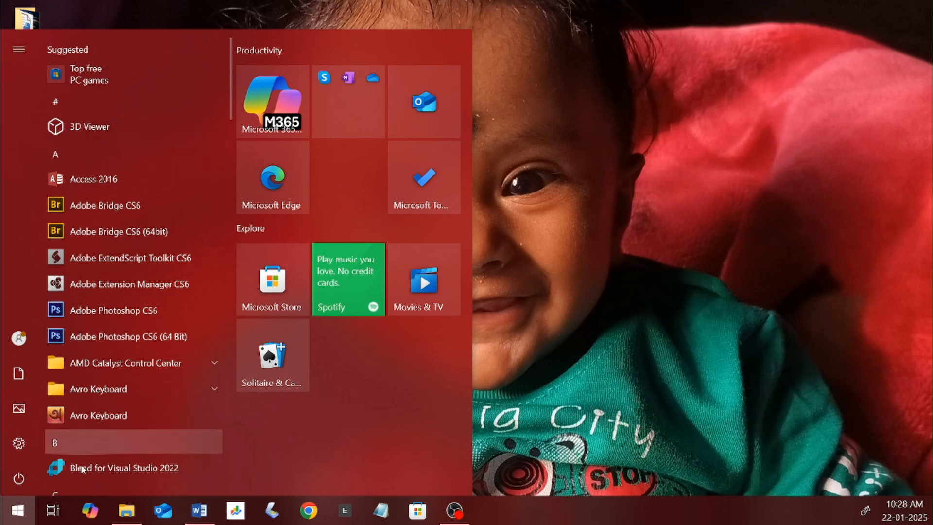
left_click(77, 440)
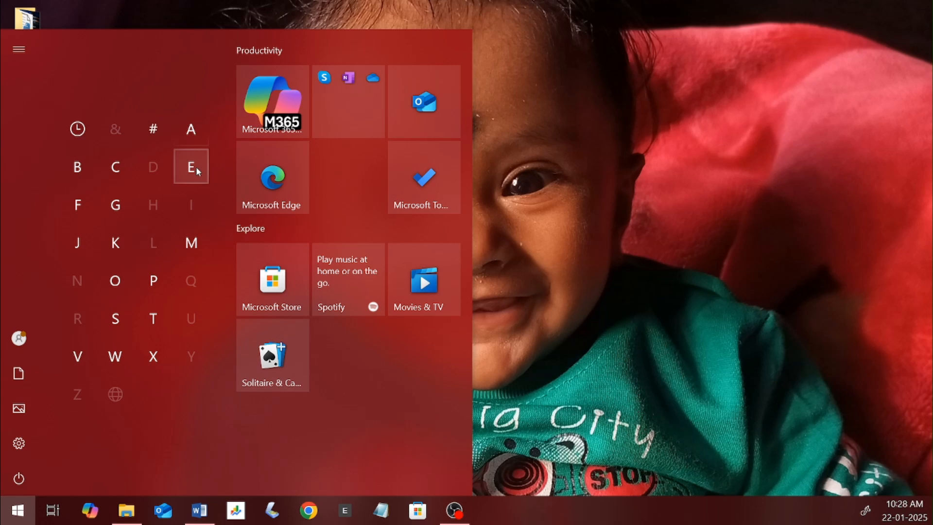
left_click(188, 243)
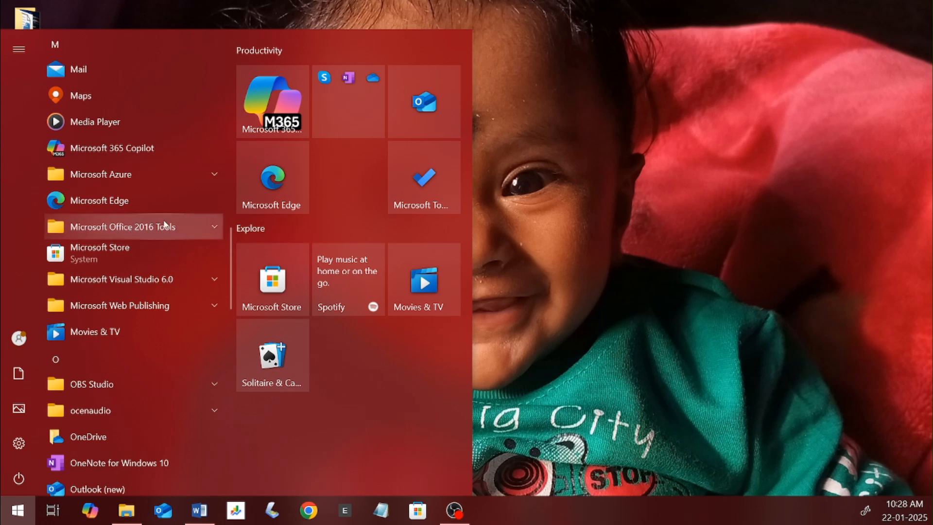
left_click(106, 361)
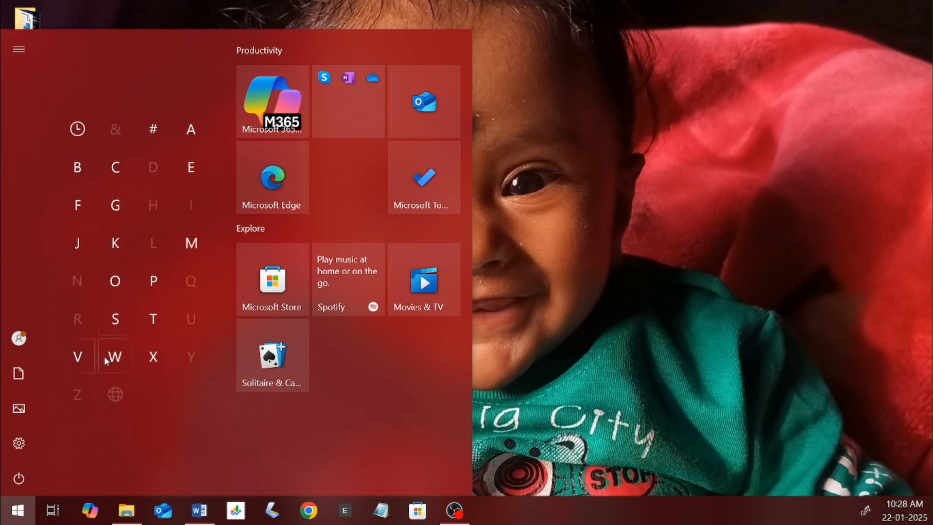
left_click(196, 165)
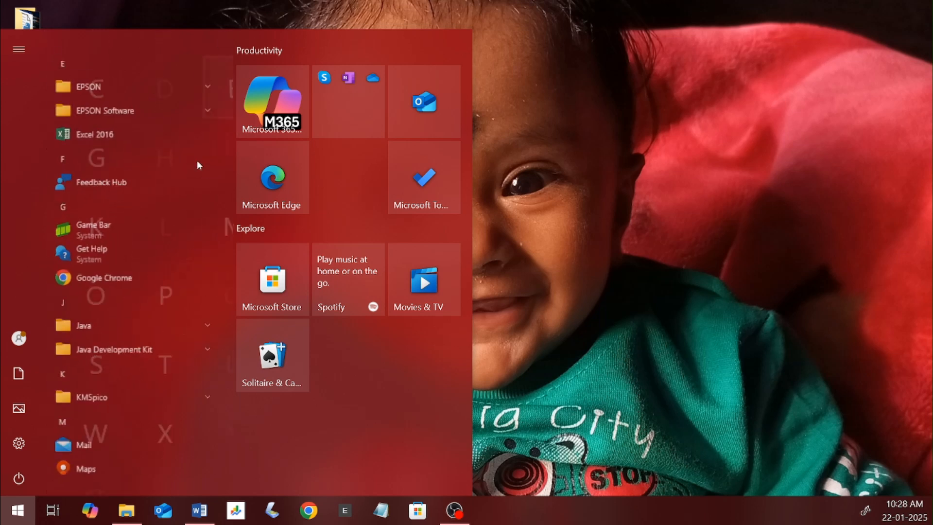
left_click(104, 124)
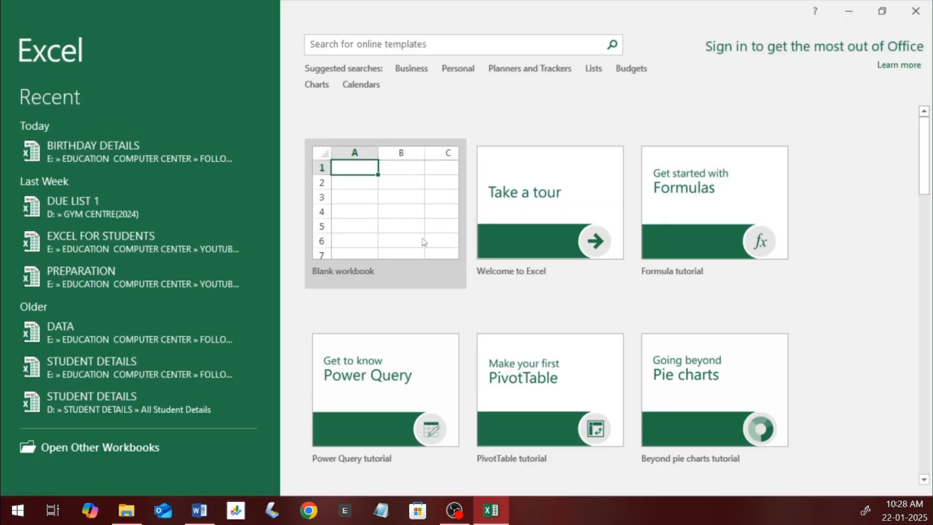
left_click(391, 230)
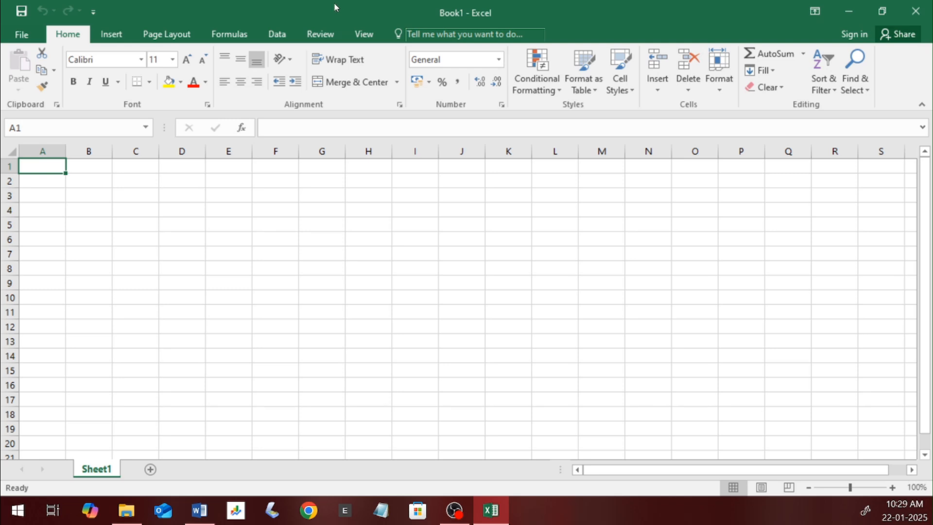
Start saving the new workbook and browse to the Excel folder inside EDUCATION COMPUTER CENTER on Local Disk (E:)
left_click(22, 35)
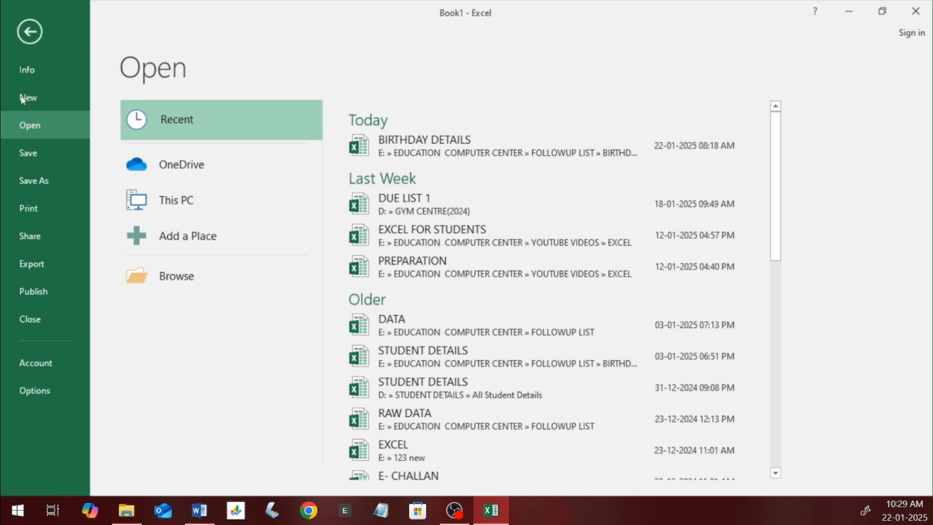
left_click(40, 156)
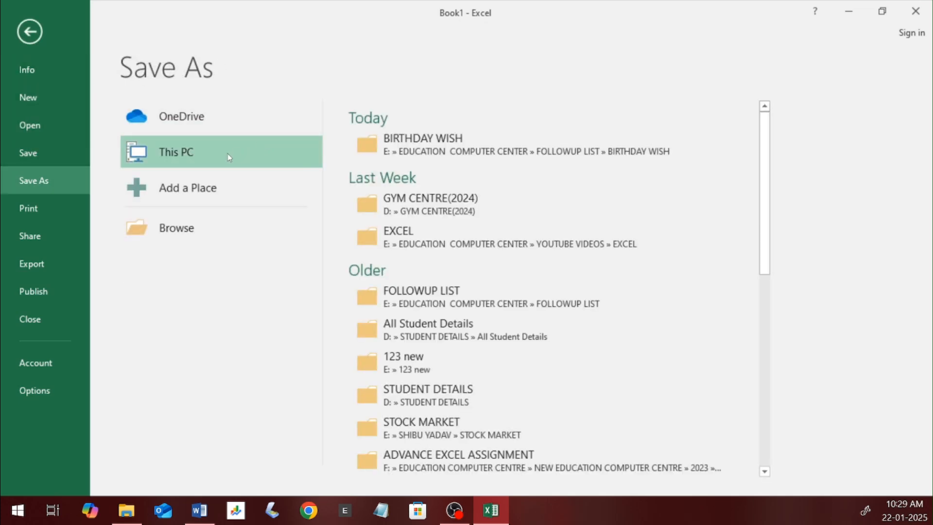
left_click(185, 238)
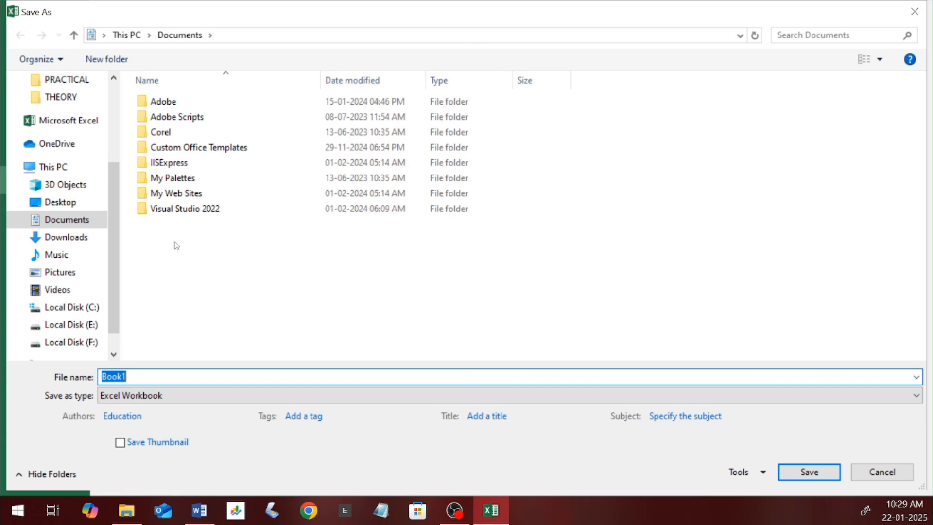
mouse_move(115, 200)
left_mouse_down()
mouse_move(110, 99)
mouse_move(113, 221)
mouse_move(112, 115)
mouse_move(112, 210)
left_mouse_up()
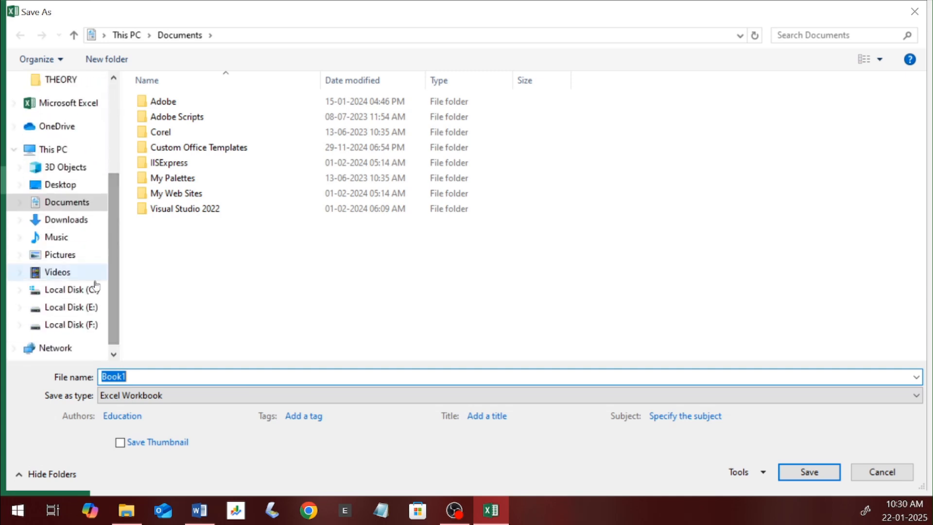
left_click(89, 310)
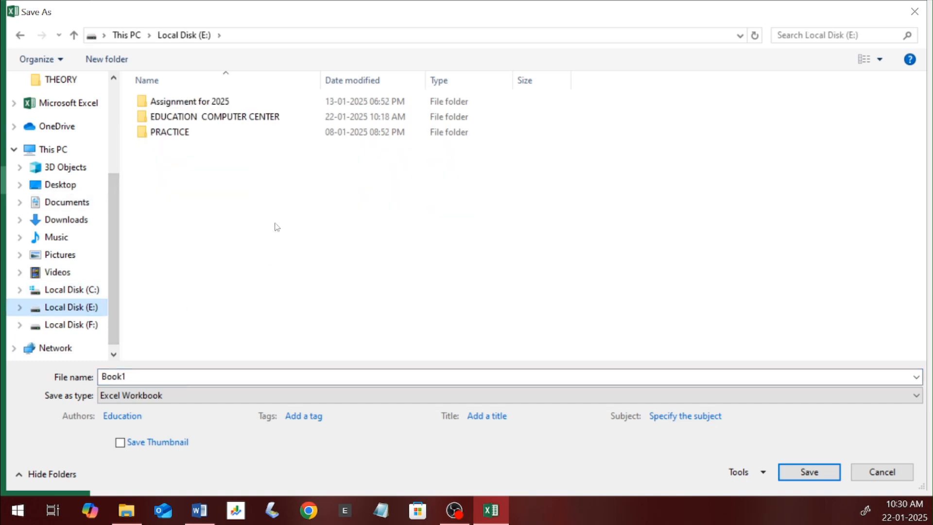
double_click(204, 117)
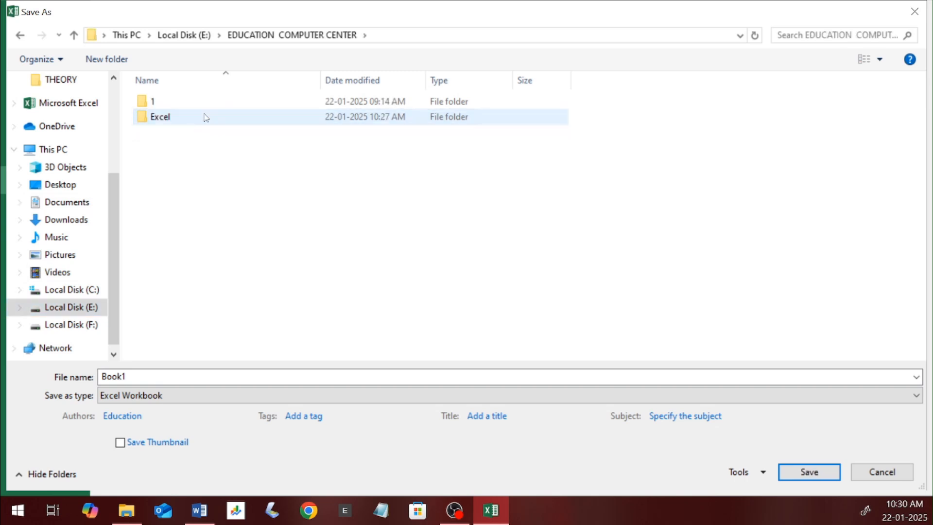
double_click(176, 116)
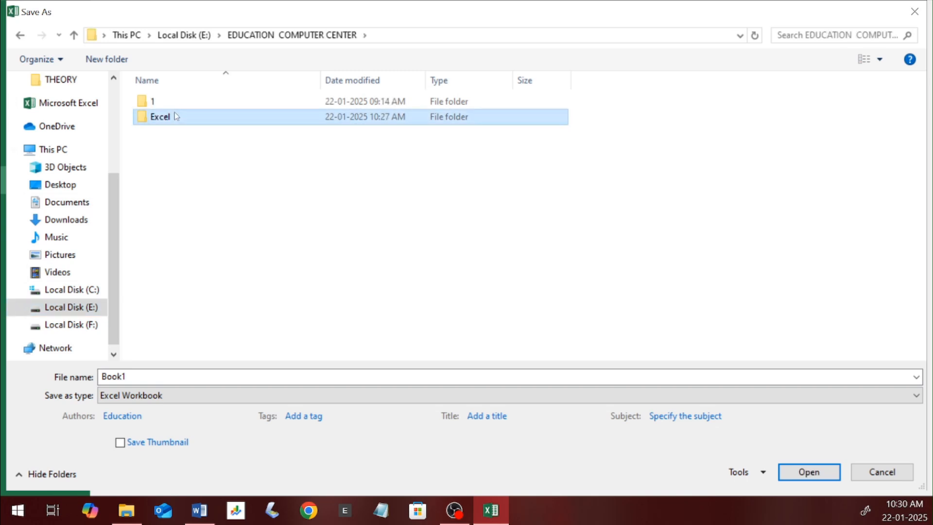
Name the file "work" and save it as an Excel Workbook in the chosen folder
left_click(136, 376)
key("ctrl+a")
key("BackSpace")
type("work")
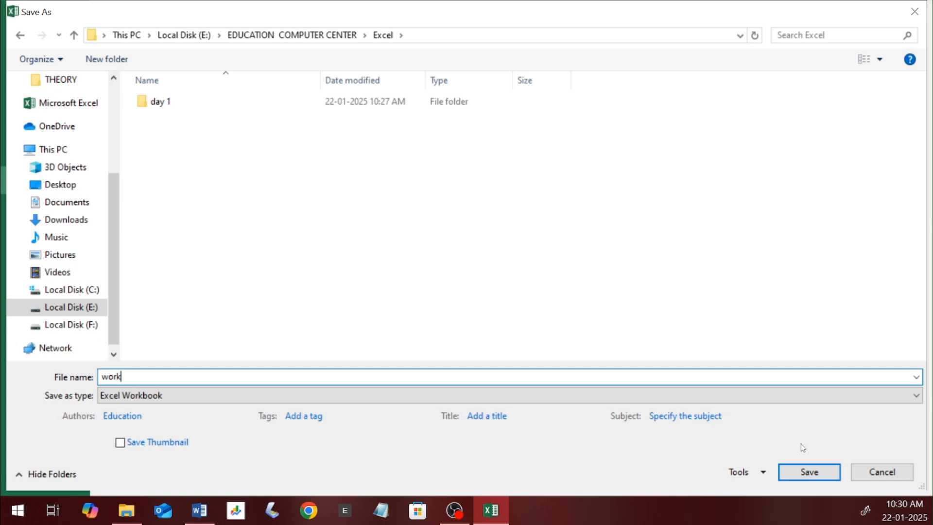
left_click(809, 472)
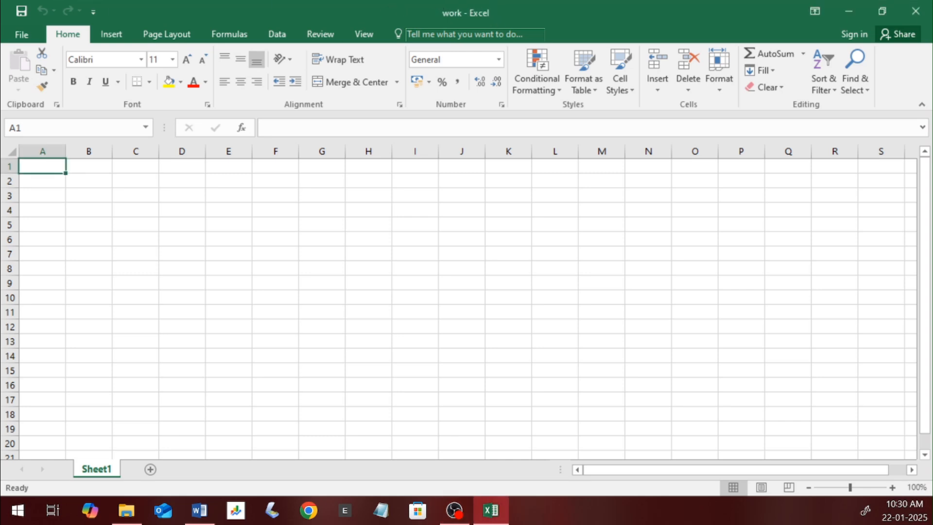
key("alt+Tab")
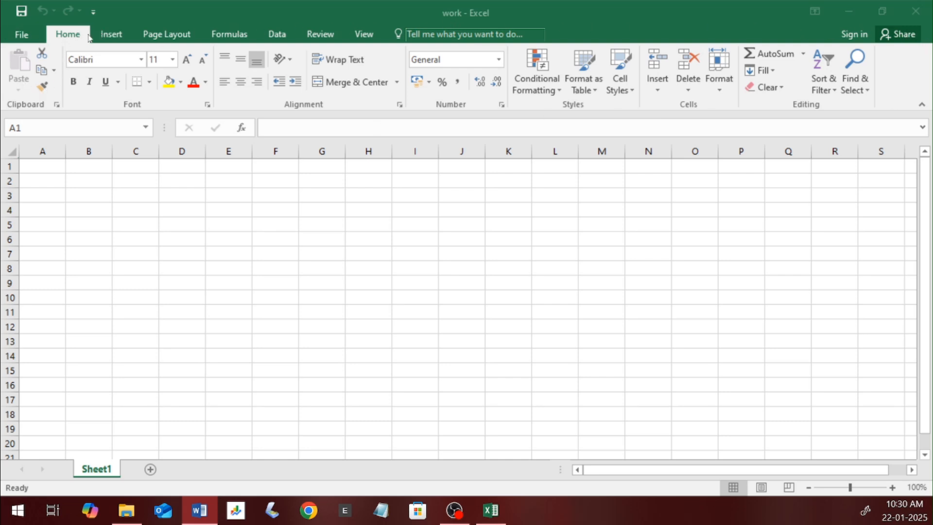
left_click(29, 36)
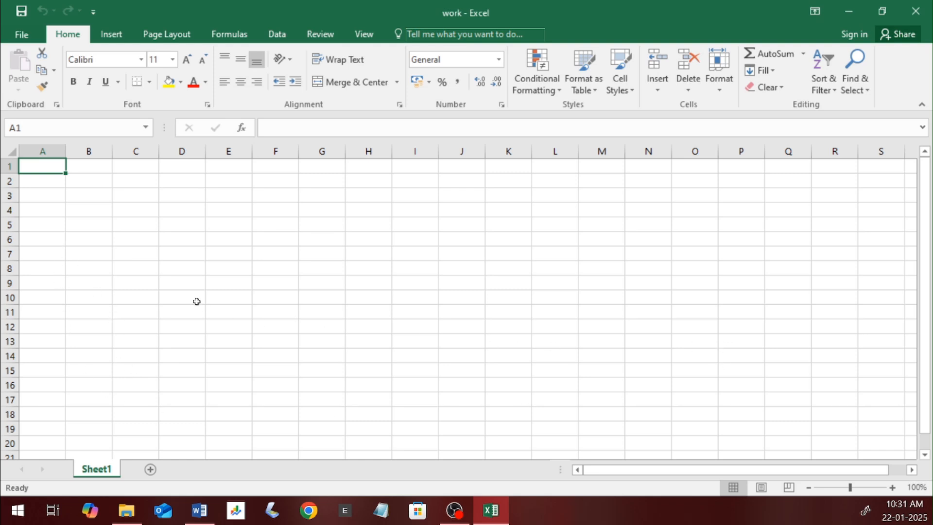
Select columns A to D together and rows 1 to 7 together, then clear the selection by choosing cell E4
left_click(45, 151)
left_click_drag(45, 151, 170, 143)
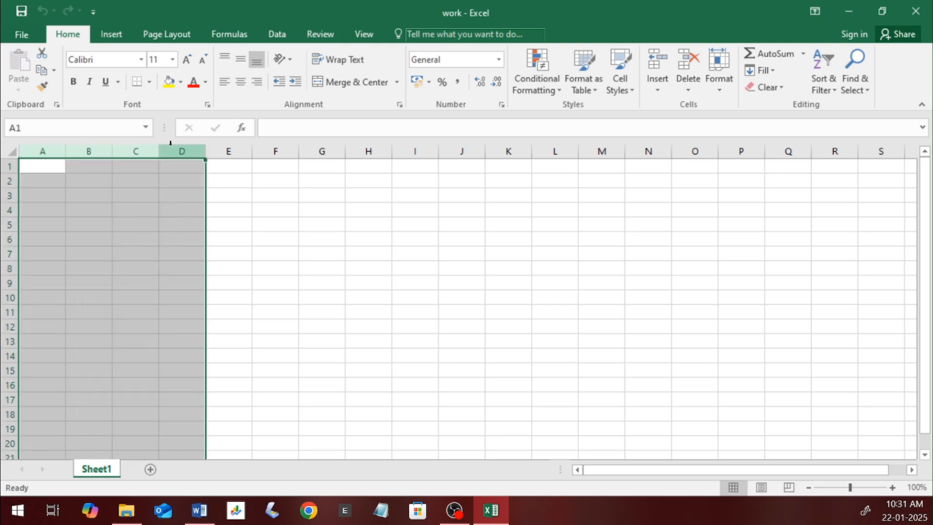
left_click(173, 170)
left_click_drag(10, 166, 10, 258)
left_click(218, 210)
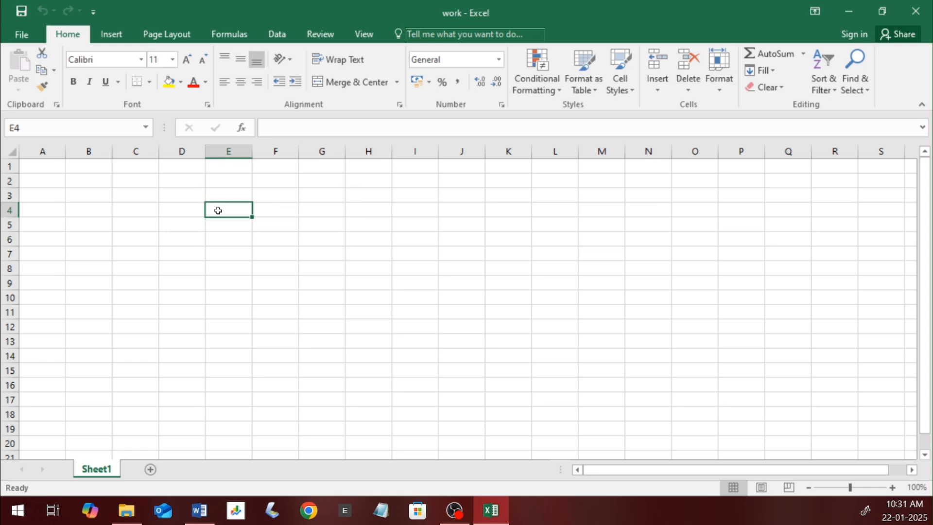
Select columns A to E one after another, followed by row 1 and column A, and finish on cell F5
left_click(41, 150)
left_click(85, 151)
left_click(135, 149)
left_click(182, 151)
left_click(228, 150)
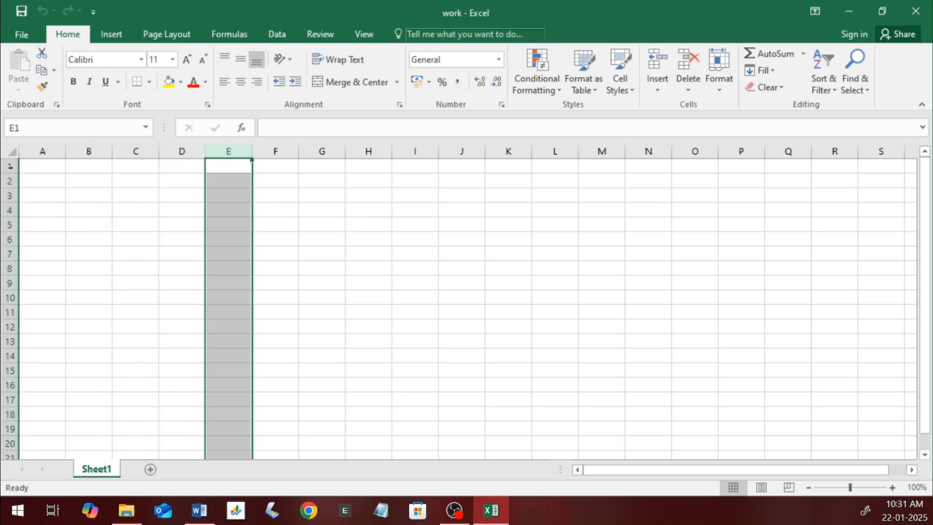
left_click(16, 170)
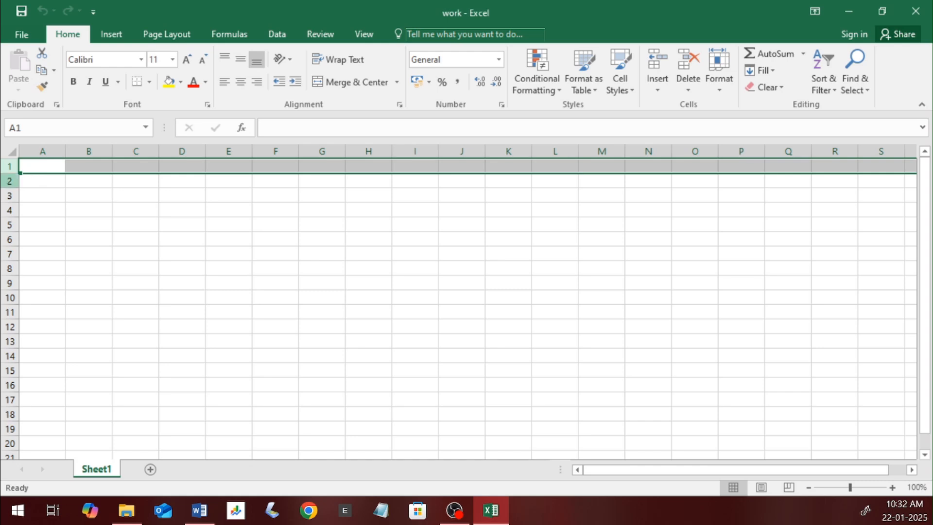
left_click(53, 151)
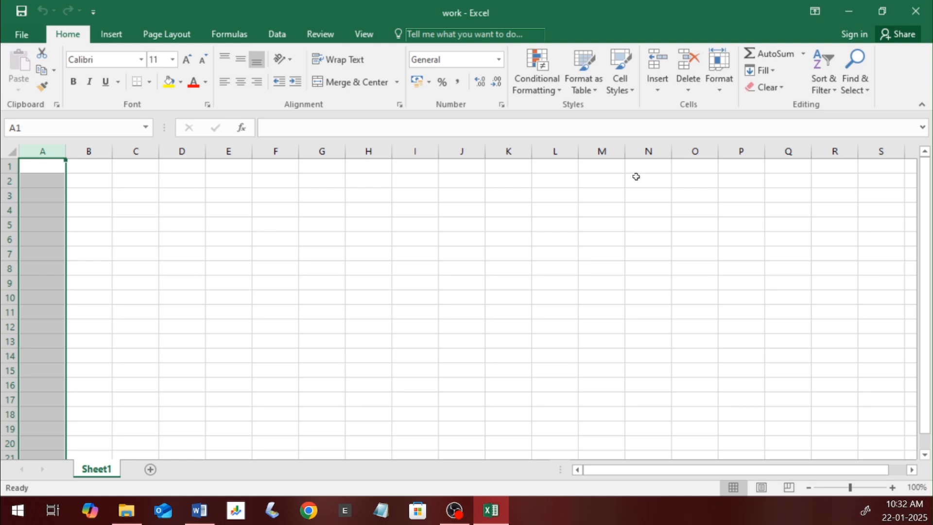
left_click(295, 225)
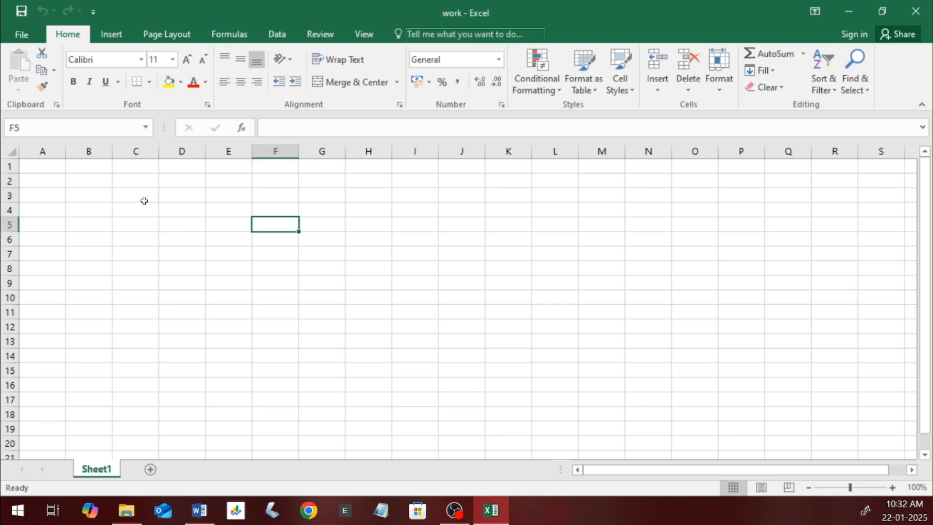
From cell A1, jump to the sheet's last column and back, and to its last row and back
left_click(60, 165)
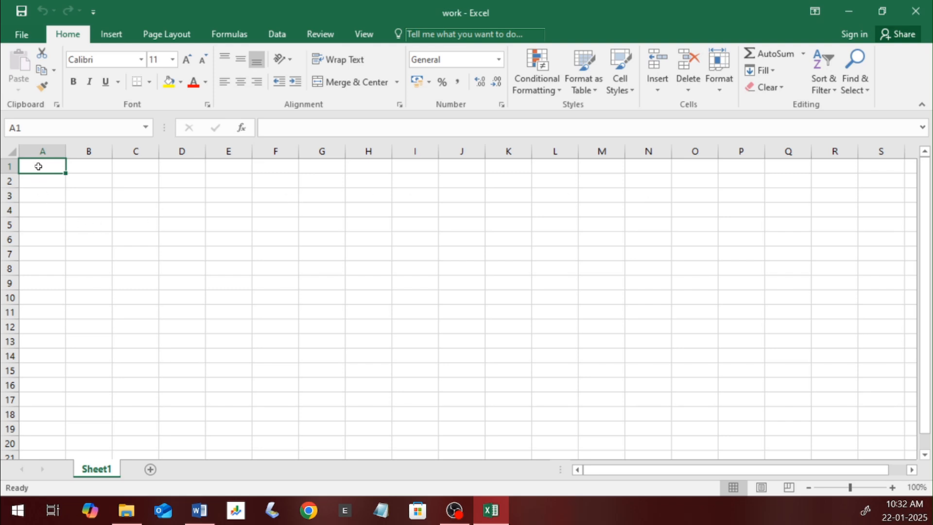
key("ctrl+Right")
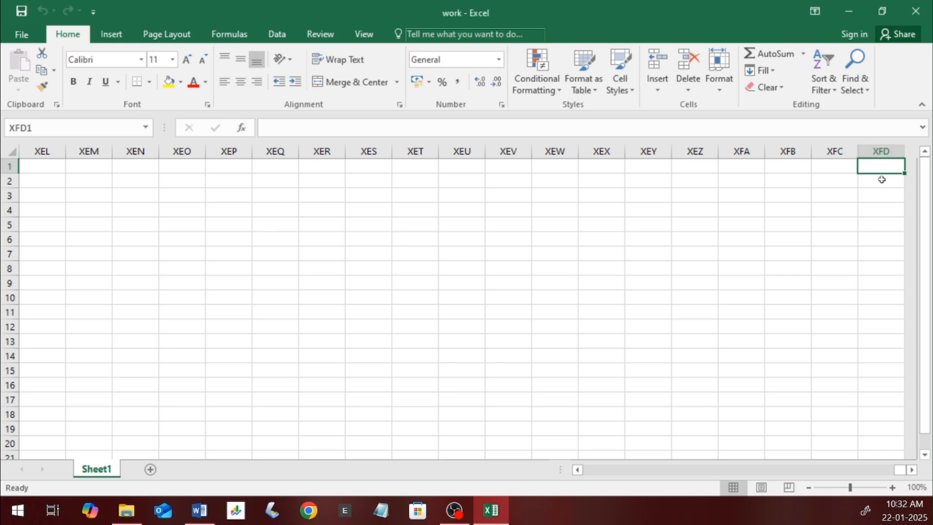
key("ctrl+Left")
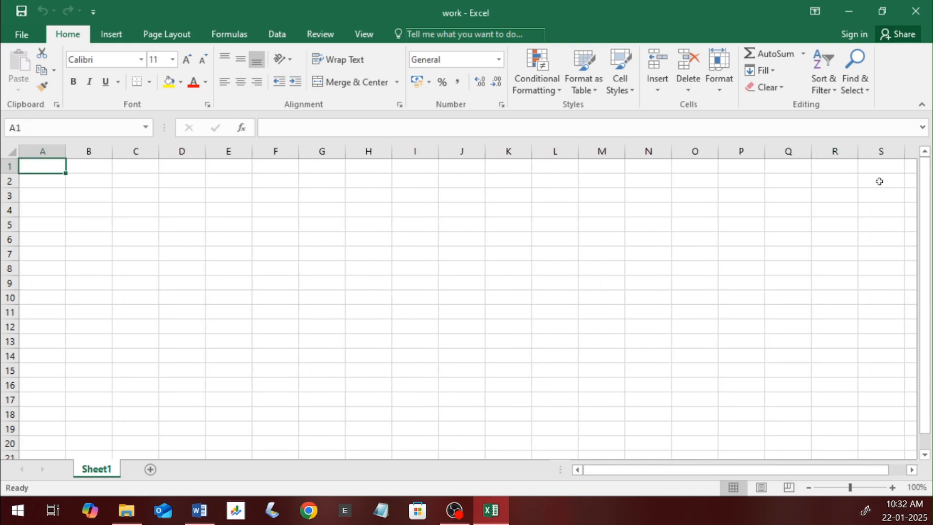
double_click(39, 174)
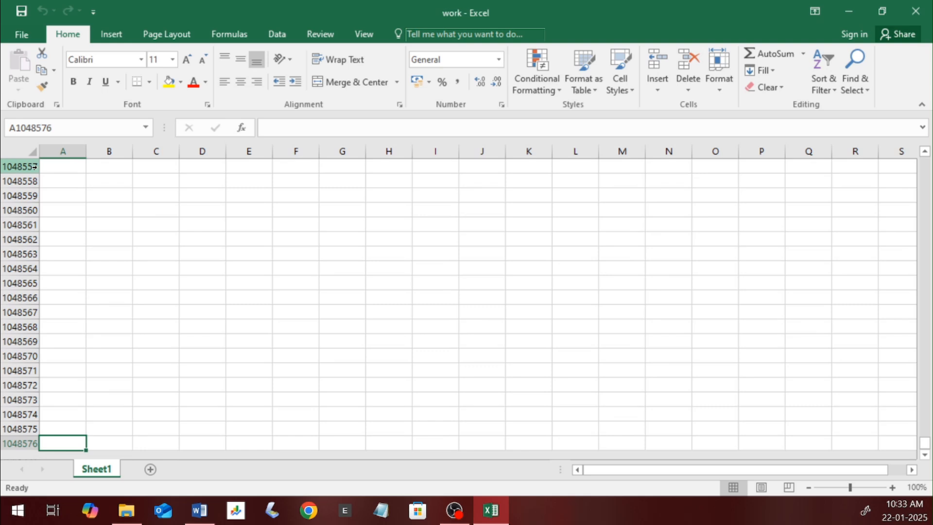
key("ctrl+Up")
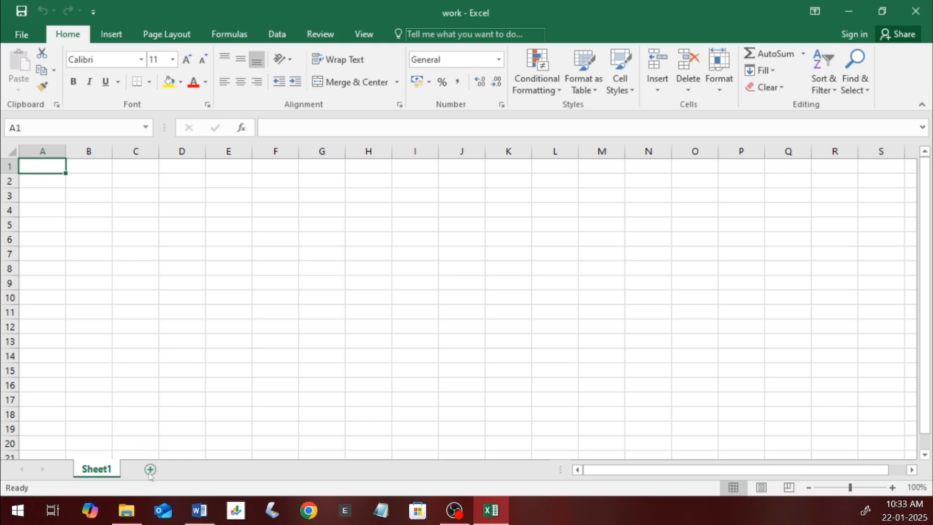
Add a second worksheet and switch between both sheets, ending on Sheet1
left_click(161, 469)
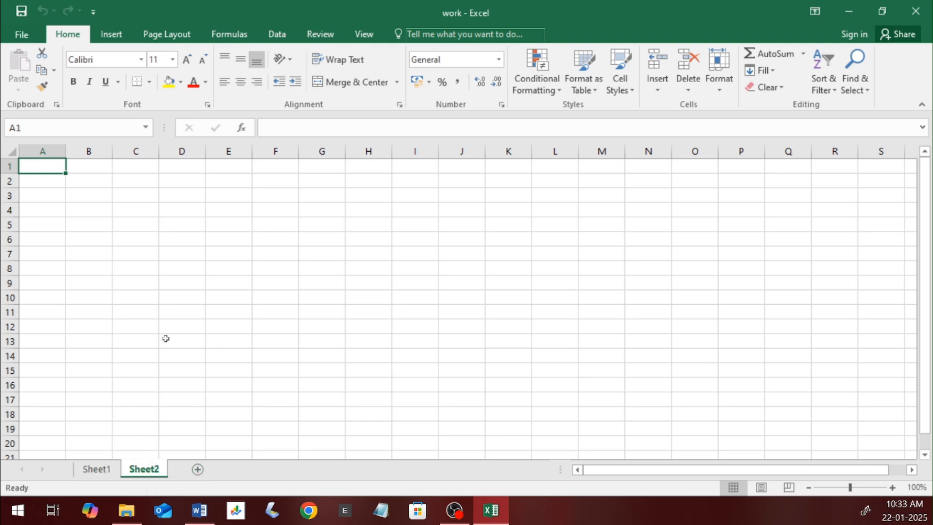
left_click(99, 470)
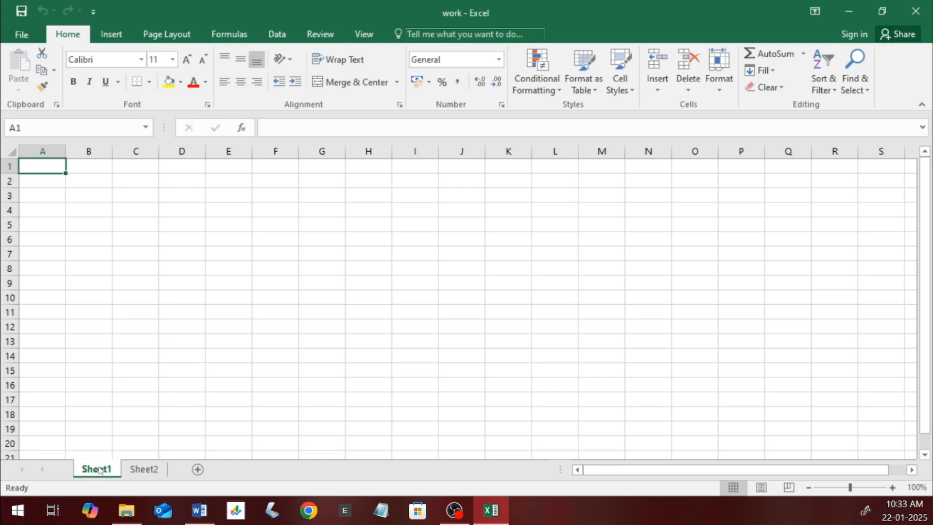
left_click(152, 473)
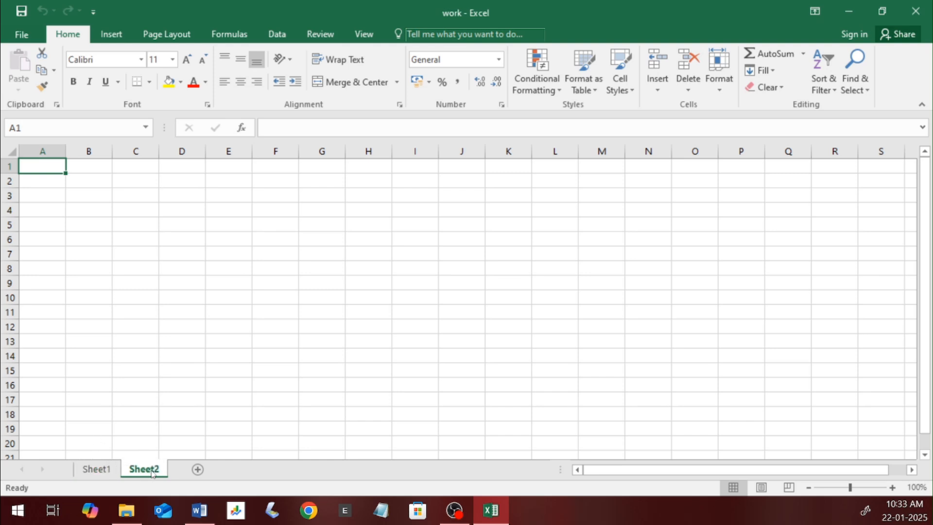
left_click(104, 471)
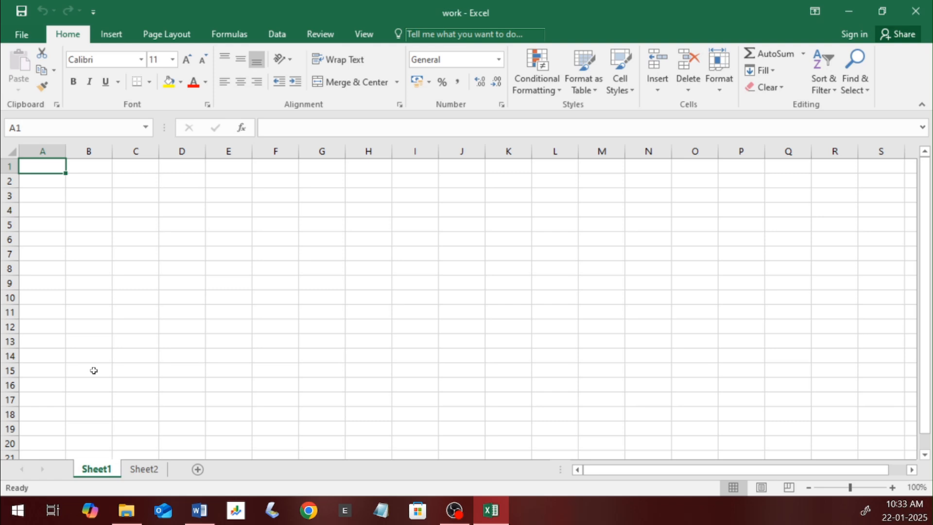
Select cell C4, followed by the whole of column A and the whole of row 1, and finish on cell A1
left_click(113, 213)
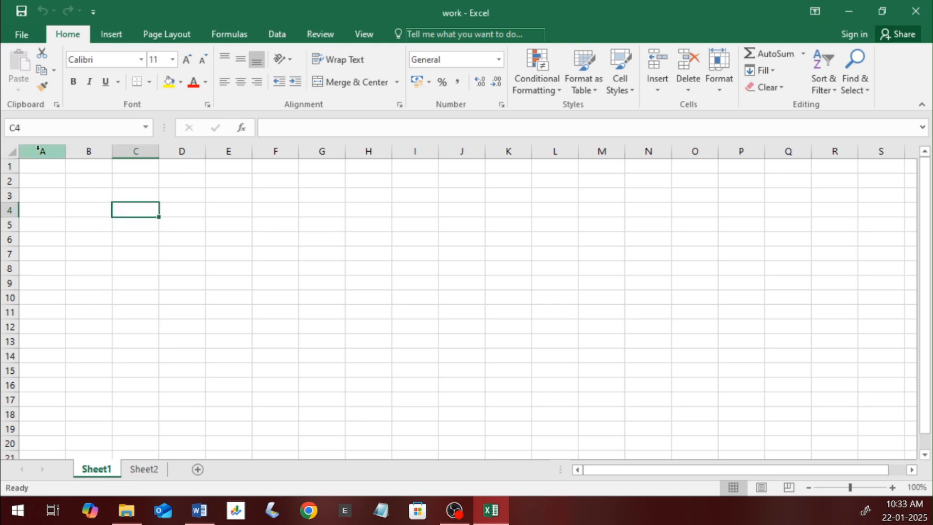
left_click(37, 150)
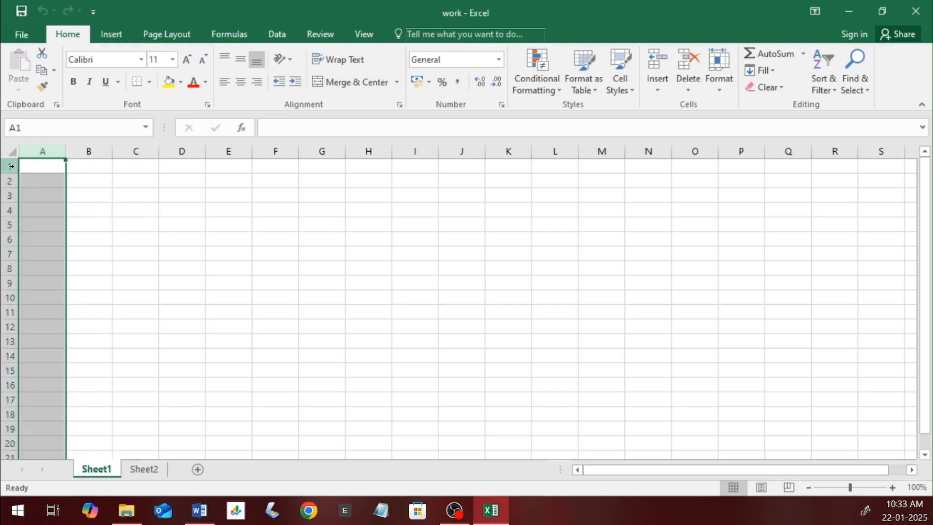
left_click(9, 165)
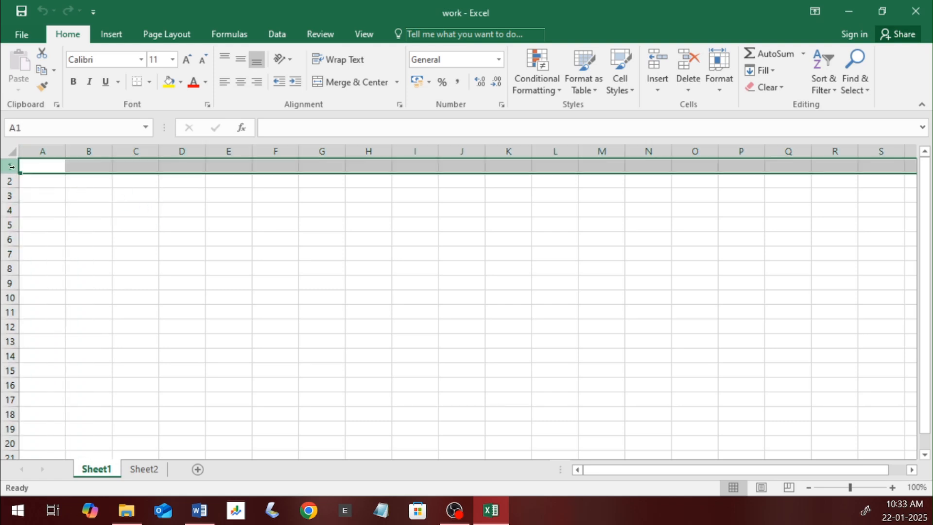
left_click(53, 164)
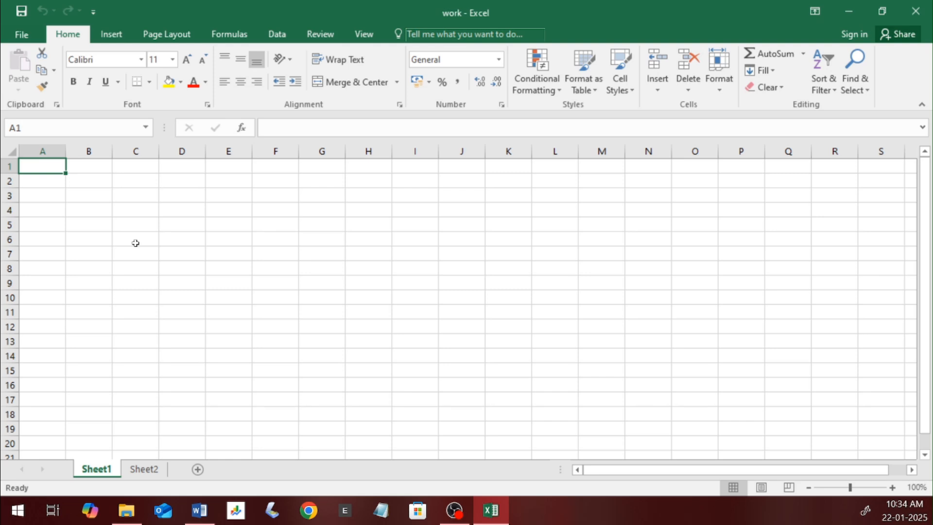
Select the individual cells H3, G3, G2, F2 and E1 one after another
left_click(374, 199)
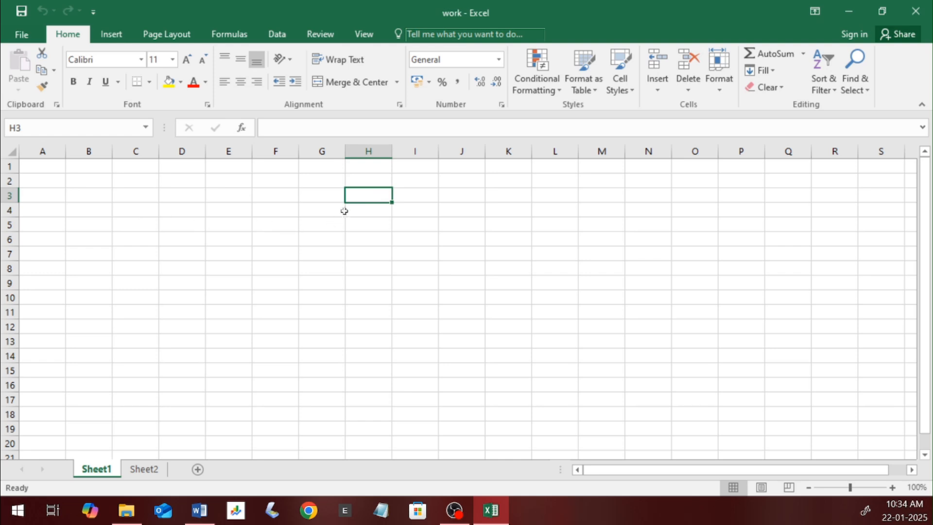
left_click(325, 191)
left_click(324, 179)
left_click(281, 180)
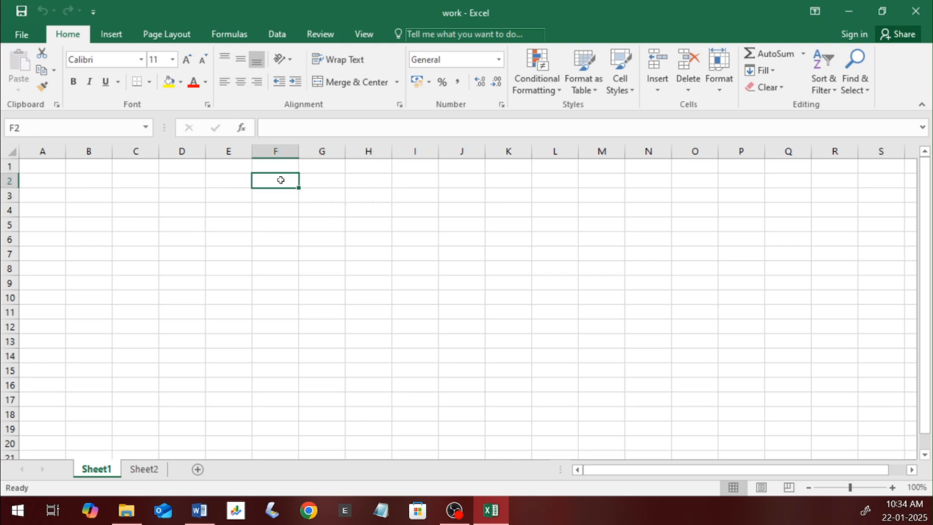
left_click(218, 166)
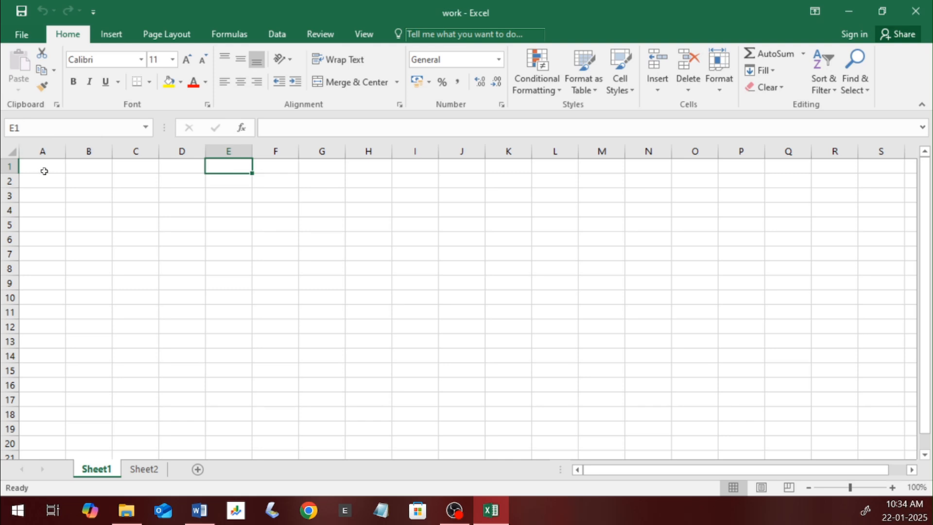
Select cells A1 to D1 one at a time along row 1, followed by cells A5 to D5 along row 5
left_click(44, 171)
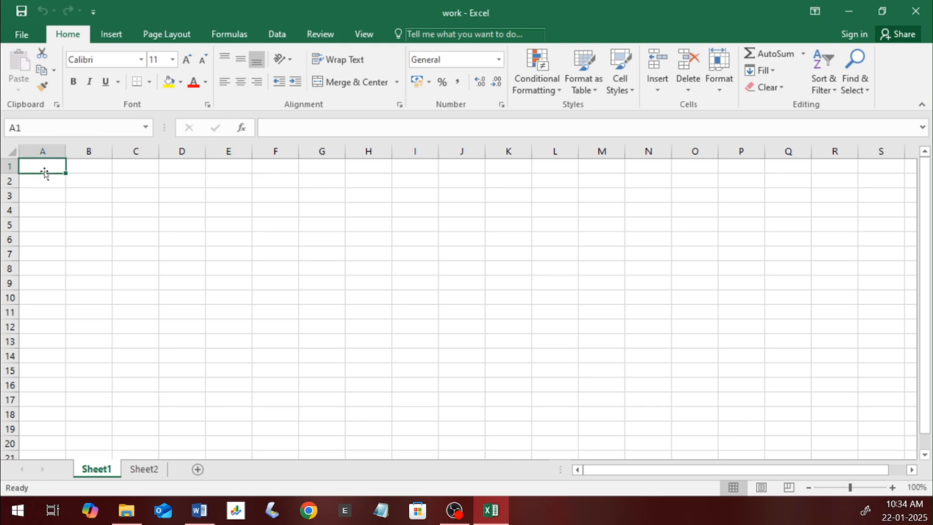
left_click(90, 171)
left_click(143, 165)
left_click(178, 165)
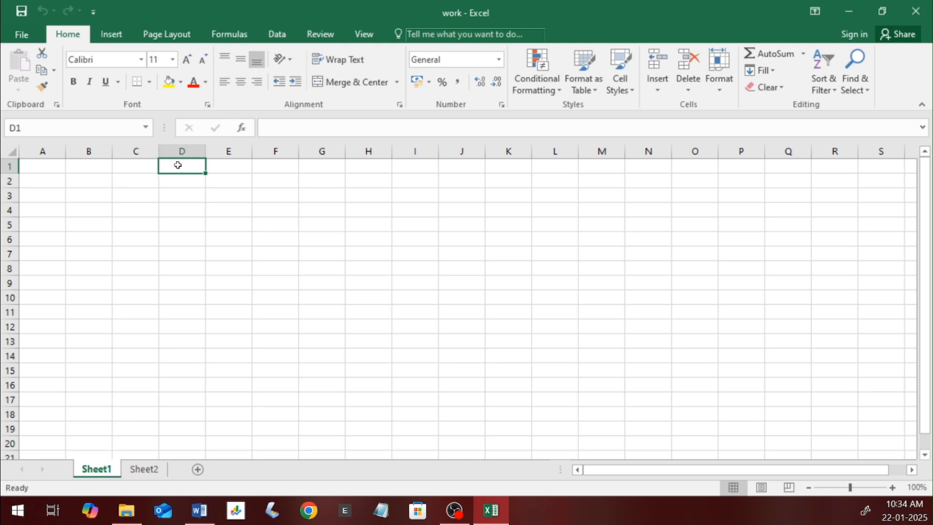
left_click(47, 227)
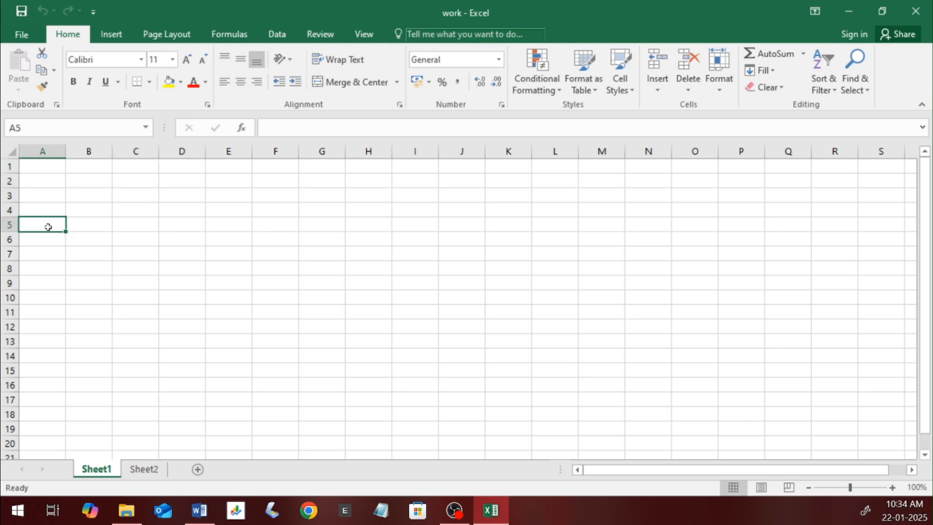
left_click(100, 229)
left_click(140, 224)
left_click(181, 225)
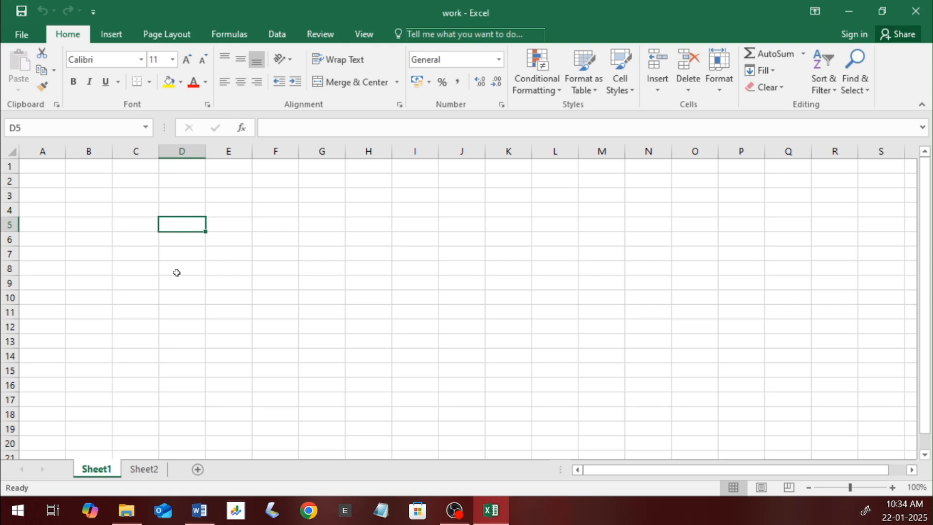
Select cell B2, followed by column A, row 1 and row 2 in turn
left_click(92, 182)
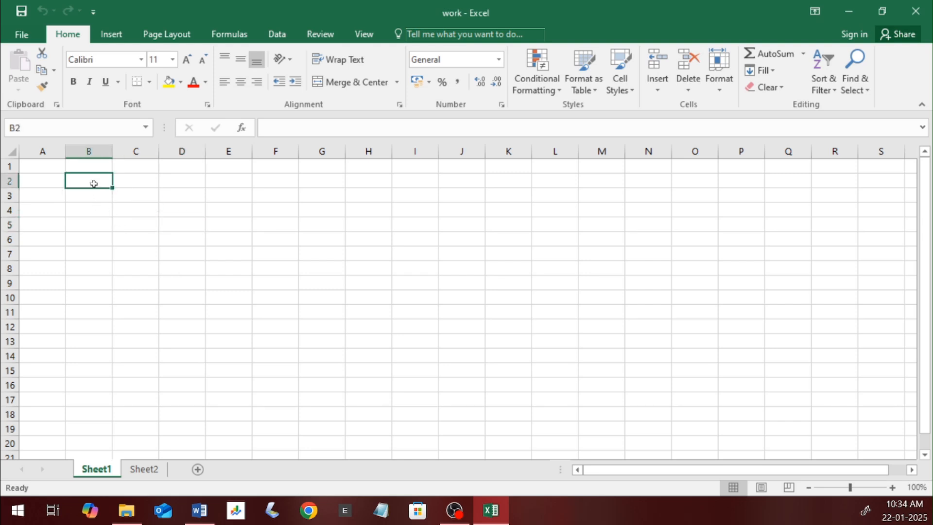
scroll(81, 203, "down", 2)
scroll(88, 204, "up", 2)
left_click(47, 148)
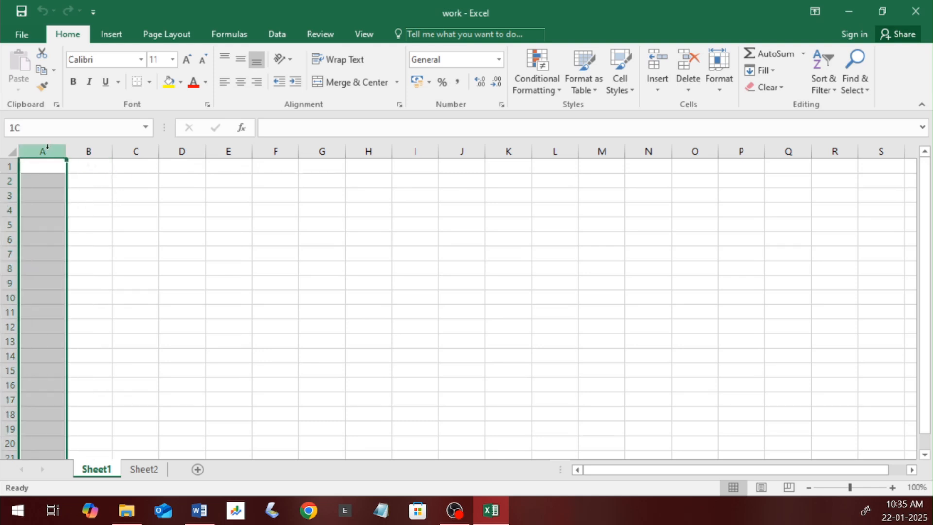
left_click(10, 166)
left_click(7, 182)
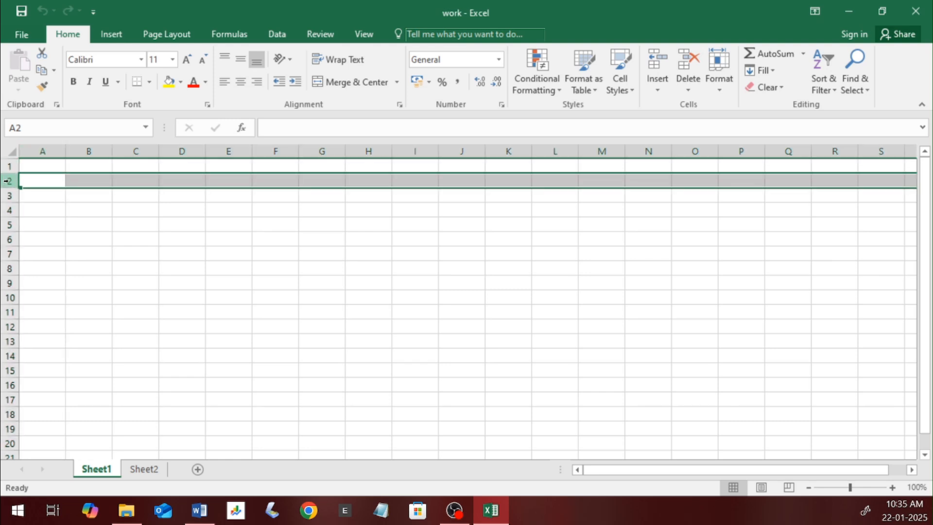
Enter the heading "SL. NO" in cell B3
left_click(92, 195)
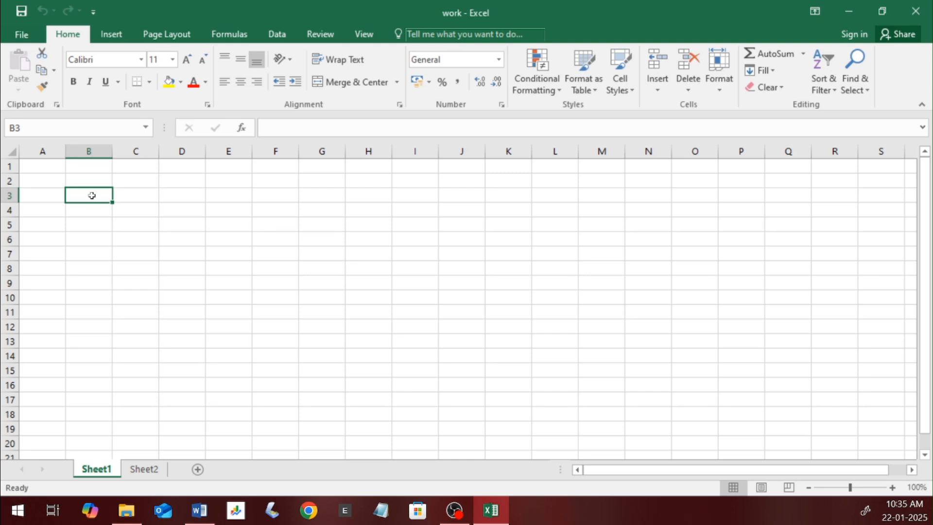
type("SL. NO")
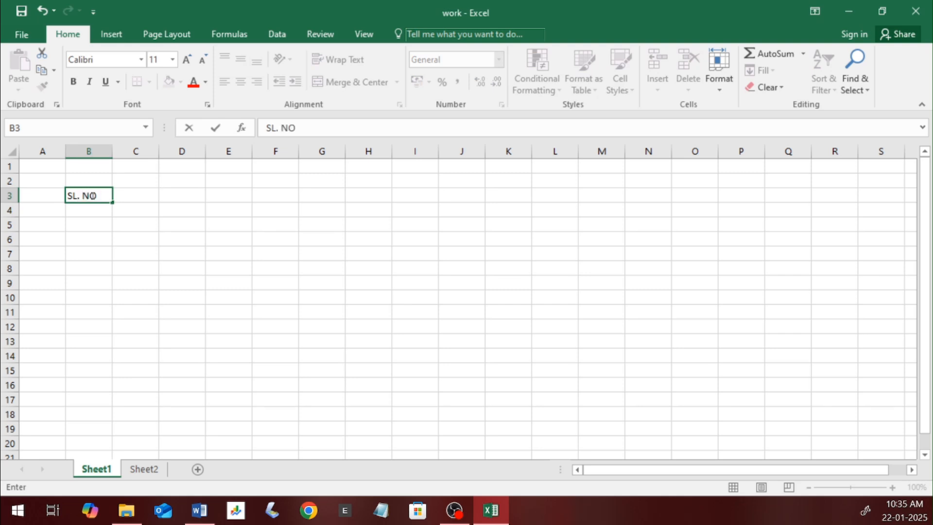
key("Tab")
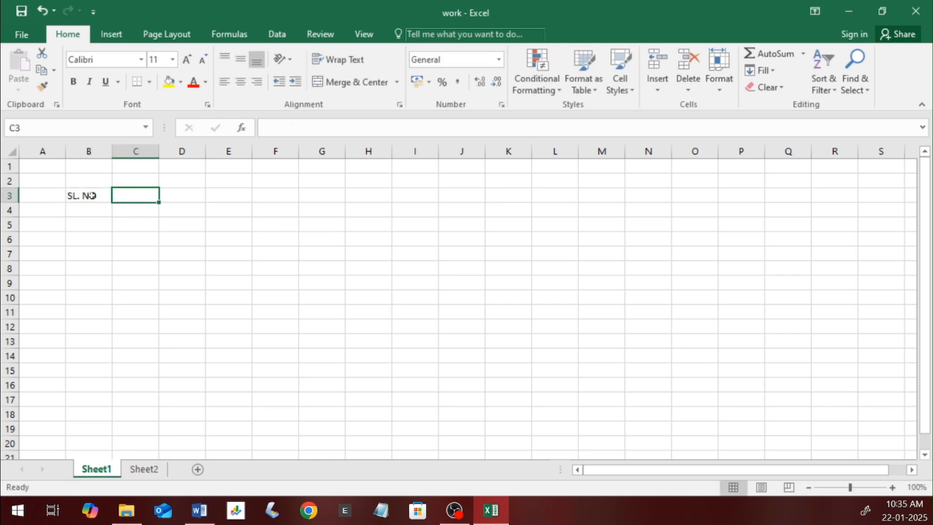
Enter the heading "PRODUCT NAME" in cell C3 and widen column C so the text fits in it
type("P")
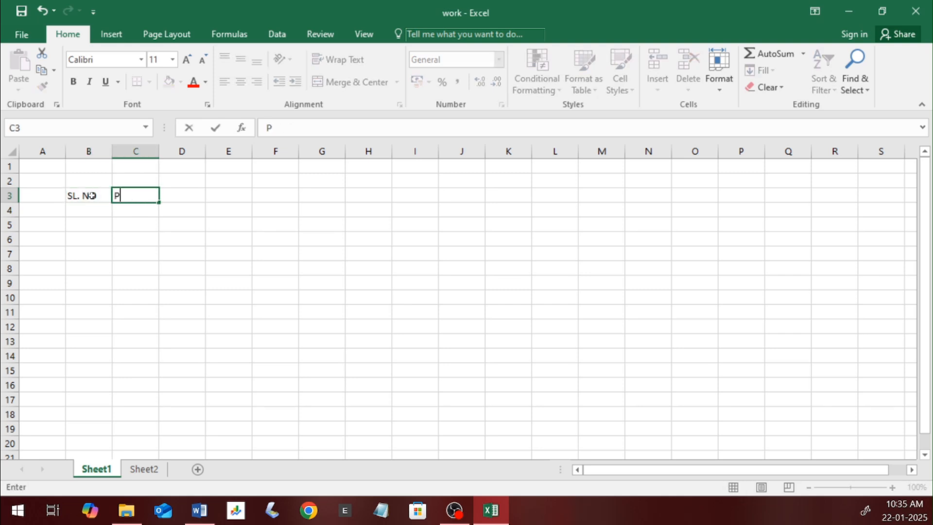
type("RODUCT NAME")
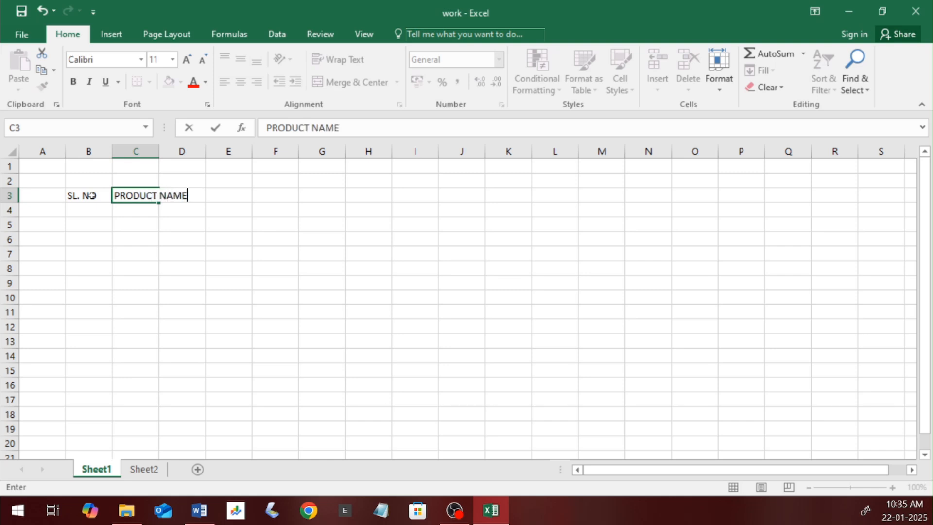
key("Tab")
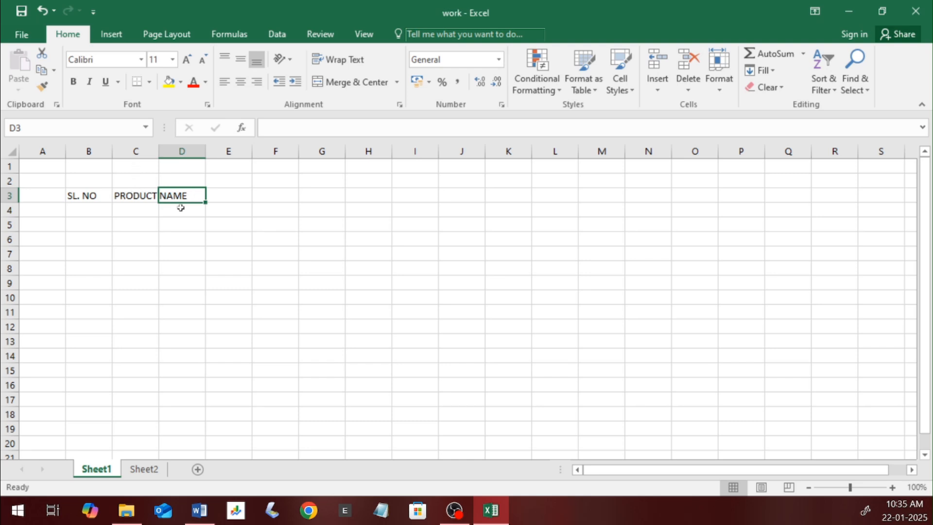
left_click(122, 193)
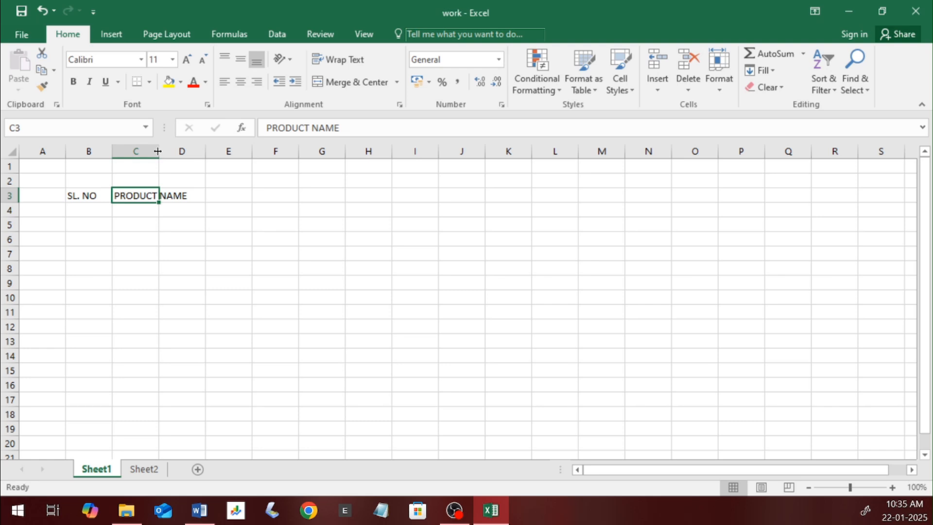
left_click_drag(157, 151, 198, 148)
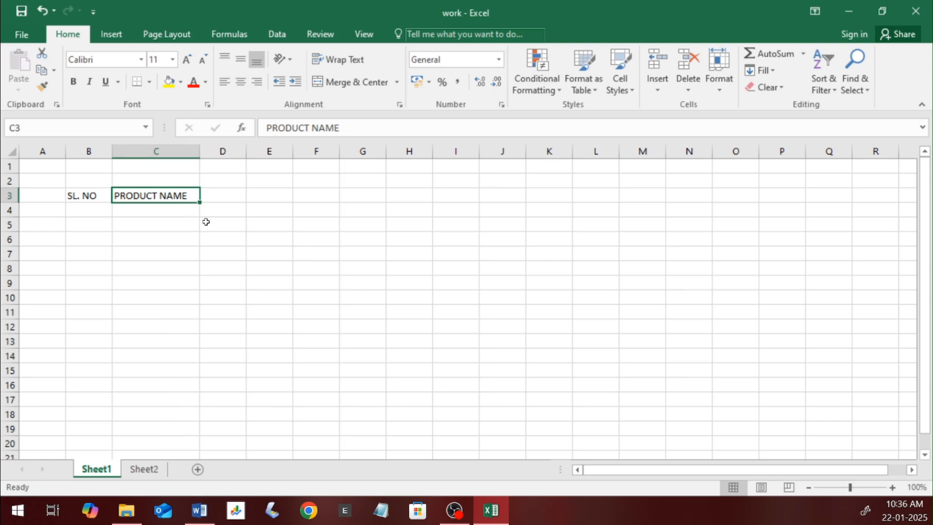
Enter the heading "PRODUCT RATE" in cell D3 and wrap its text within the cell
left_click(222, 198)
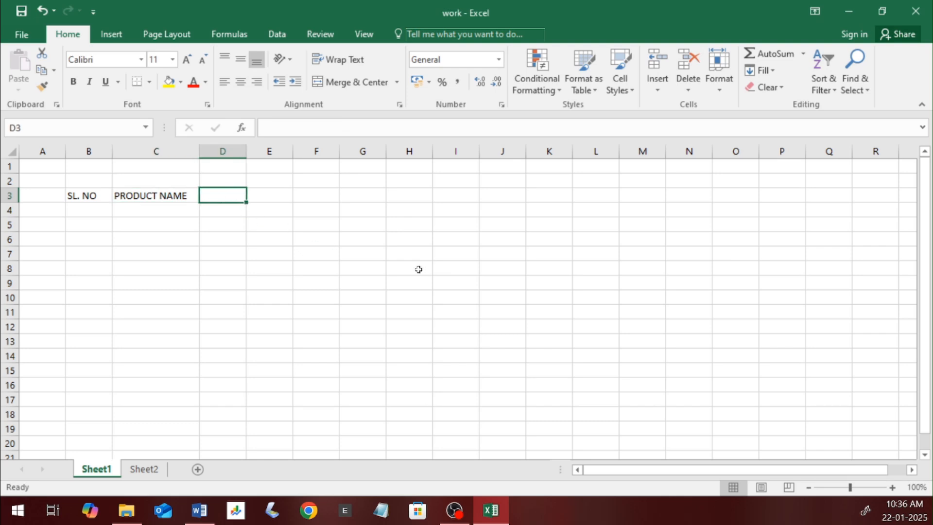
type("PRO")
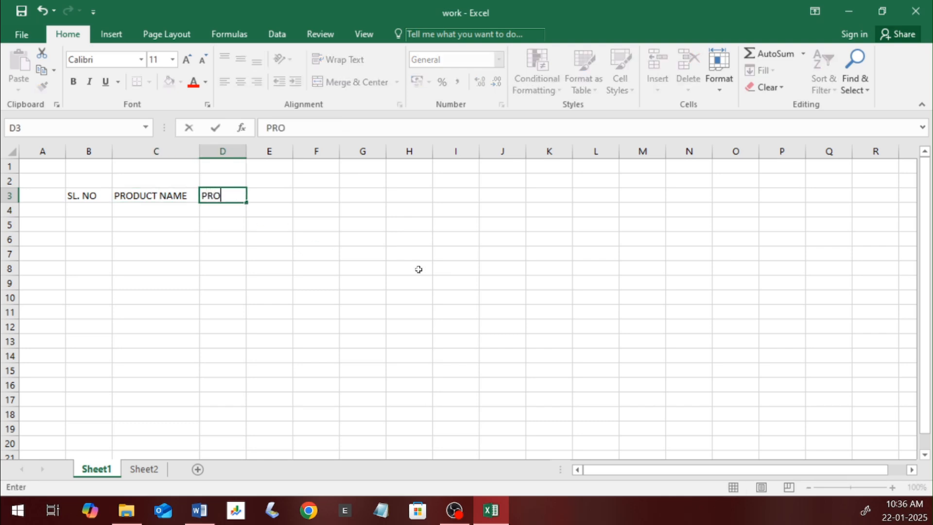
type("DUCT RATE")
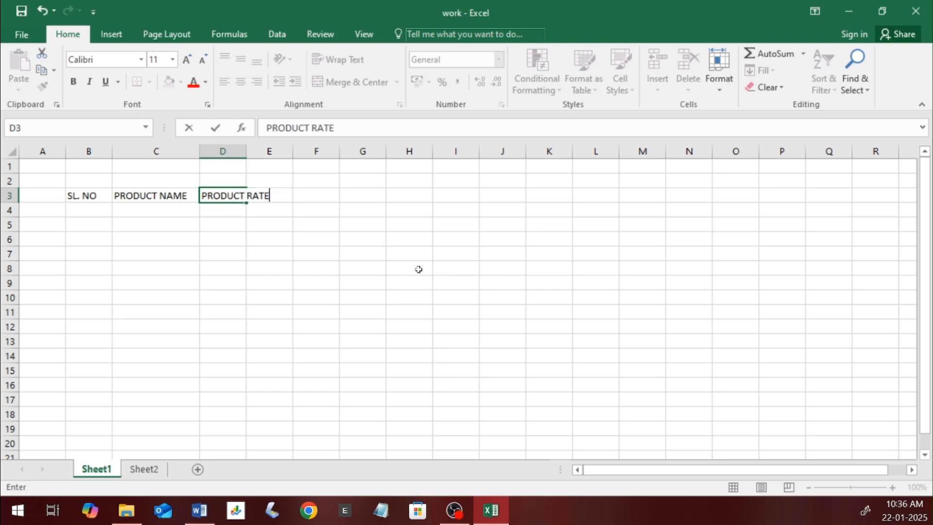
key("Tab")
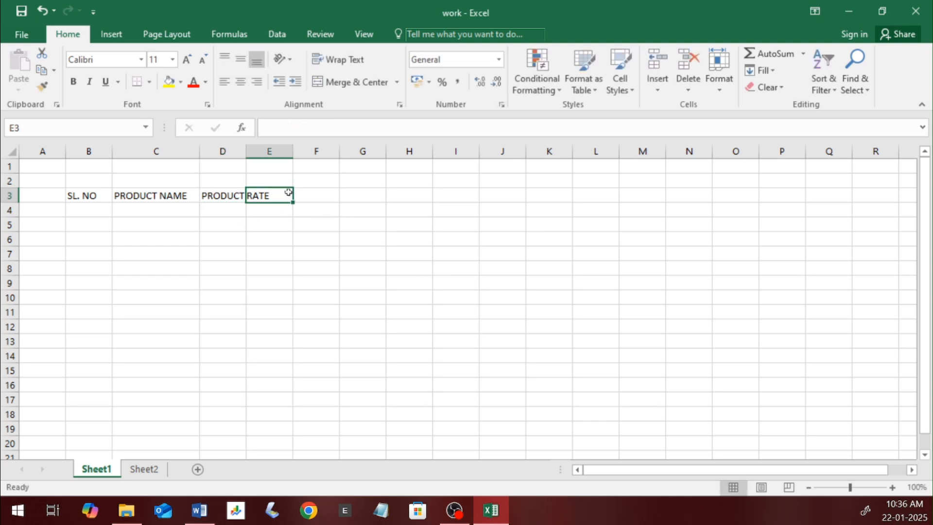
left_click(221, 197)
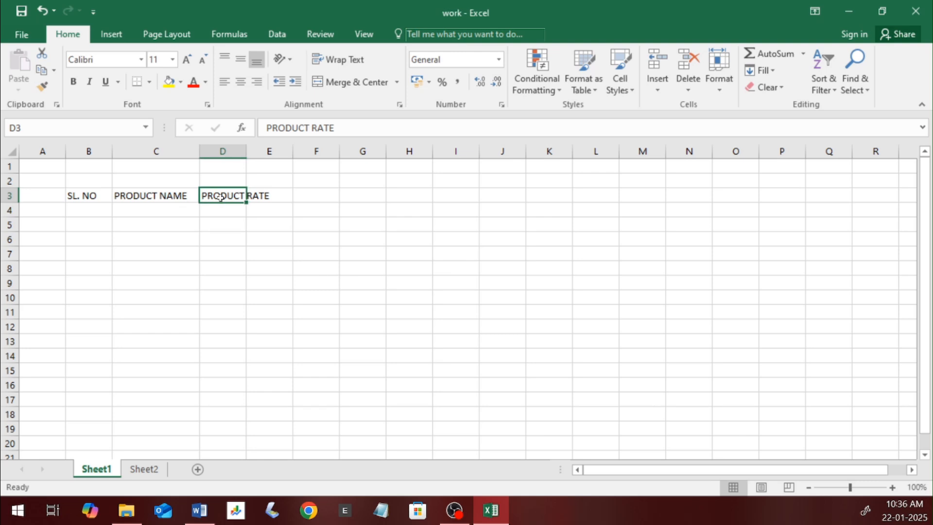
left_click(345, 59)
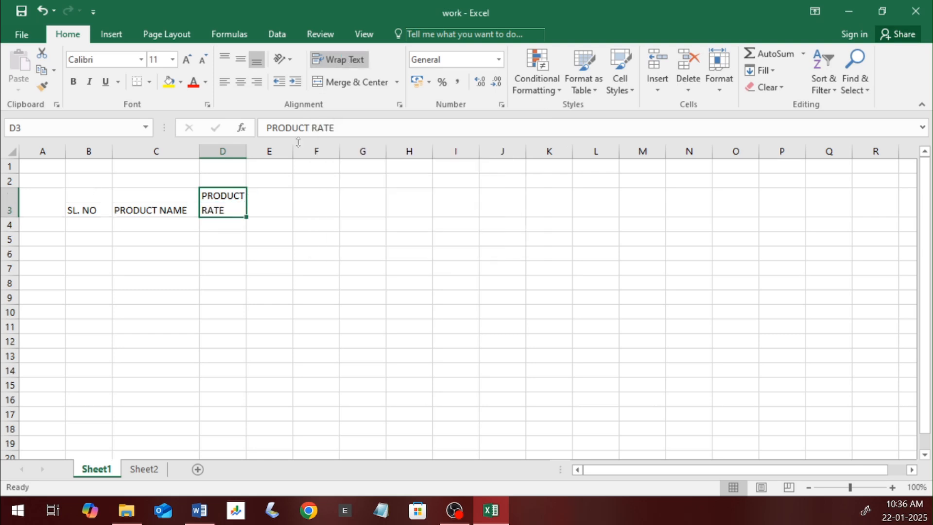
Enter the heading "PRODUCT UNIT" in cell E3 and wrap its text within the cell
left_click(259, 208)
type("P")
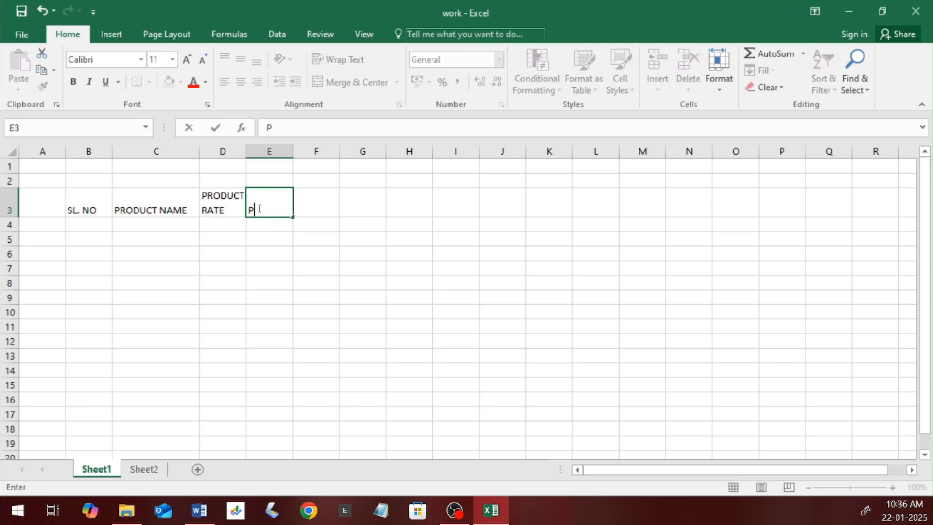
type("RODUCT UNIT")
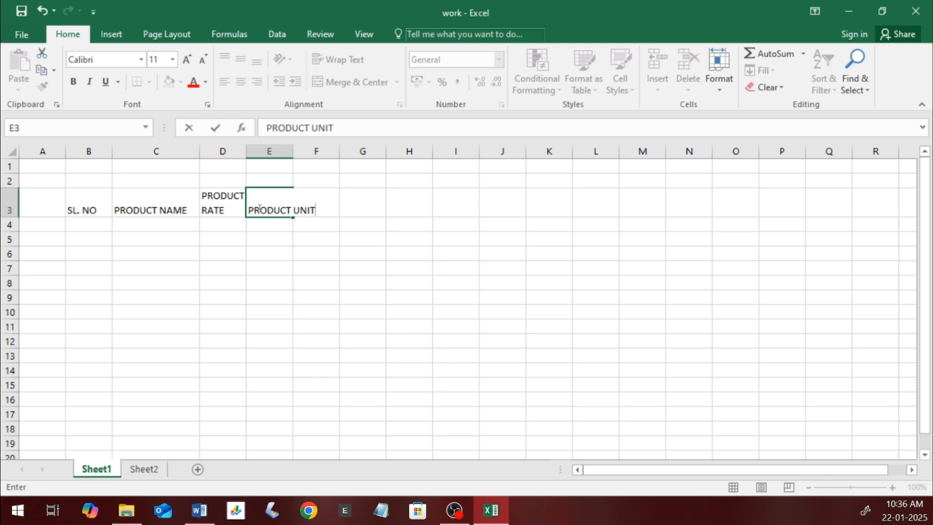
key("Tab")
left_click(262, 205)
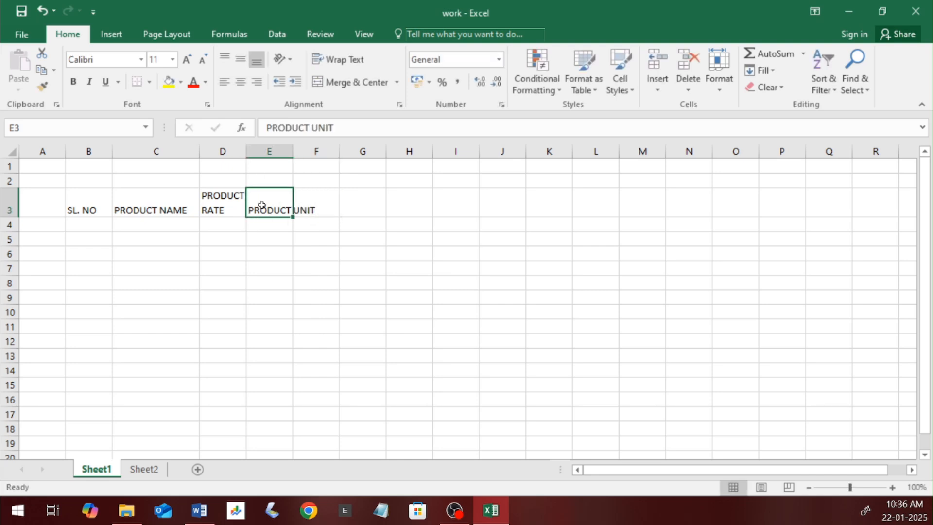
left_click(342, 67)
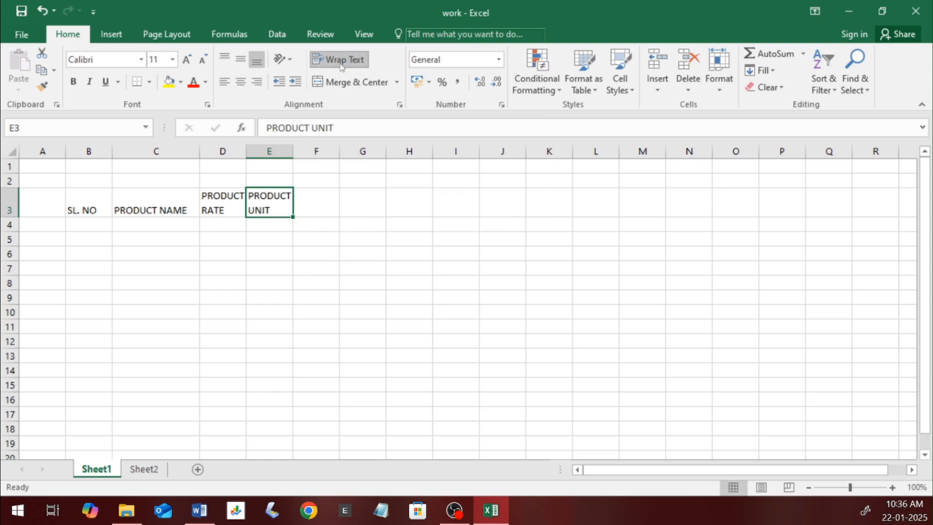
Enter the headings "PRODUCT QUNATITY" in cell F3 and "PRODUCT COST" in cell G3
left_click(331, 208)
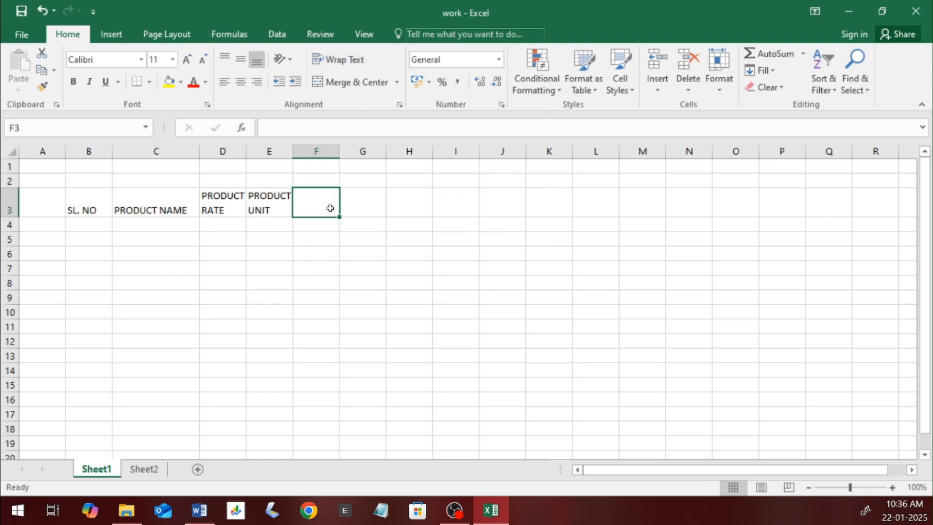
type("PRO")
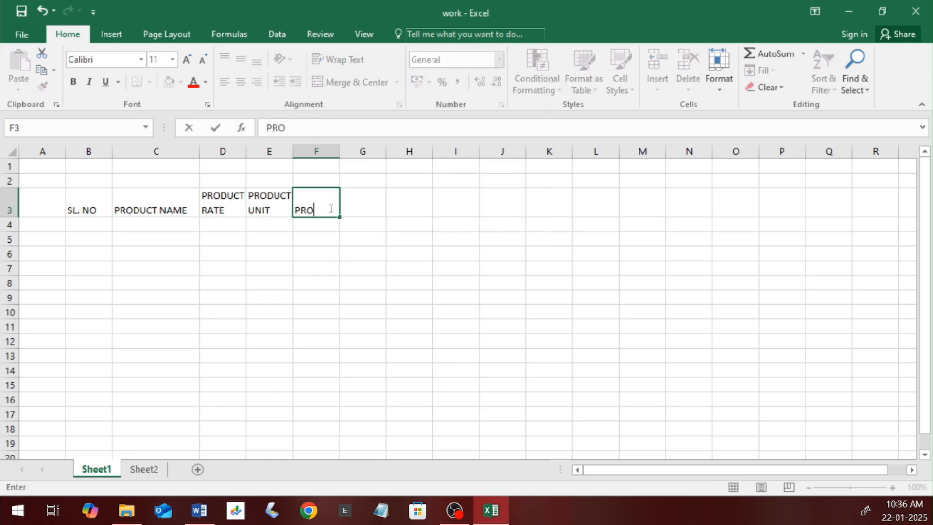
type("DUCT QUNATITY")
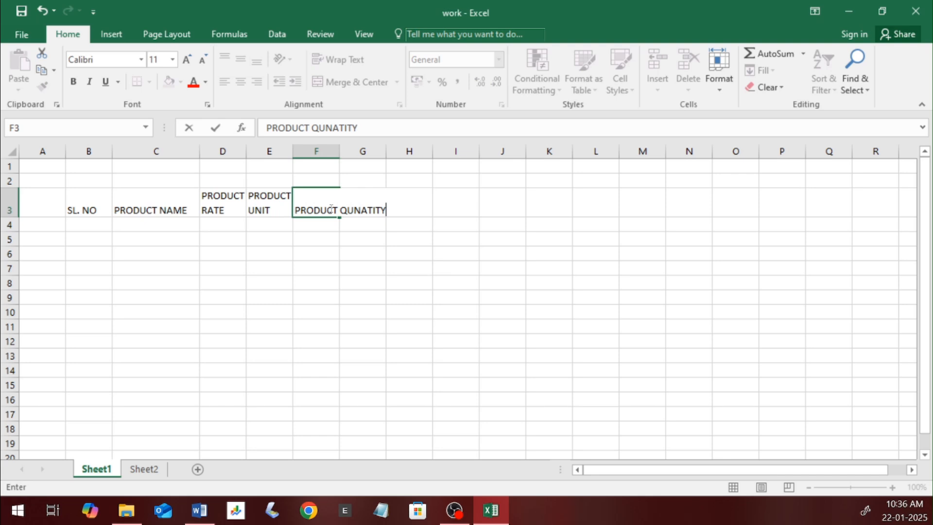
key("Tab")
type("PRODU")
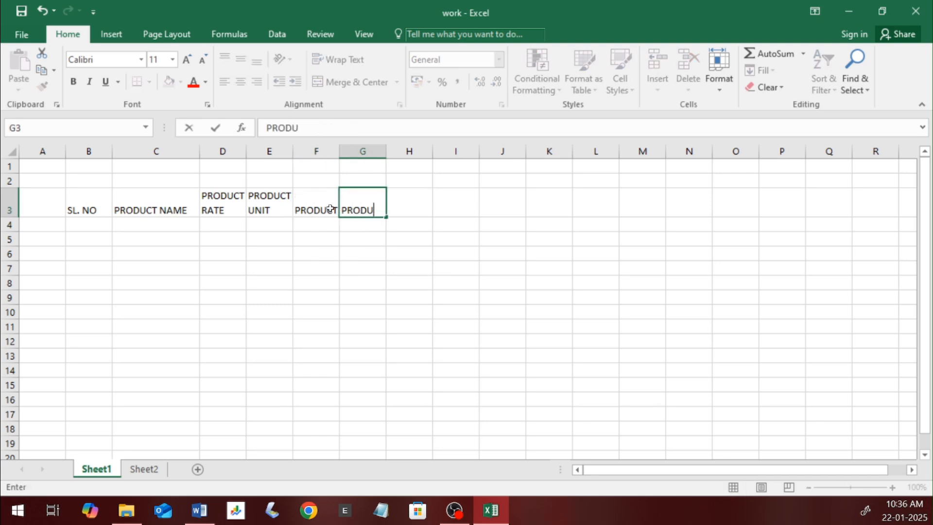
type("CT COST")
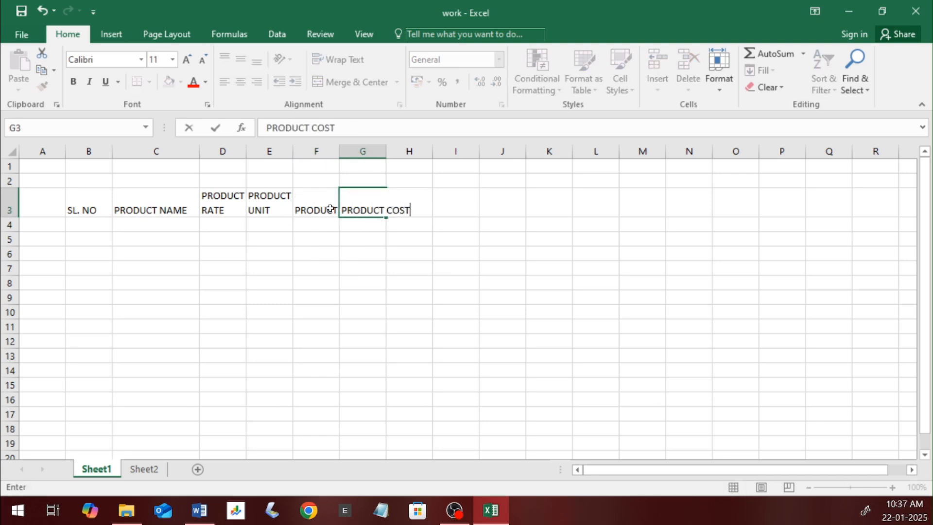
key("Tab")
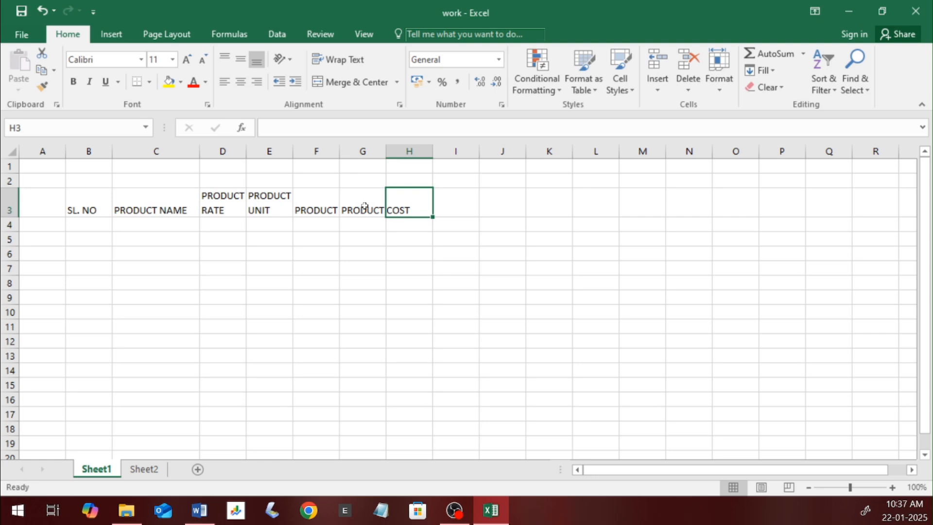
Enter the headings "DISCOUNT OF 25%" in cell H3 and "PRODUCT COST AFTER DISCONT" in cell I3
type("DISCO")
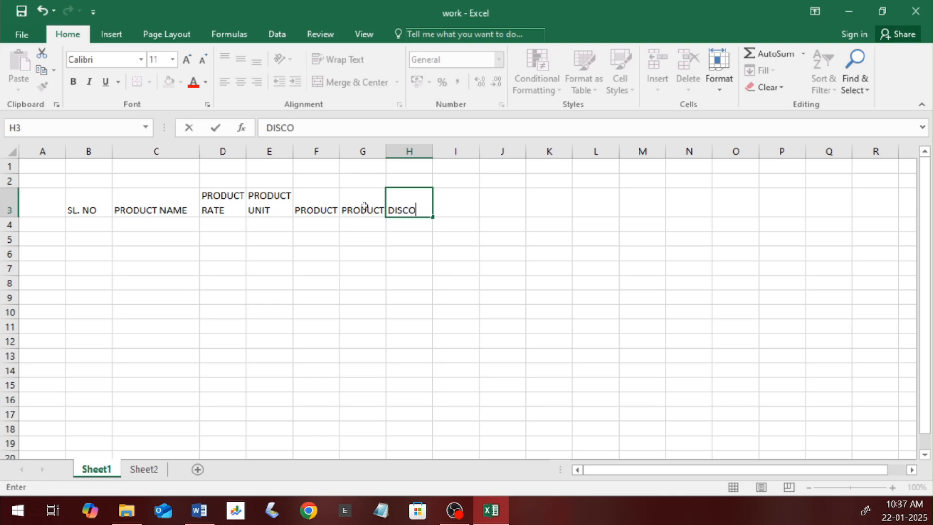
type("UNT OF 25%")
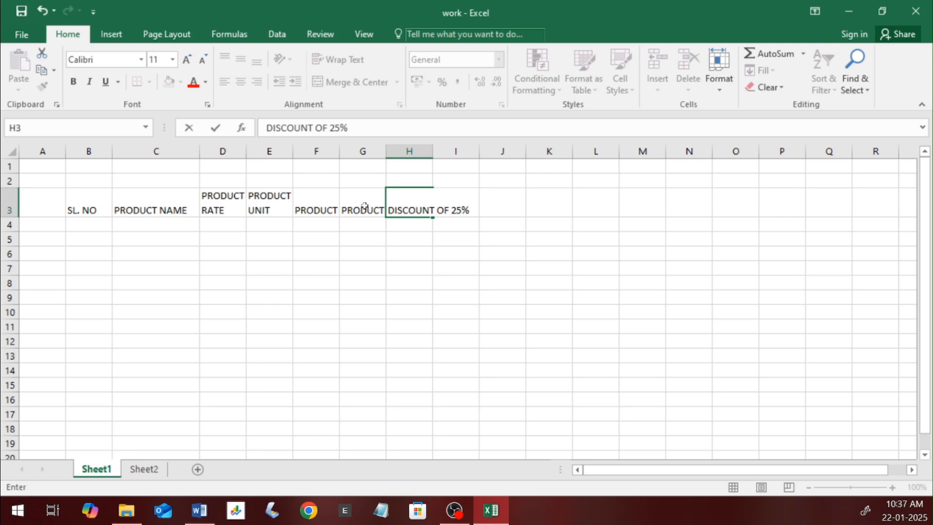
key("ctrl+Return")
key("Right")
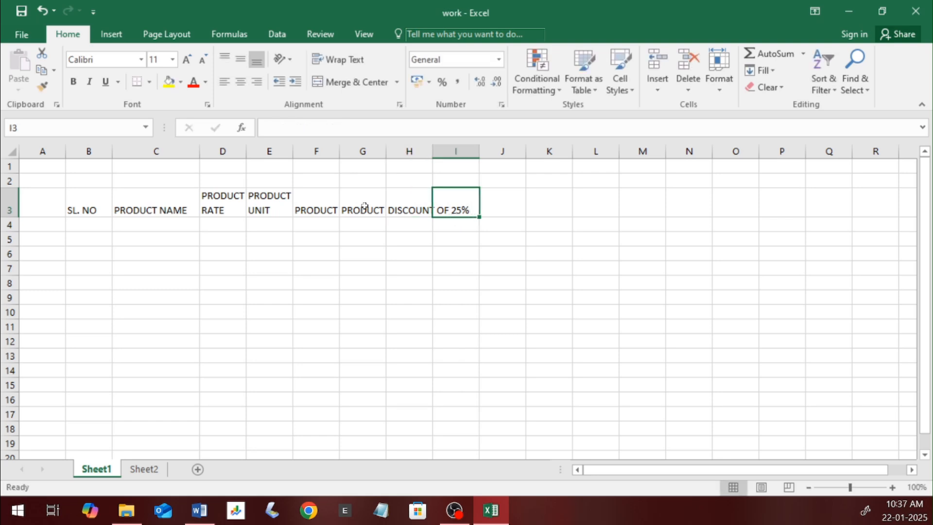
type("PRODUCT COST AFTER DISCONT")
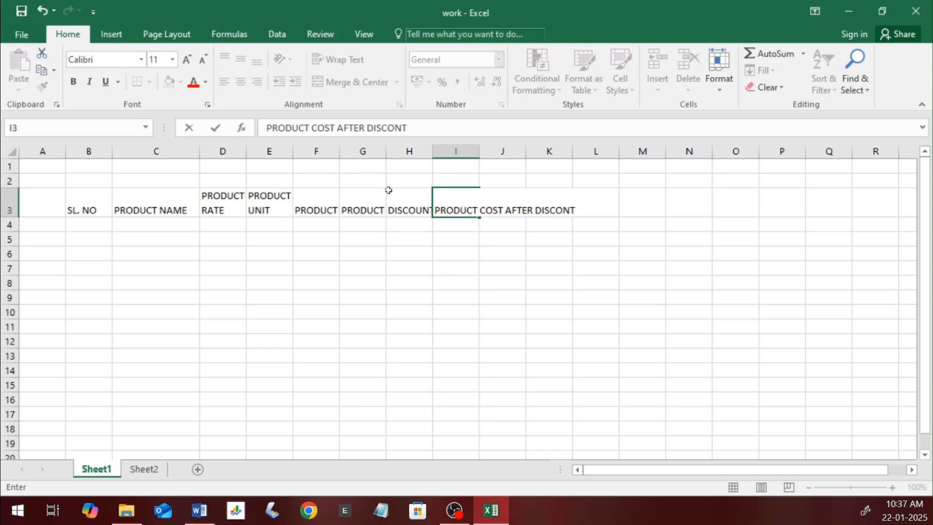
left_click(443, 240)
Wrap the text of the headings in cells F3 to I3
left_click(458, 202)
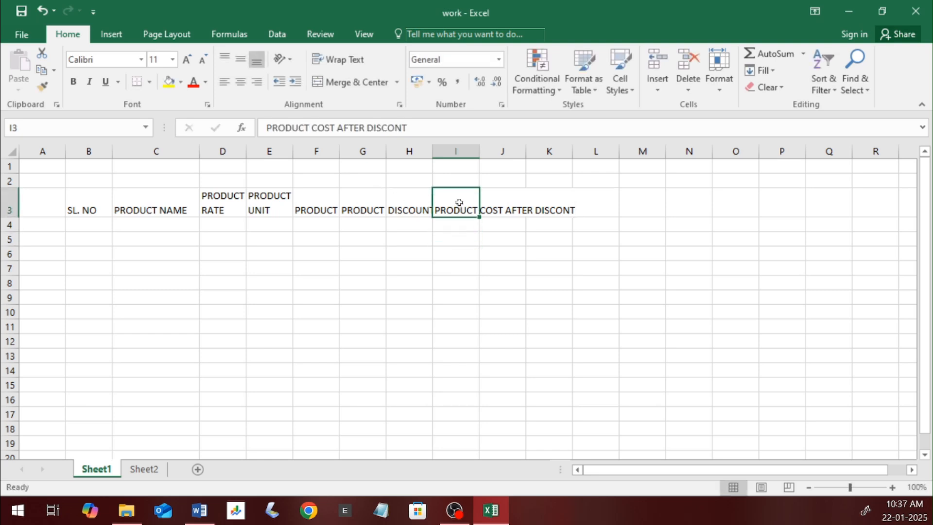
left_click_drag(327, 204, 439, 192)
left_click(340, 59)
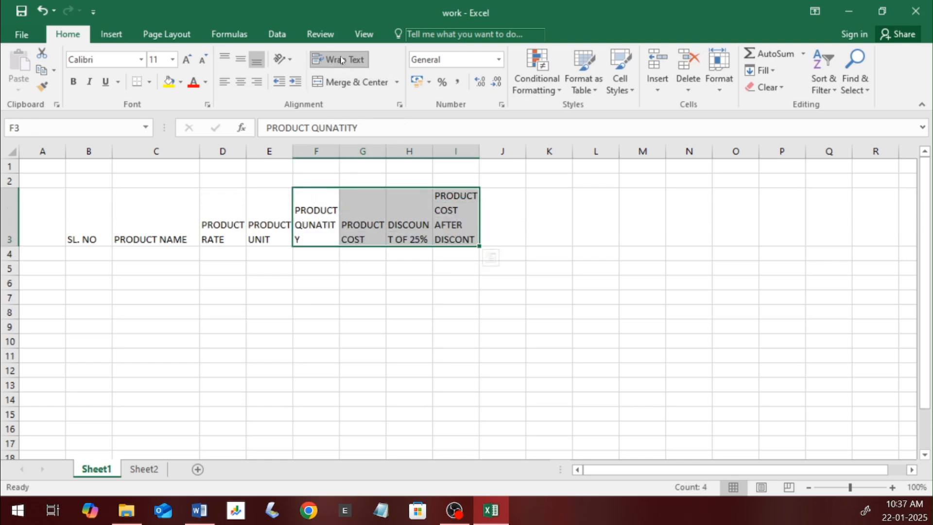
Widen columns H and F slightly so the words DISCOUNT and QUNATITY each fit on one line
left_click(420, 222)
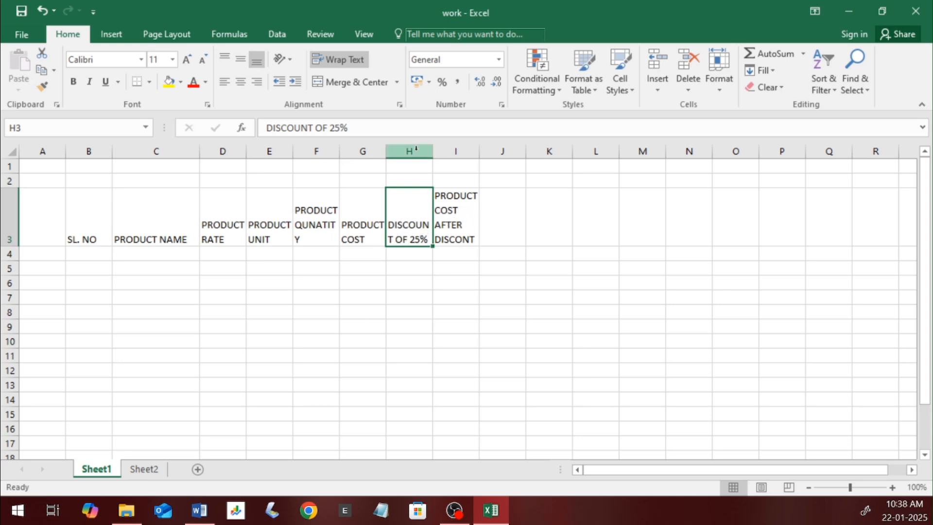
left_click_drag(432, 149, 438, 148)
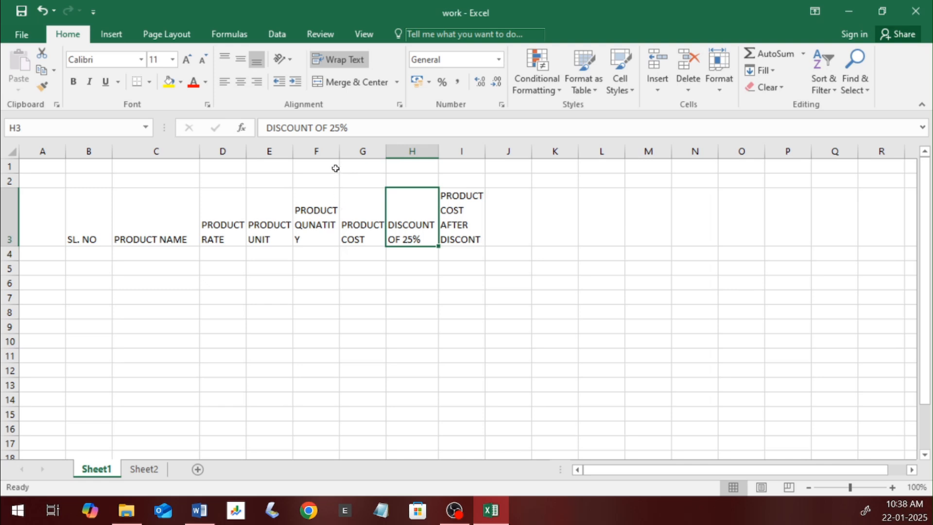
left_click_drag(339, 148, 346, 149)
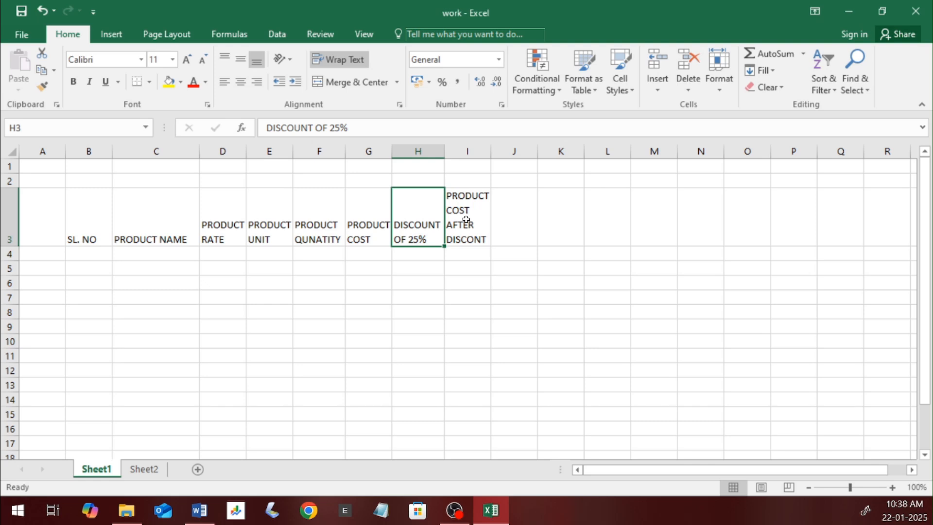
Center the headings in cells B3 to I3 both vertically and horizontally
left_click_drag(84, 225, 450, 216)
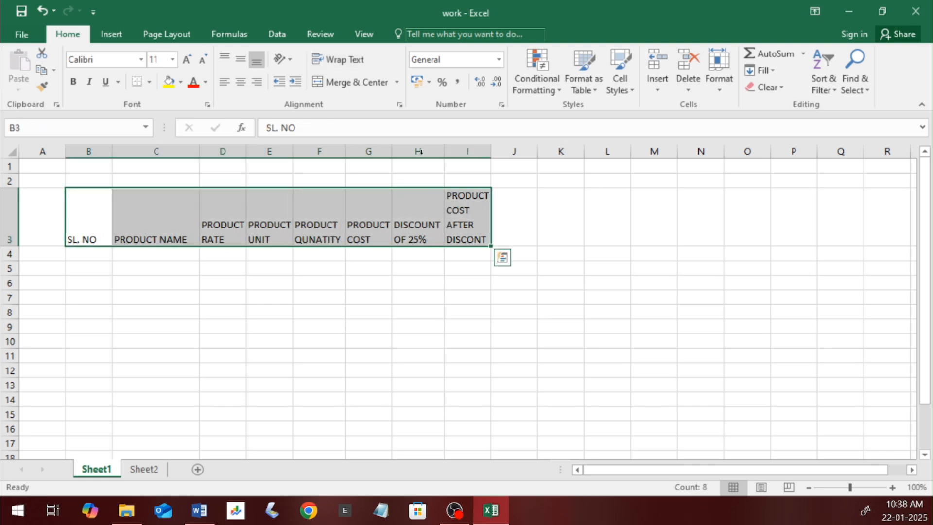
left_click(241, 60)
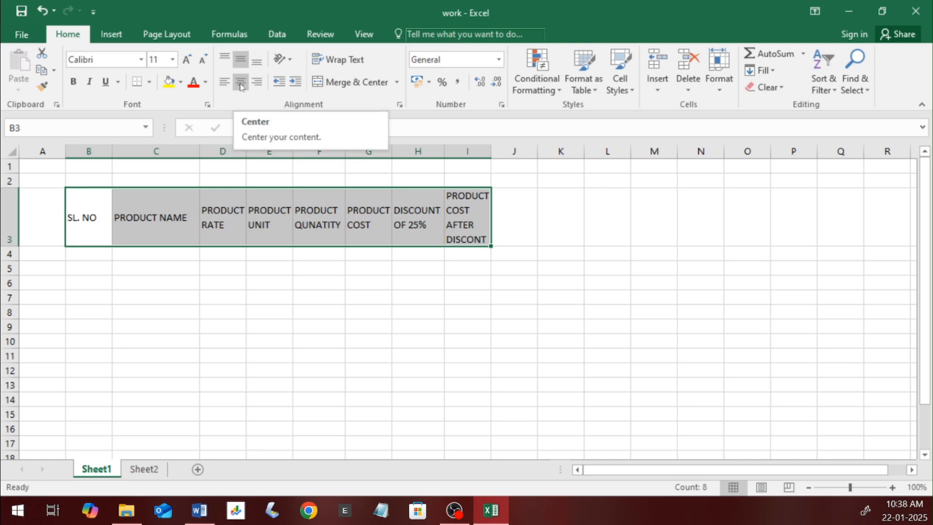
left_click(241, 82)
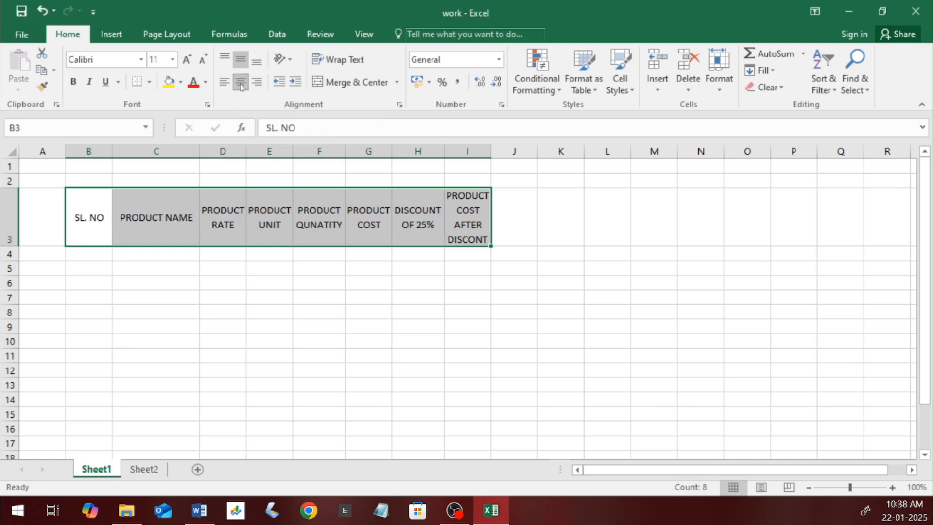
left_click(435, 224)
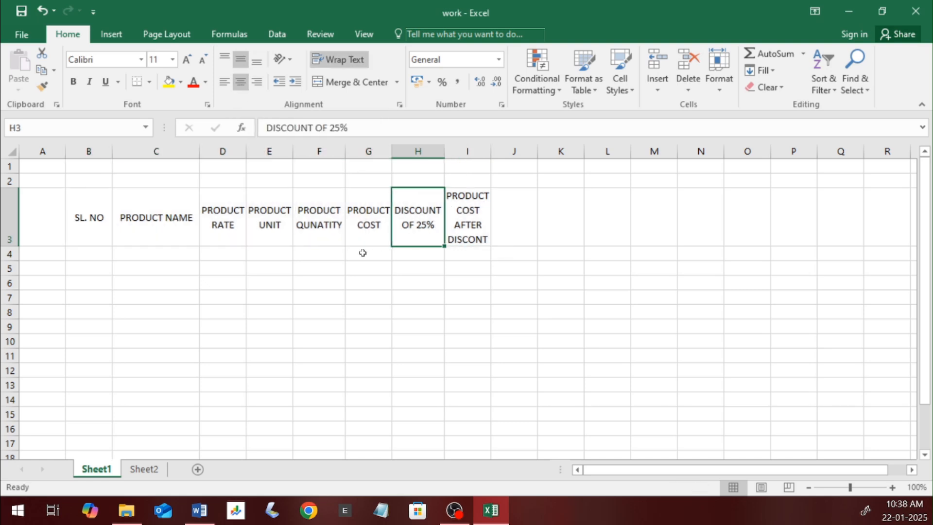
Change the font of the headings in cells B3 to I3 to Times New Roman
left_click(97, 217)
left_click_drag(97, 217, 467, 217)
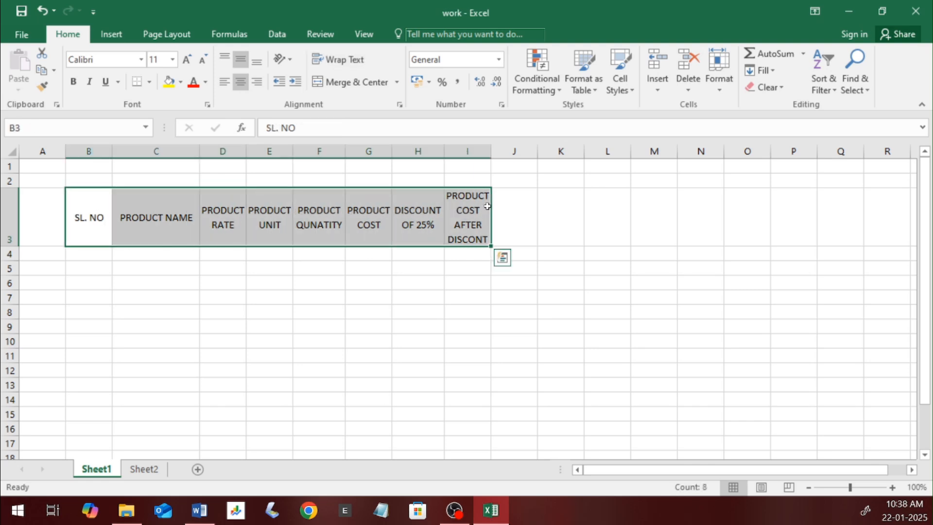
left_click(142, 61)
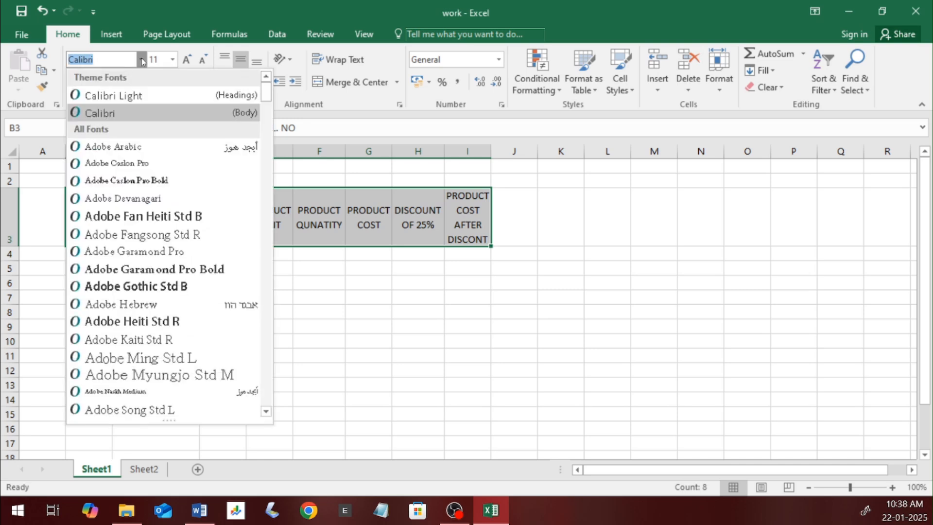
type("Times New Roma")
key("Return")
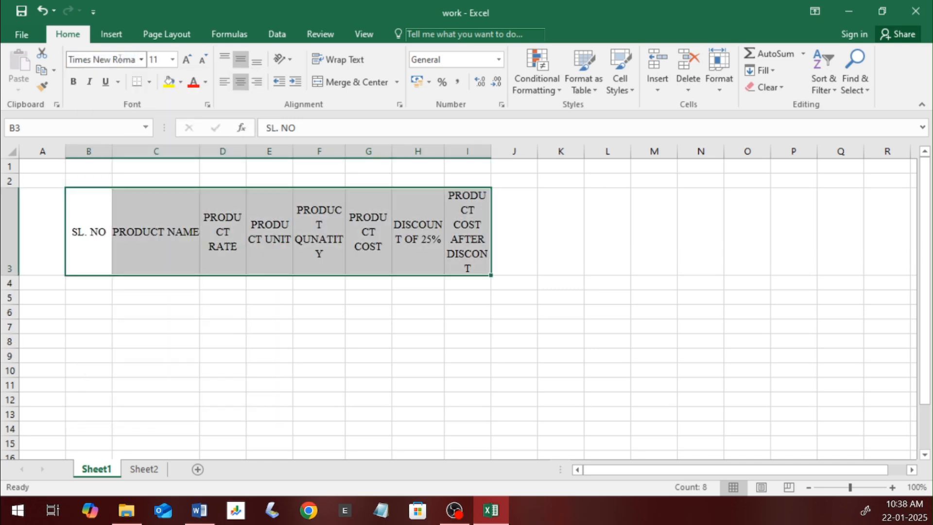
Widen columns F, G, I, D and C to give their headings more room in the new font
left_click(324, 255)
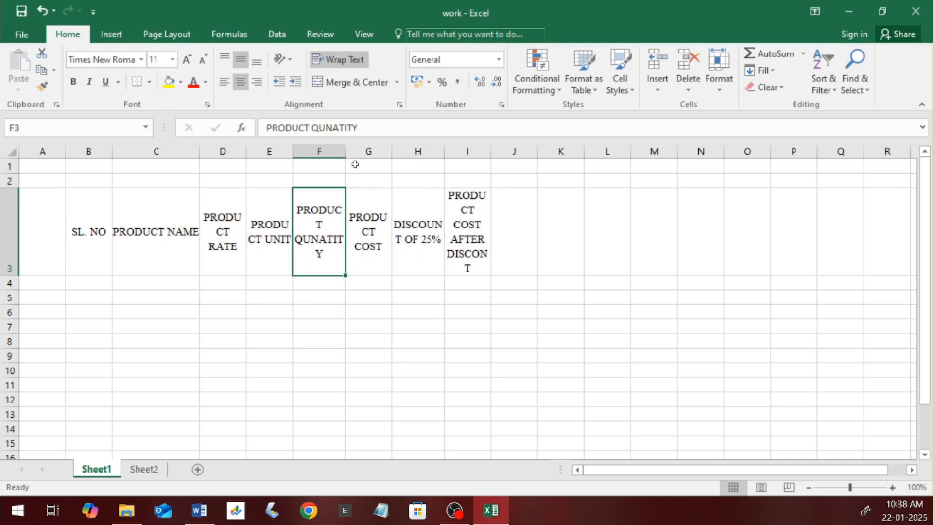
left_click_drag(346, 146, 414, 154)
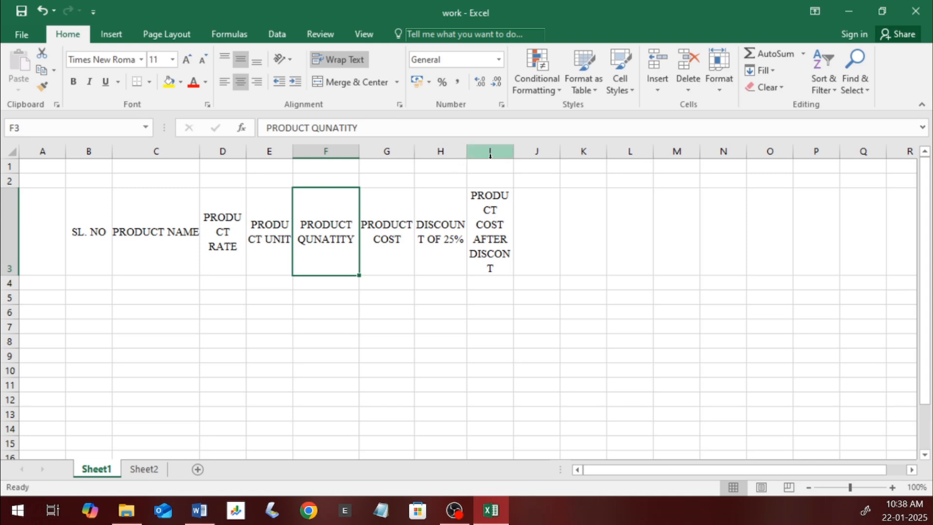
left_click_drag(513, 154, 522, 154)
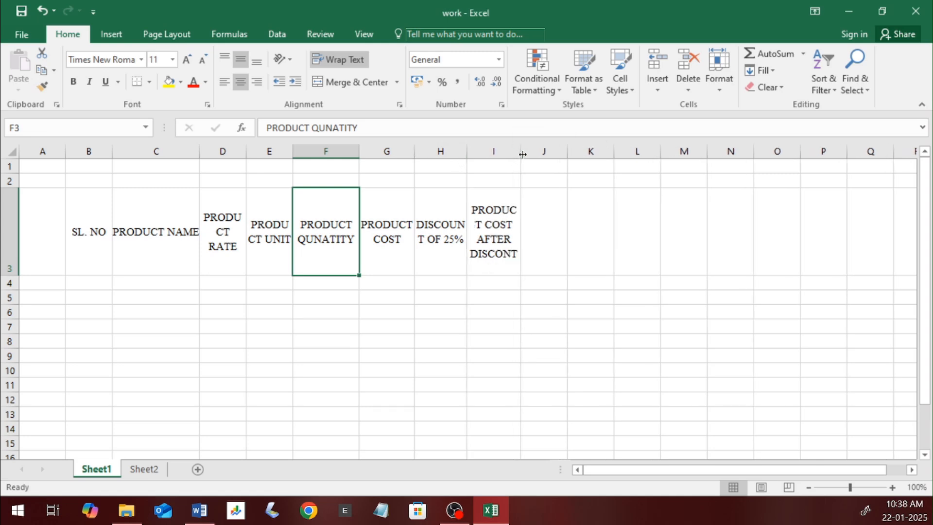
left_click_drag(247, 147, 260, 148)
left_click_drag(200, 158, 218, 152)
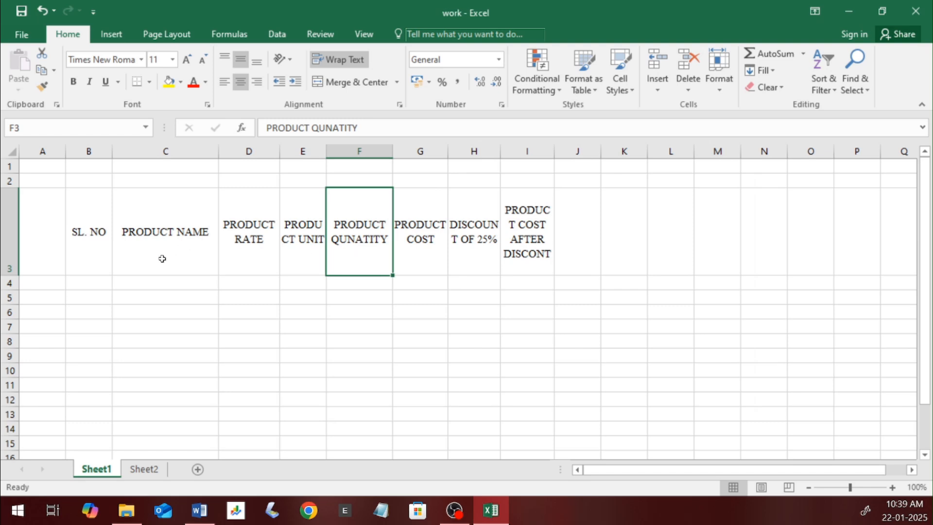
Reduce the height of row 3 so it closely fits the wrapped headings
left_click_drag(11, 275, 13, 259)
double_click(14, 259)
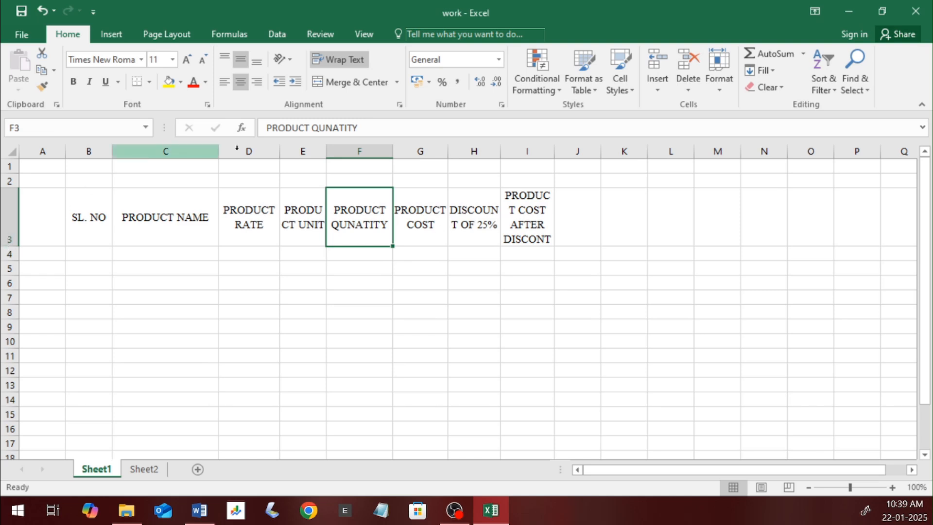
left_click_drag(12, 245, 11, 247)
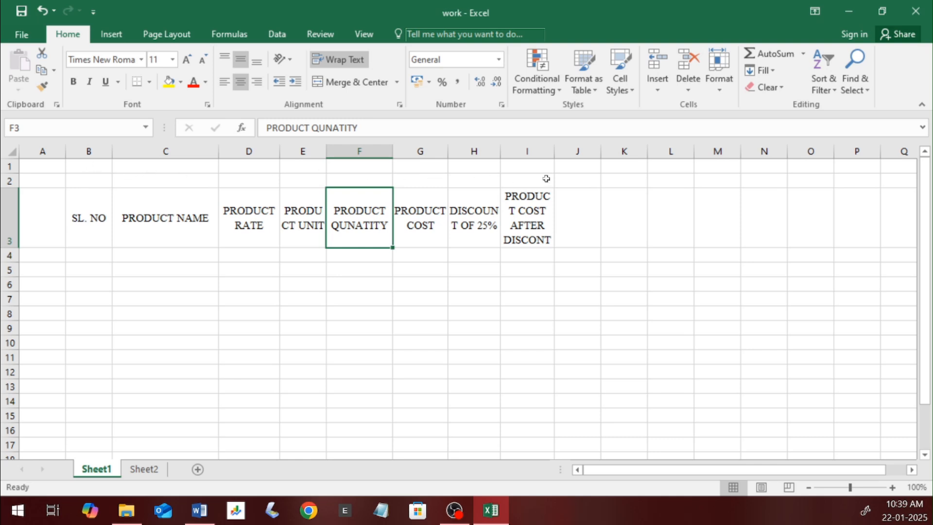
Merge and center cells B1 to I1 and enter the title "MAA STORE"
left_click_drag(104, 166, 498, 162)
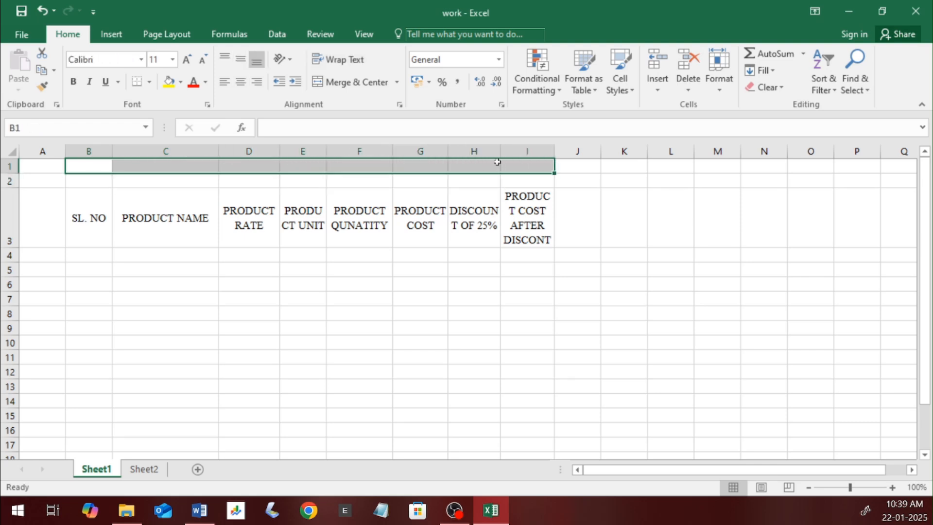
left_click(347, 84)
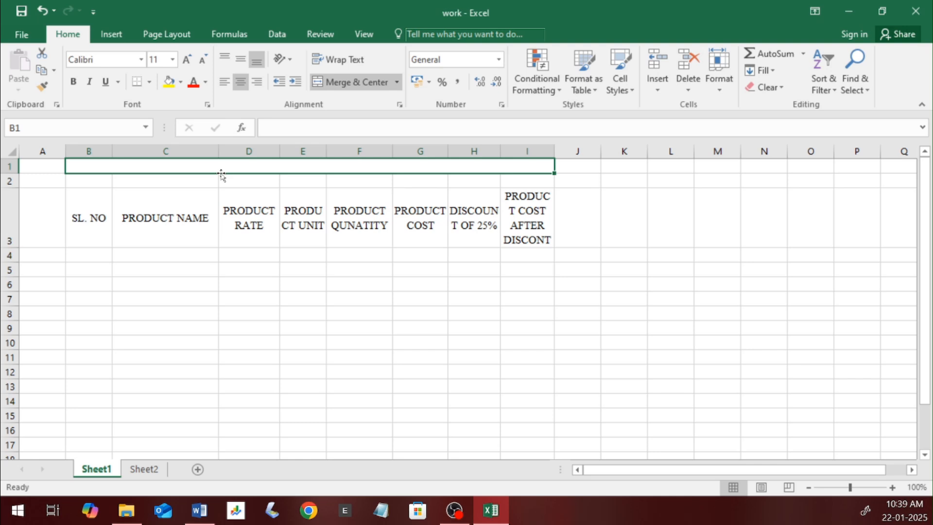
type("MAA")
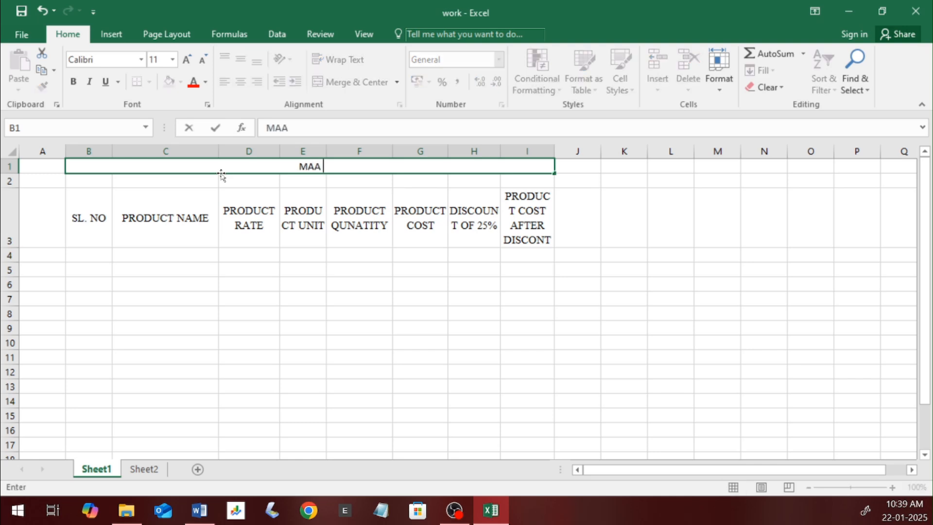
type(" STORE")
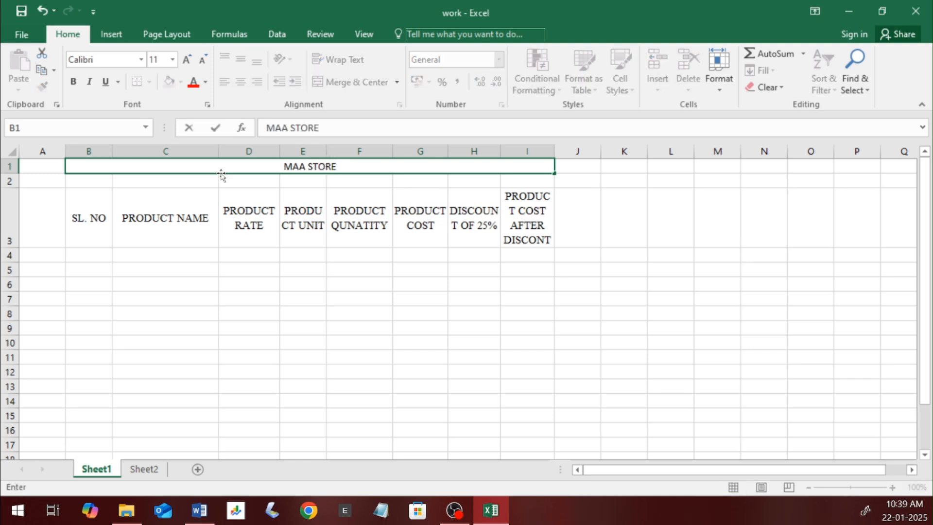
Merge and center cells B2 to I2 and enter the store's postal address
left_click_drag(99, 182, 505, 182)
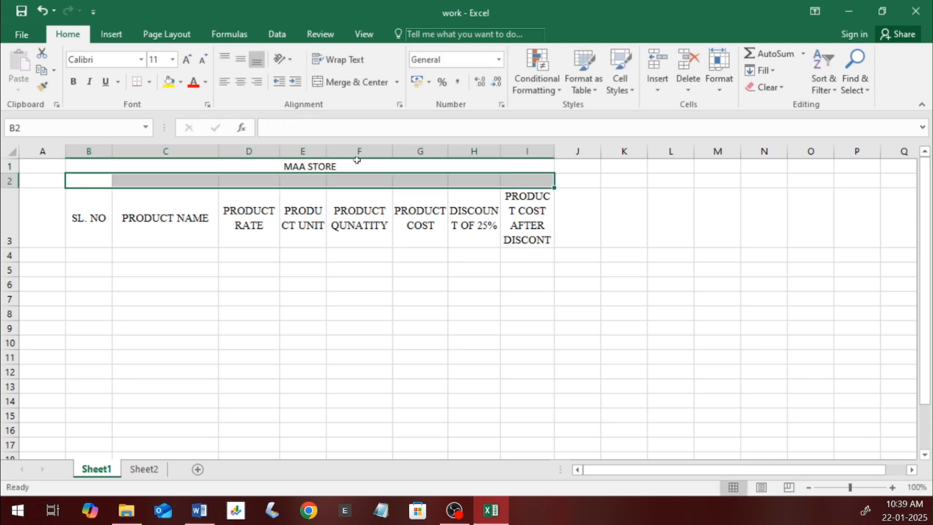
left_click(350, 80)
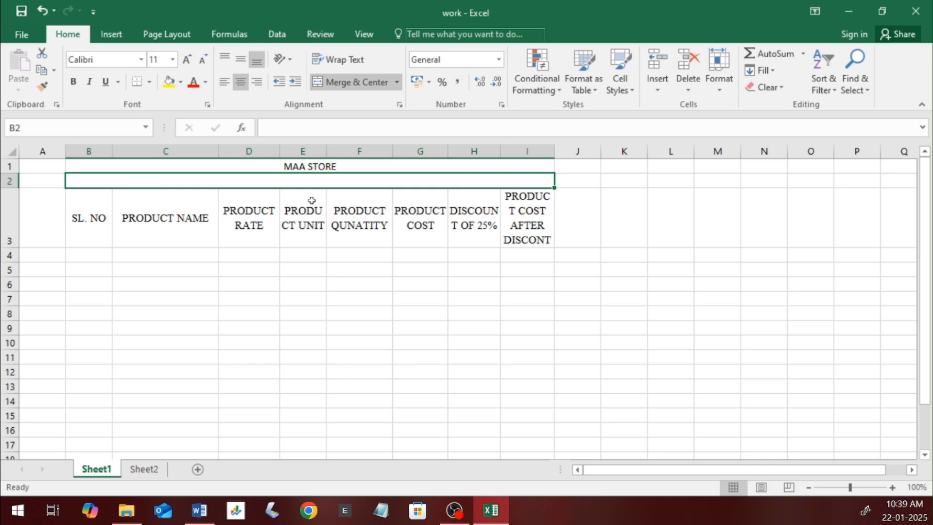
type("PA")
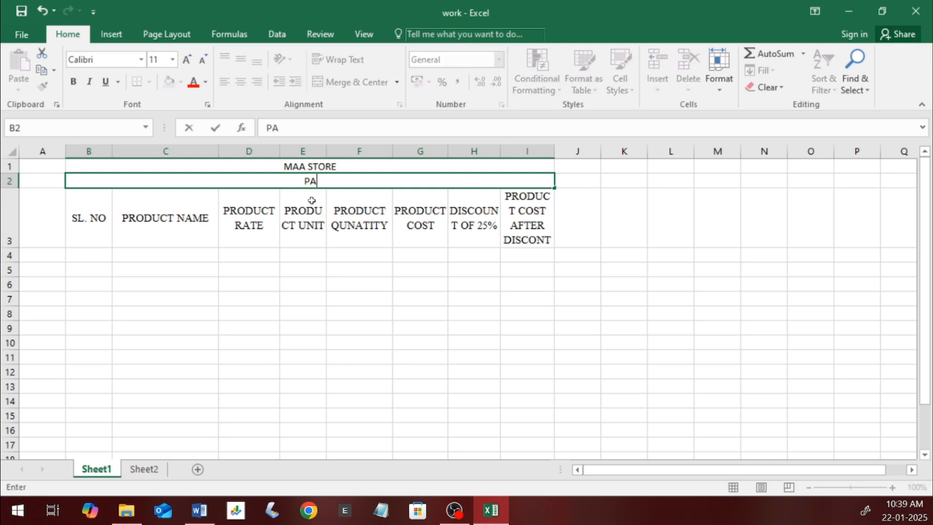
type("NCHKOLGURI, ")
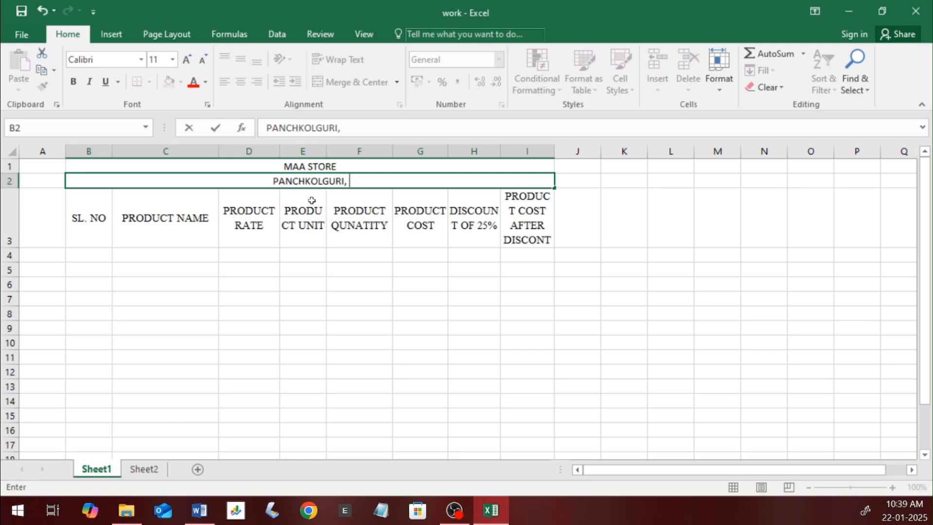
type("VA")
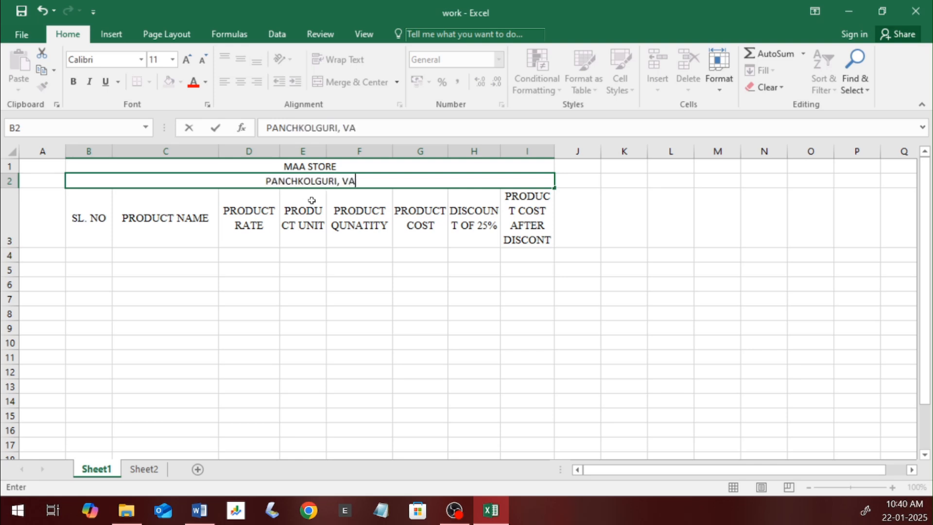
type("LOBASHA")
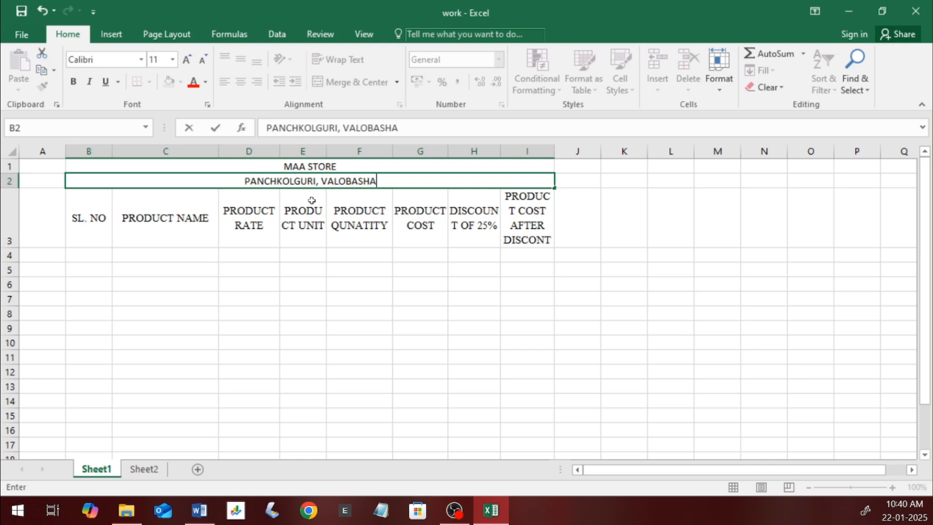
type("MORE, ")
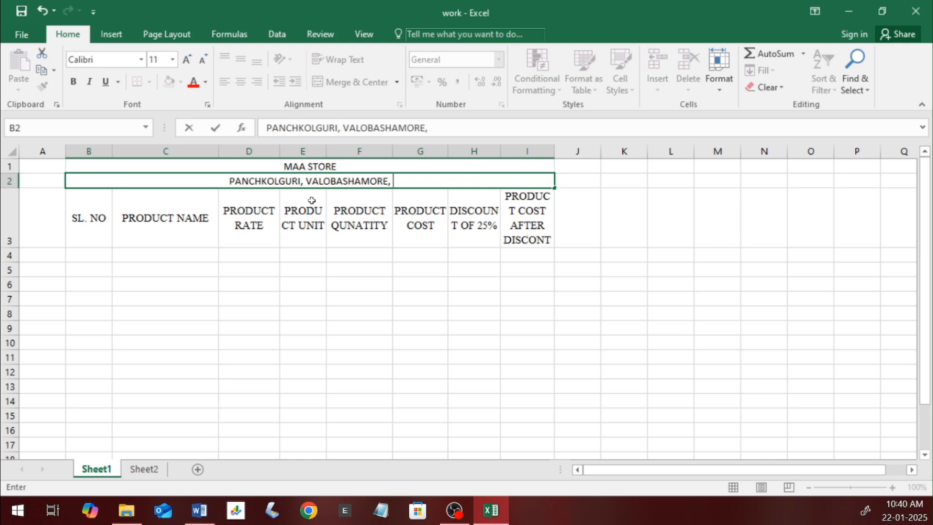
type("JALPAIG")
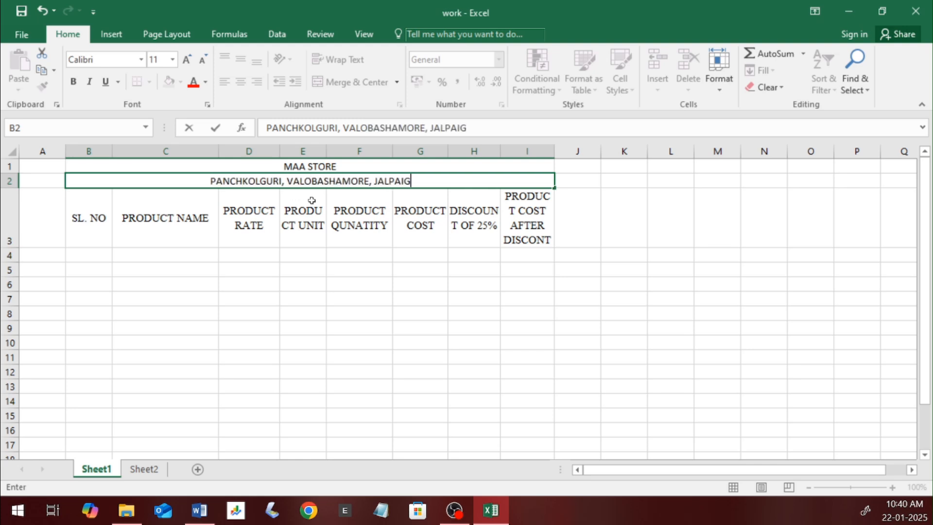
type("URI,")
key("BackSpace")
type("- 735135")
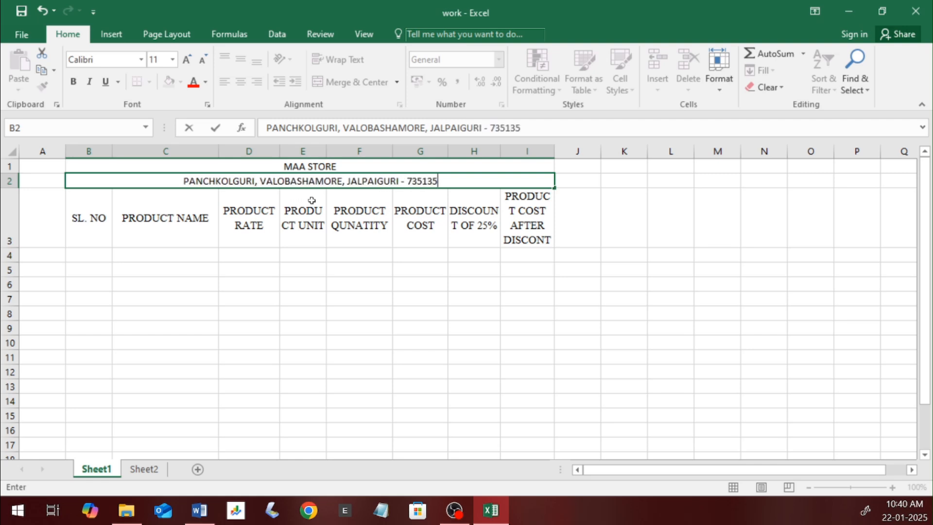
key("Return")
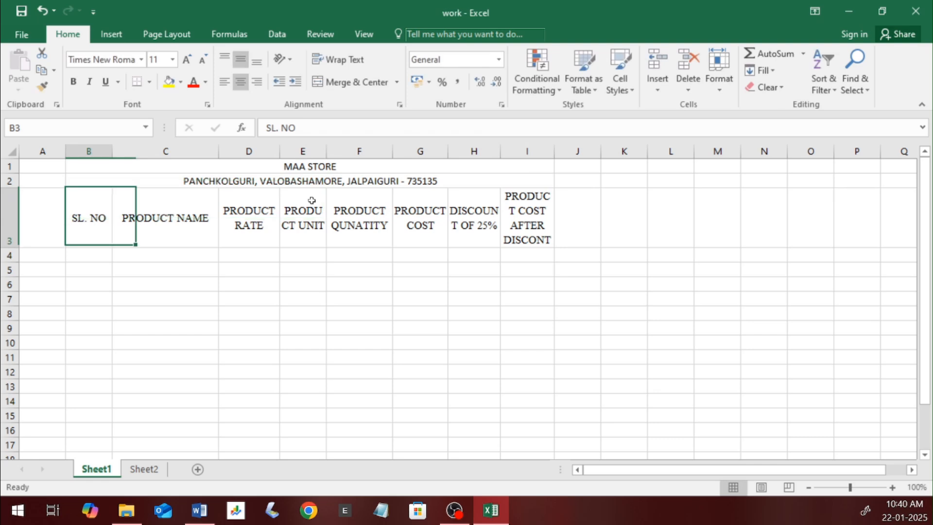
Increase the height of row 1 to give the "MAA STORE" title more room
left_click(336, 166)
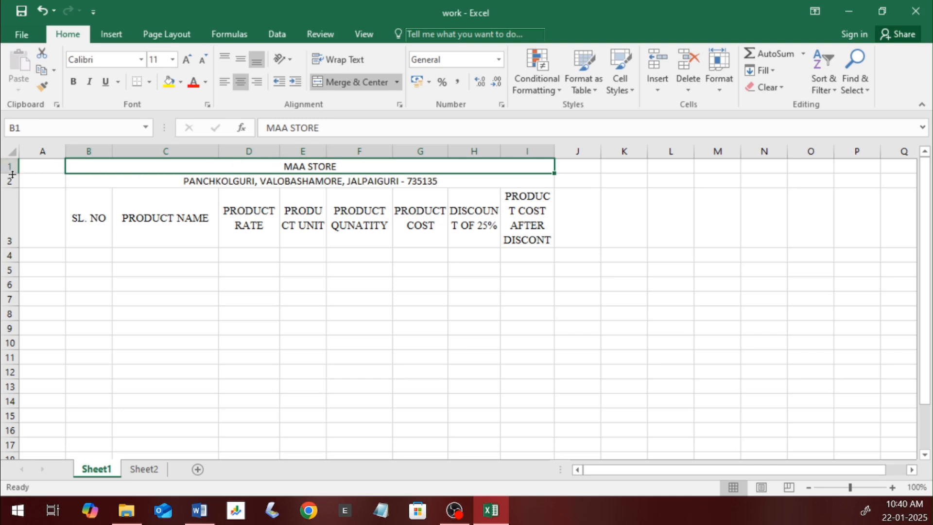
left_click_drag(12, 174, 12, 173)
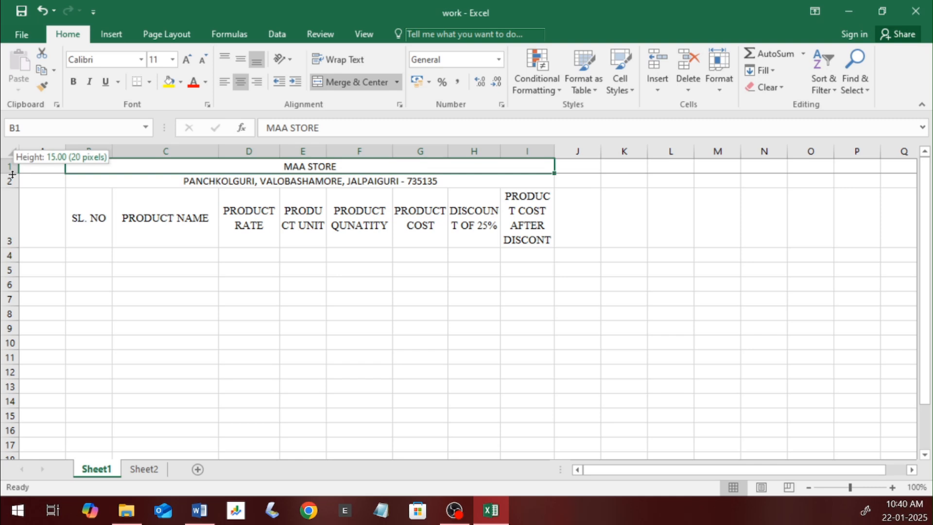
left_click_drag(12, 174, 7, 201)
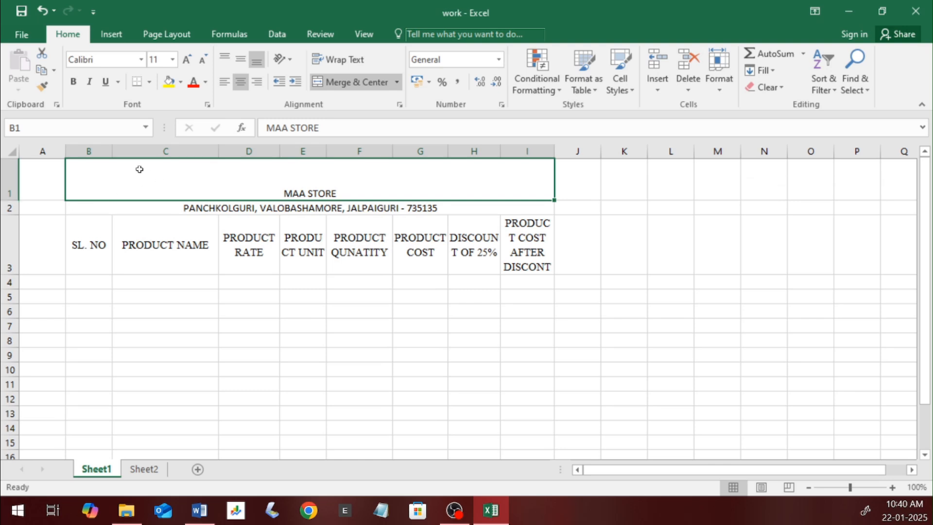
Set the "MAA STORE" title to font size 18 and center it vertically in a slightly taller row 1
left_click(185, 59)
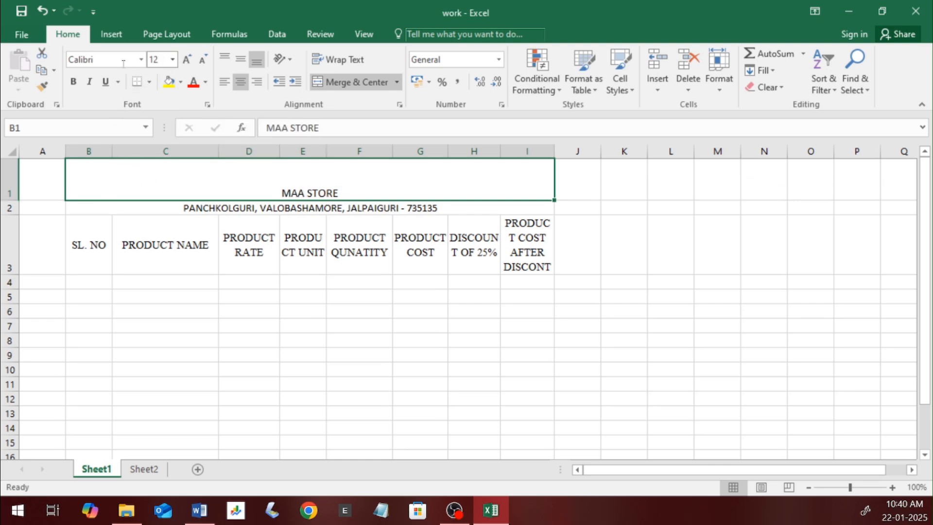
left_click(186, 60)
left_click(187, 60)
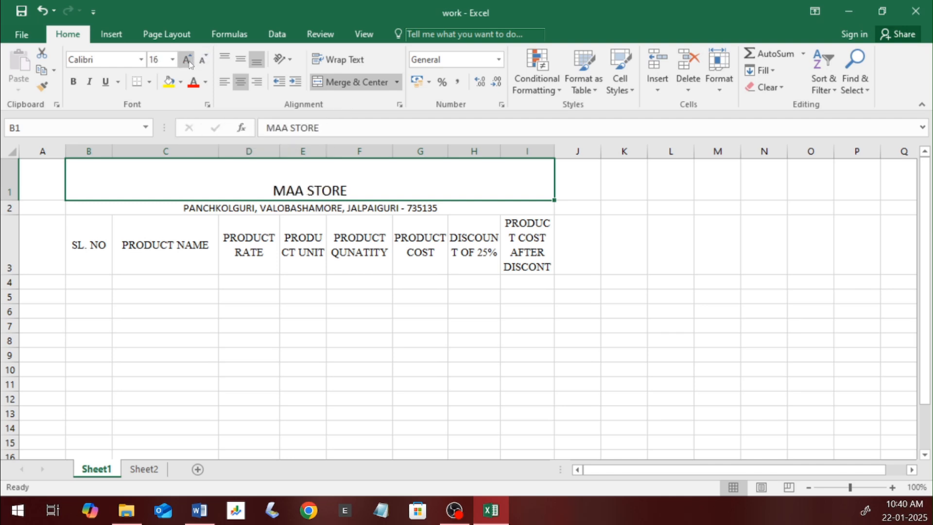
left_click(173, 59)
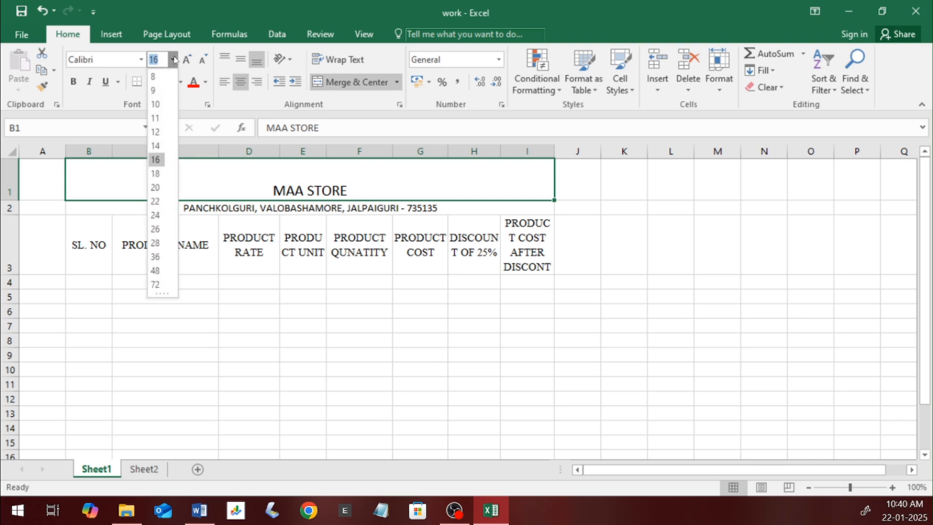
left_click(155, 174)
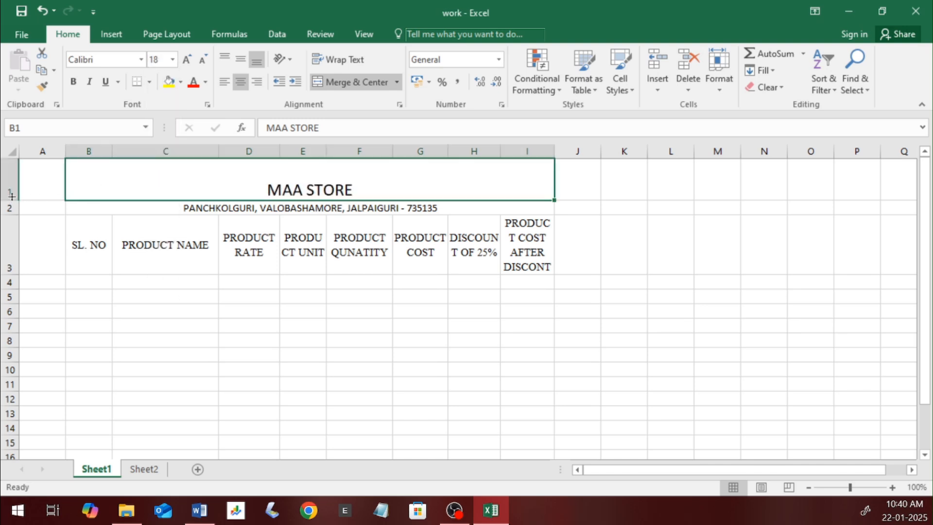
left_click_drag(14, 199, 13, 207)
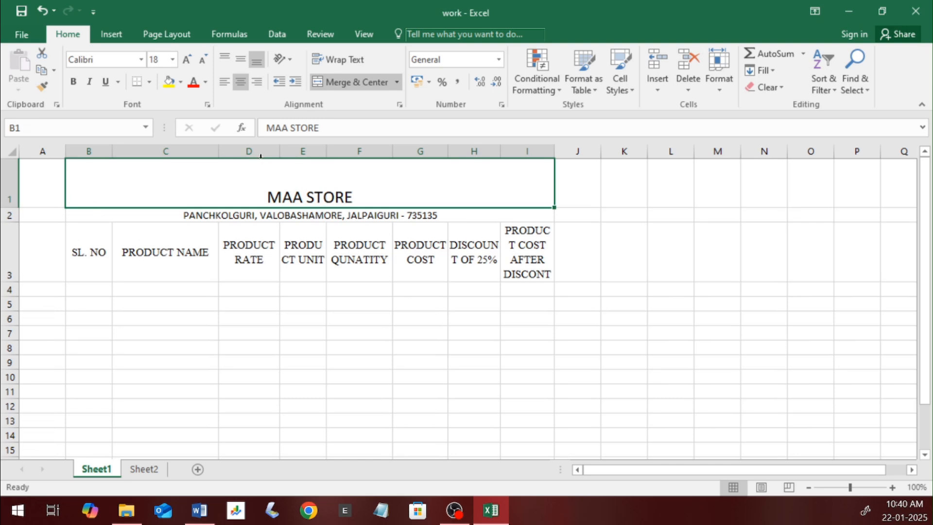
left_click(241, 59)
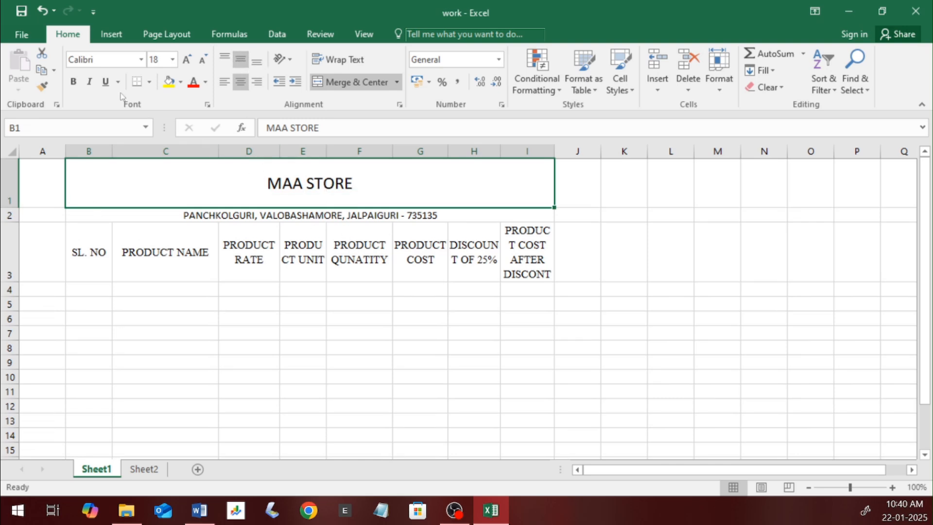
Change the font of the "MAA STORE" title to Algerian and its font color to red
left_click(118, 60)
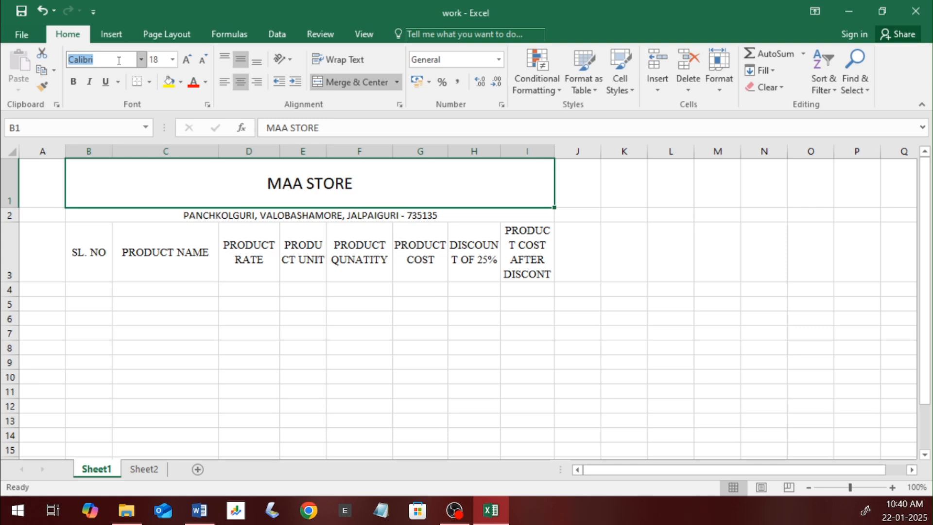
type("Algerian")
key("Return")
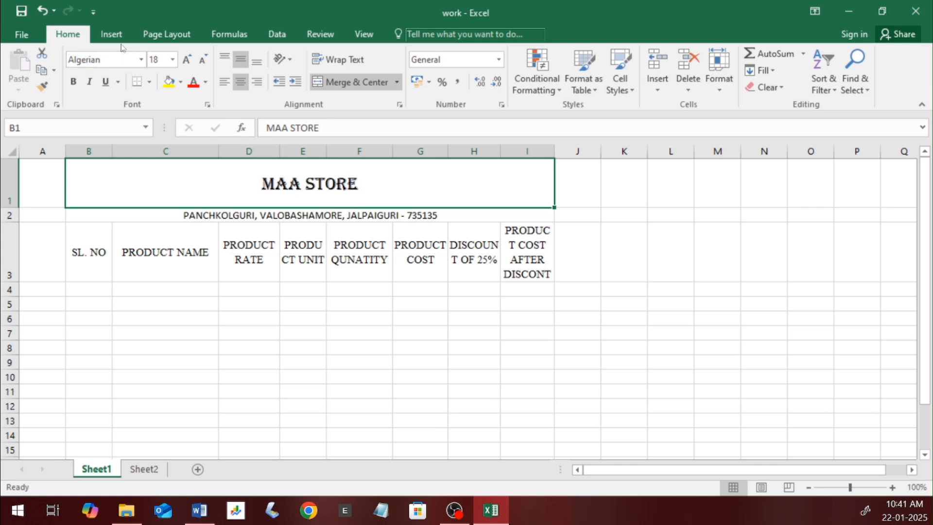
left_click(206, 84)
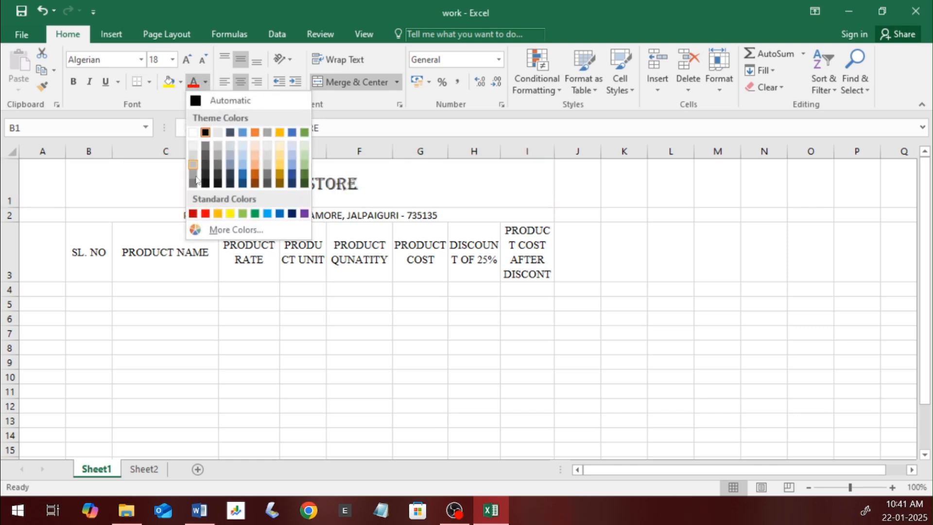
left_click(206, 214)
Increase the height of row 2 and center the store address vertically in it
left_click(206, 214)
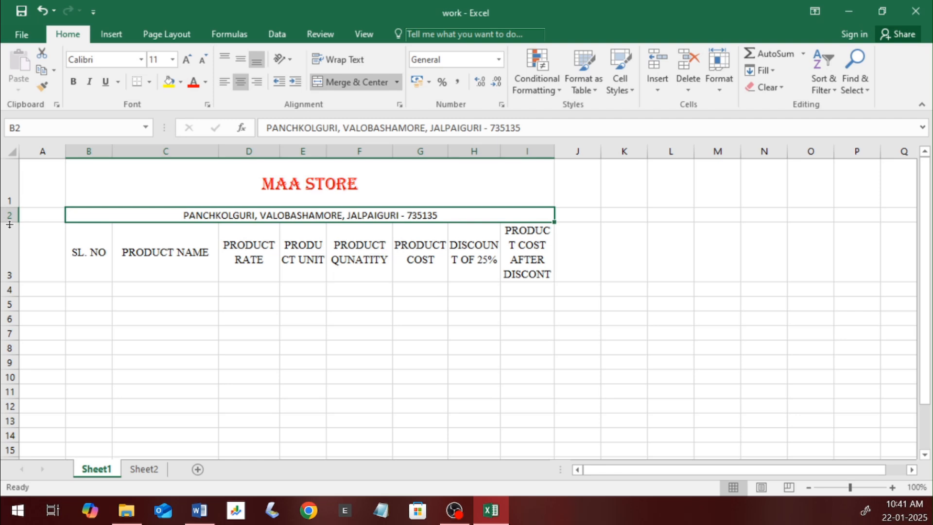
left_click(10, 215)
left_click_drag(10, 222, 10, 235)
left_click(265, 225)
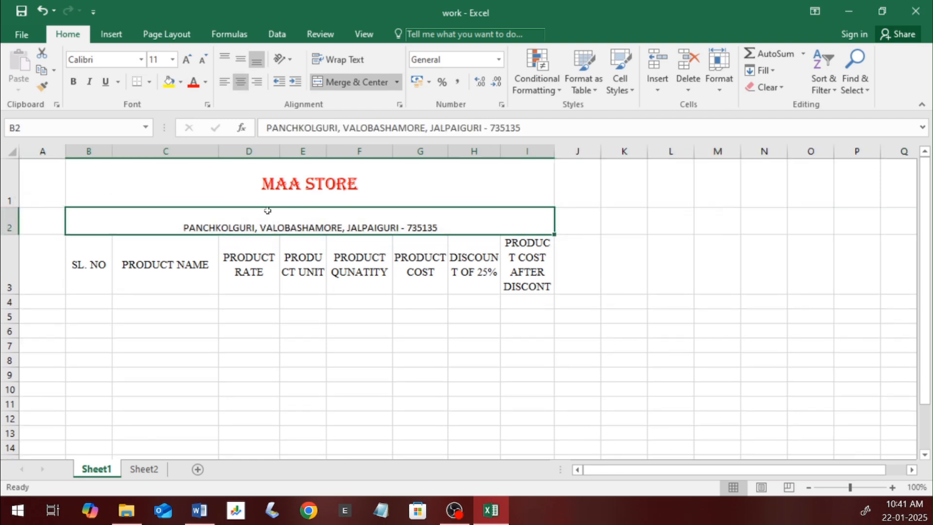
left_click(240, 60)
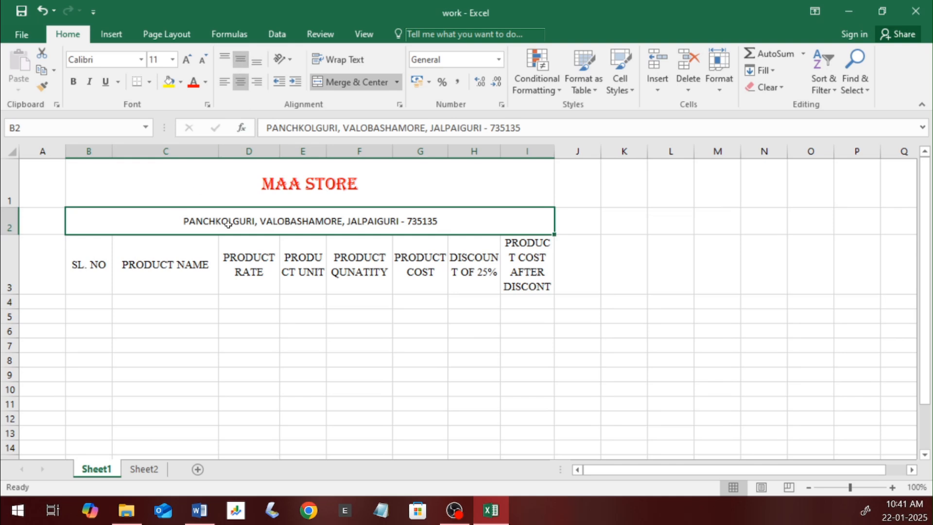
Change the font of the store address in row 2 to Times New Roman
left_click(112, 59)
type("Times New Roma")
key("Return")
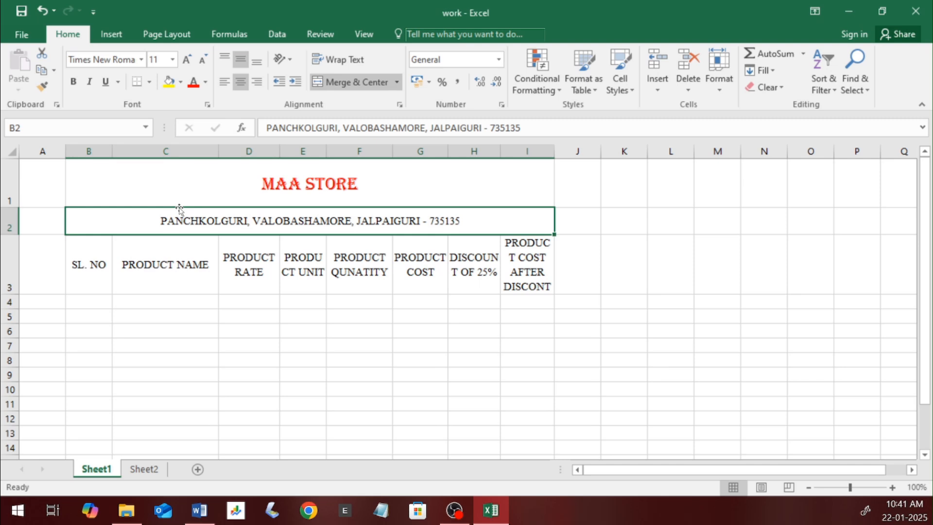
Enter the serial numbers 1, 2, 3 and 4 in cells B4 to B7 under "SL. NO"
scroll(97, 316, "down", 2)
scroll(130, 281, "up", 2)
left_click(95, 301)
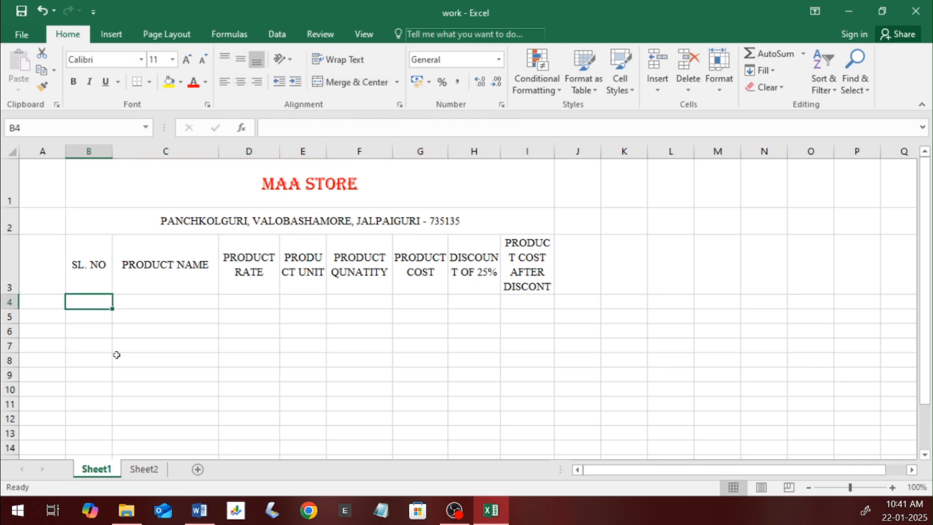
type("1")
key("Return")
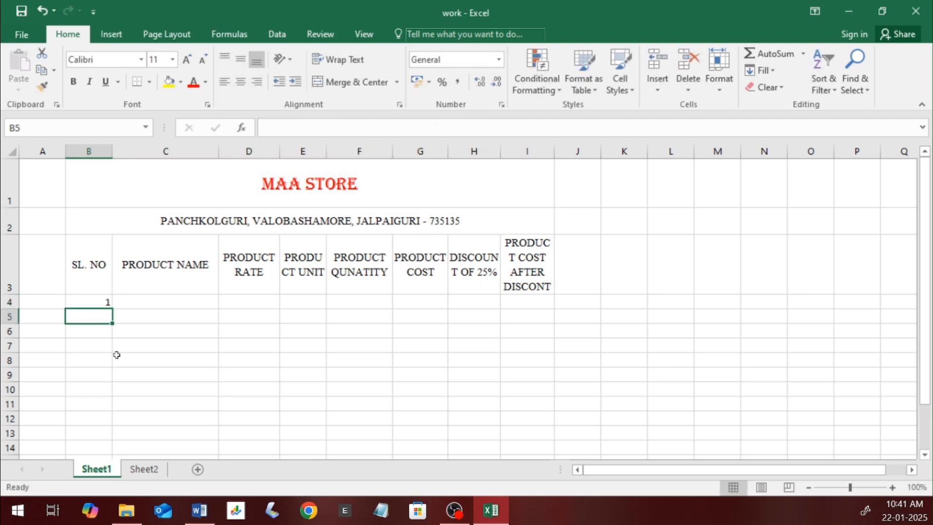
type("2")
key("Return")
type("3")
key("Return")
type("4")
key("Return")
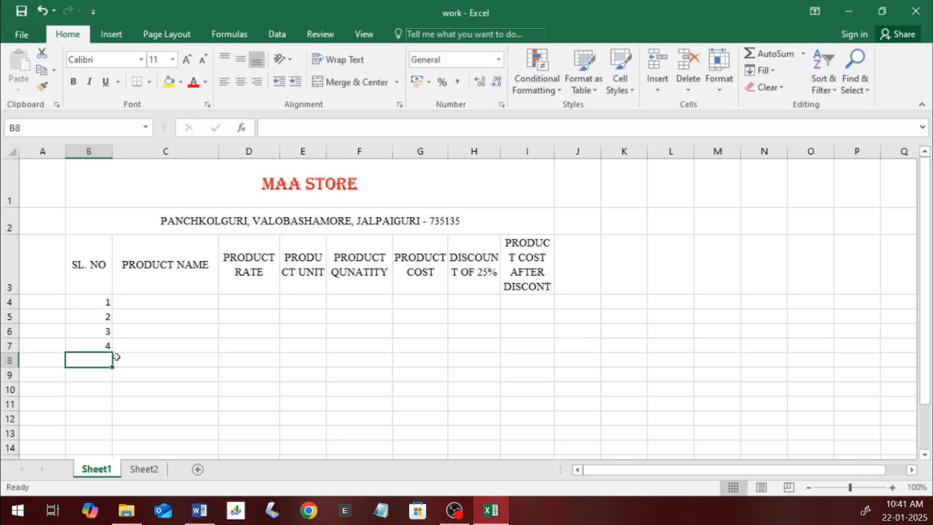
left_click_drag(97, 319, 96, 346)
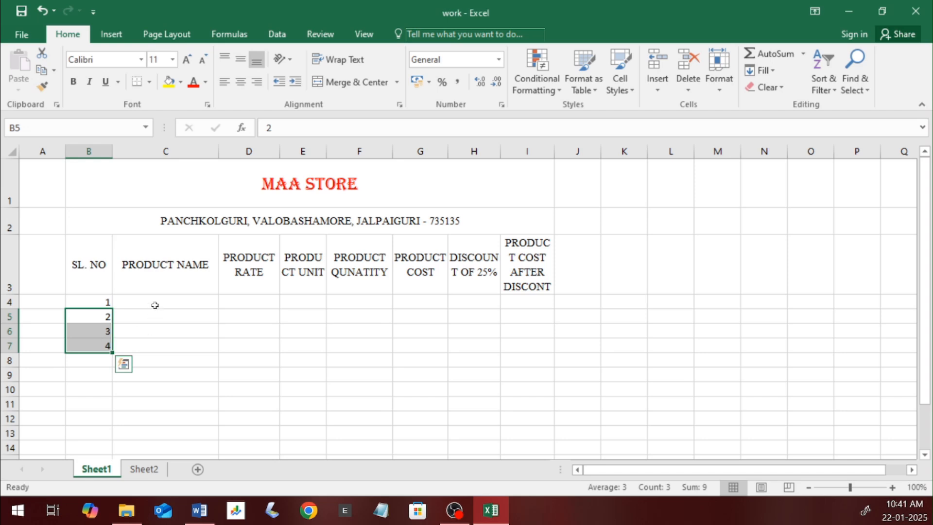
Enter the product names RICE, DAL, MUSTERED OIL and BATH SOAP in cells C4 to C7
left_click(155, 305)
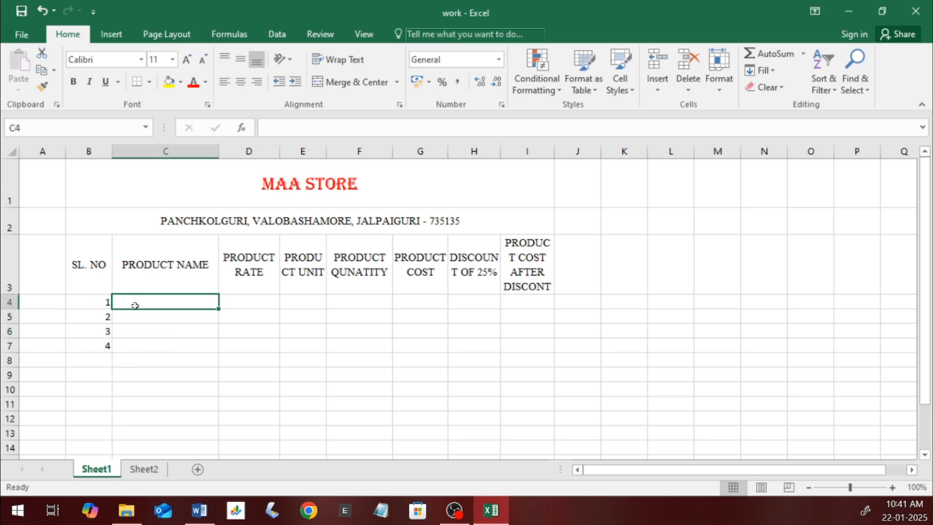
type("RICE")
key("Return")
type("DAS")
key("BackSpace")
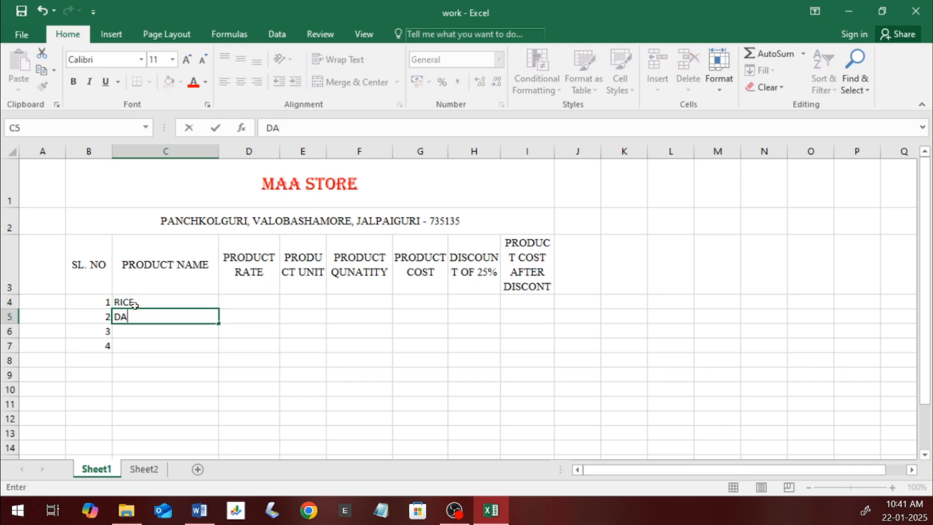
type("L")
key("Return")
type("MUS")
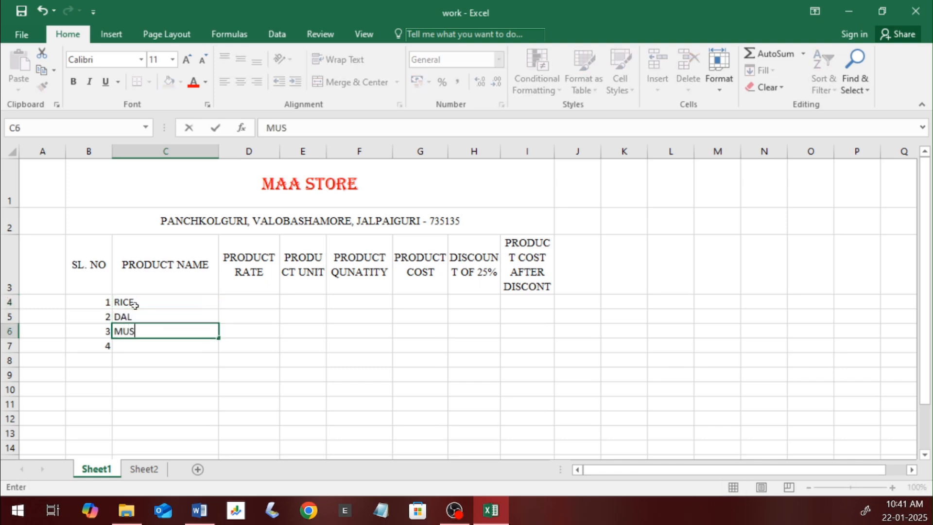
type("TERED OIL")
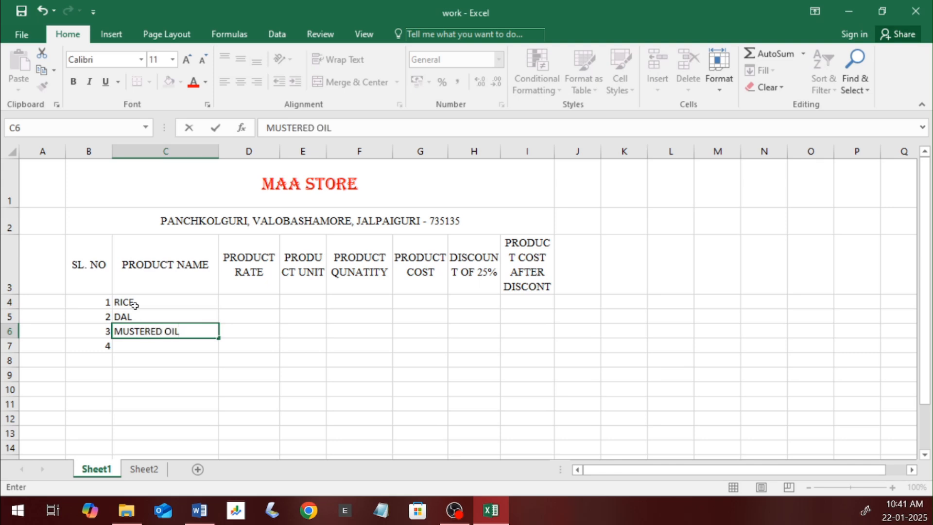
key("Return")
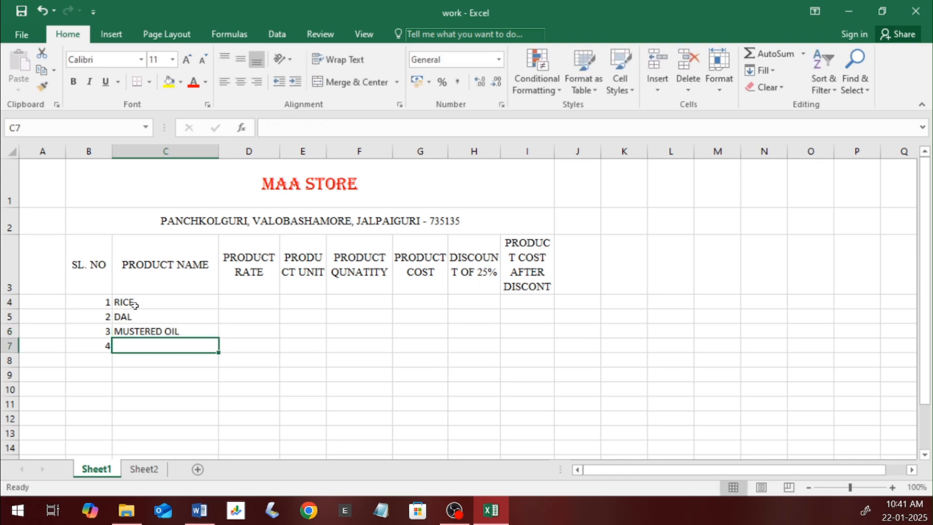
type("BATH ")
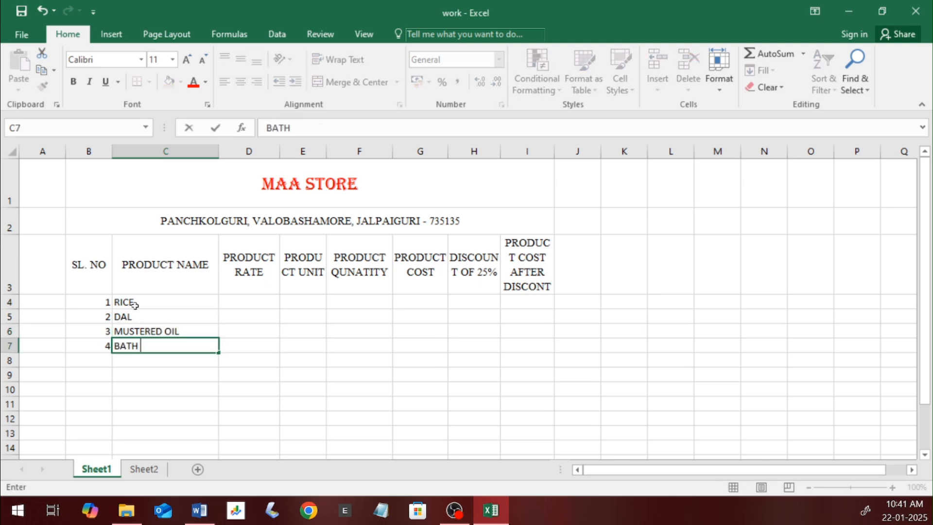
type("SOAP")
key("Return")
scroll(190, 320, "down", 2)
scroll(190, 311, "up", 2)
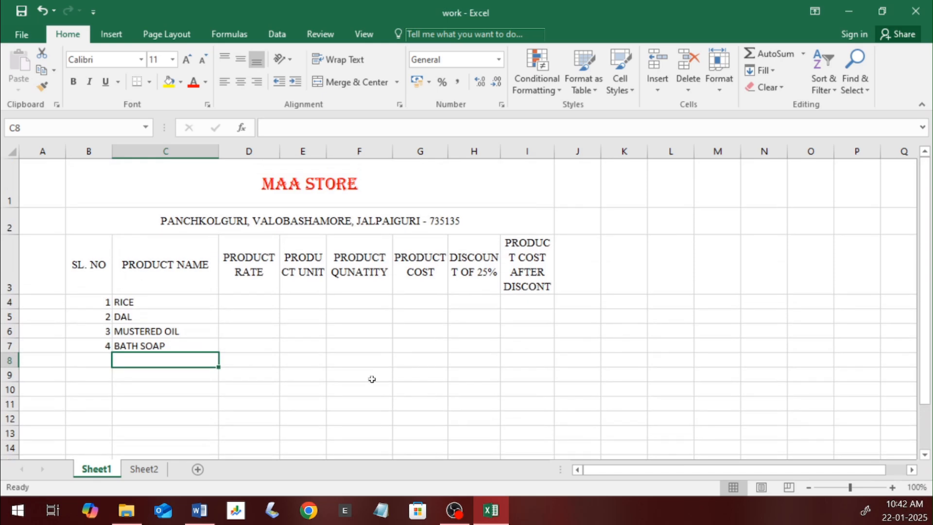
Enter the label "TOTAL AMOUNT" in cell H8 below the product rows
left_click(454, 357)
mouse_move(461, 496)
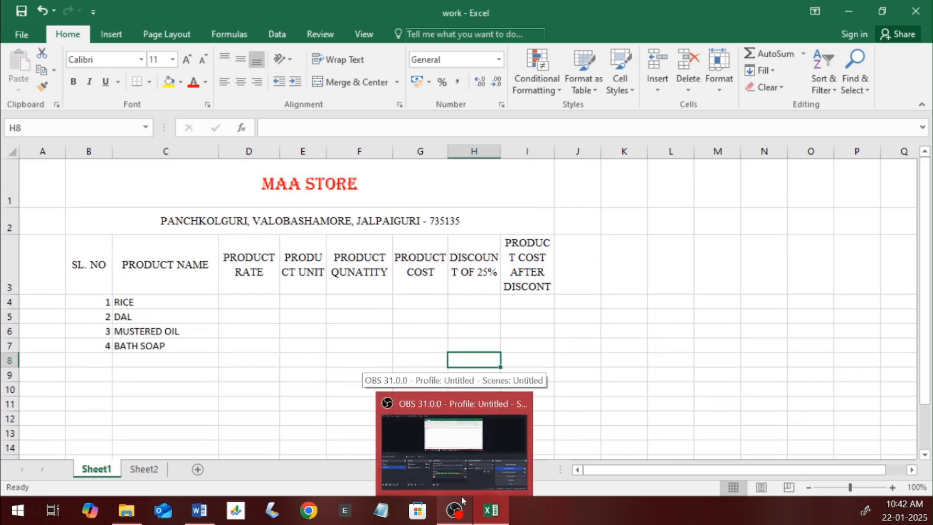
type("TOTAL AMU")
key("BackSpace")
type("OUNT")
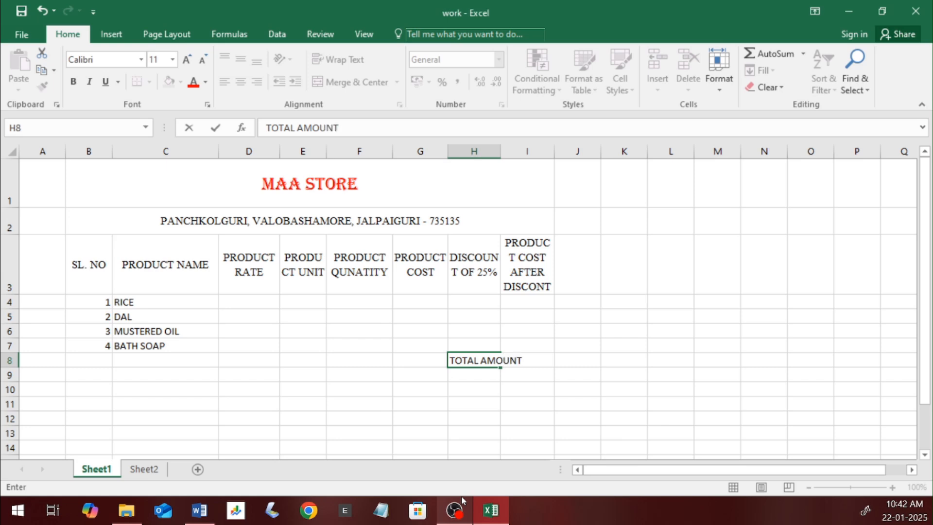
key("Return")
Merge cells B8 to H8 and align the "TOTAL AMOUNT" label to the right
left_click(544, 356)
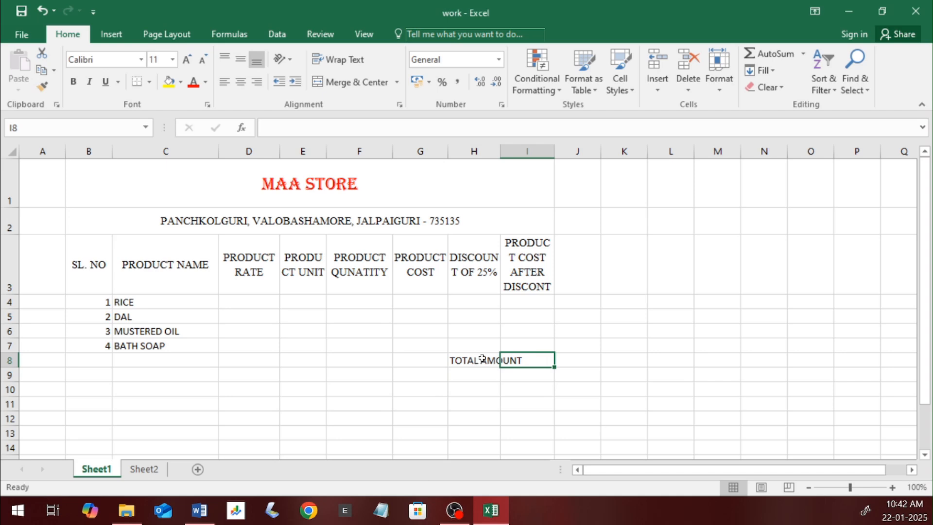
left_click(90, 359)
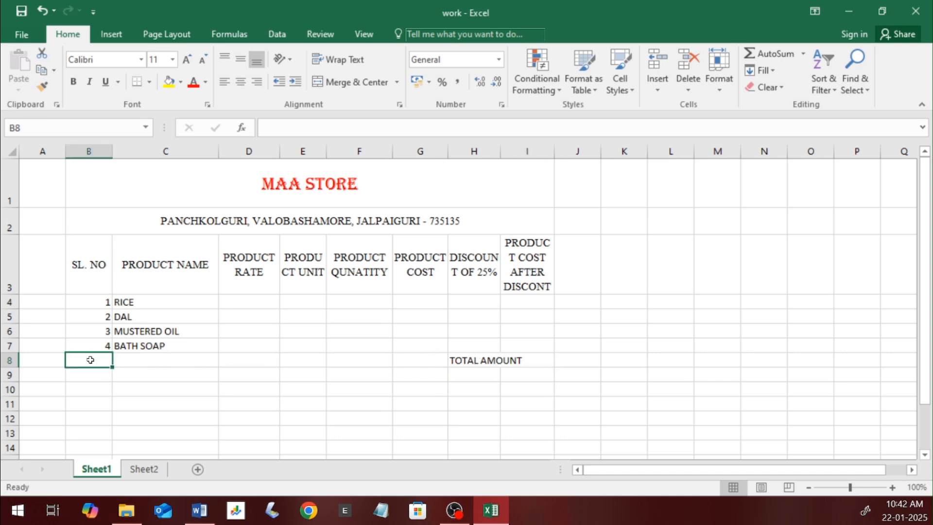
left_click_drag(91, 360, 471, 360)
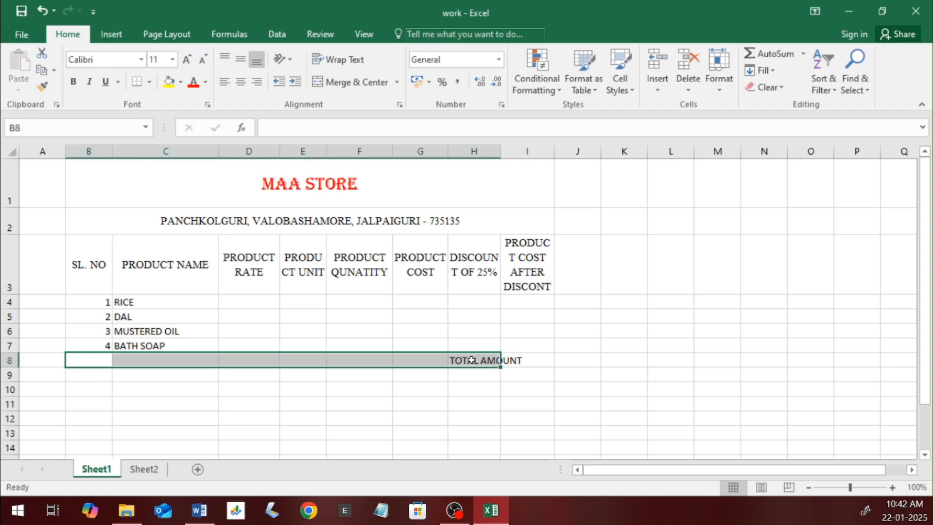
left_click(376, 82)
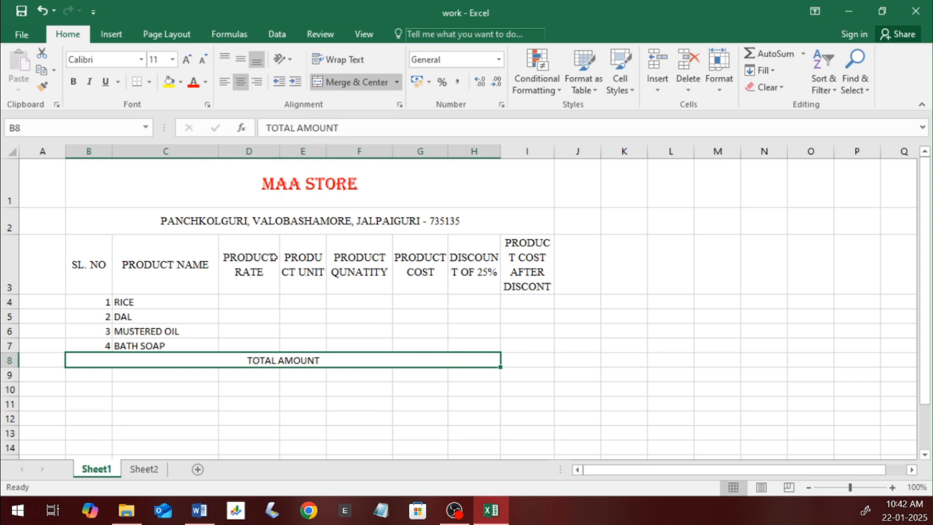
left_click(258, 88)
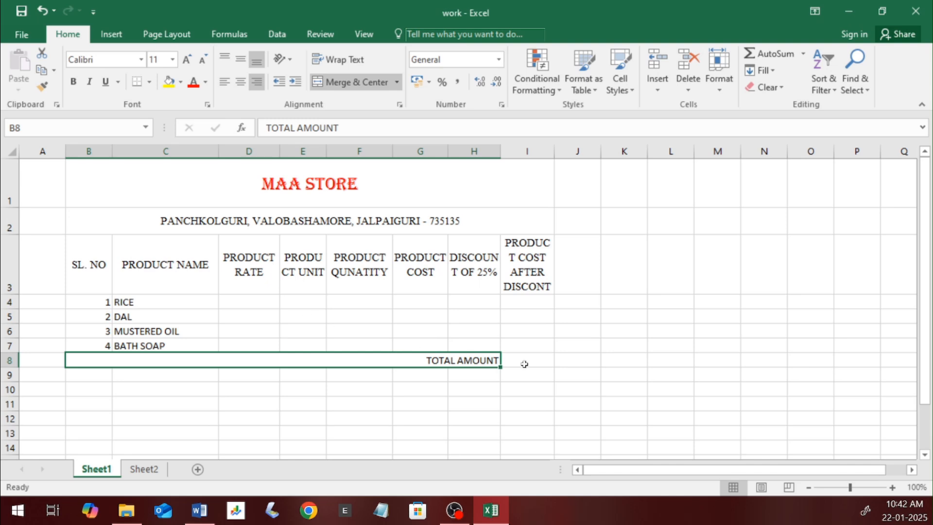
Enter the label "AVERAGE EXPENSE PER PRODUCT" in cell H9
left_click(460, 377)
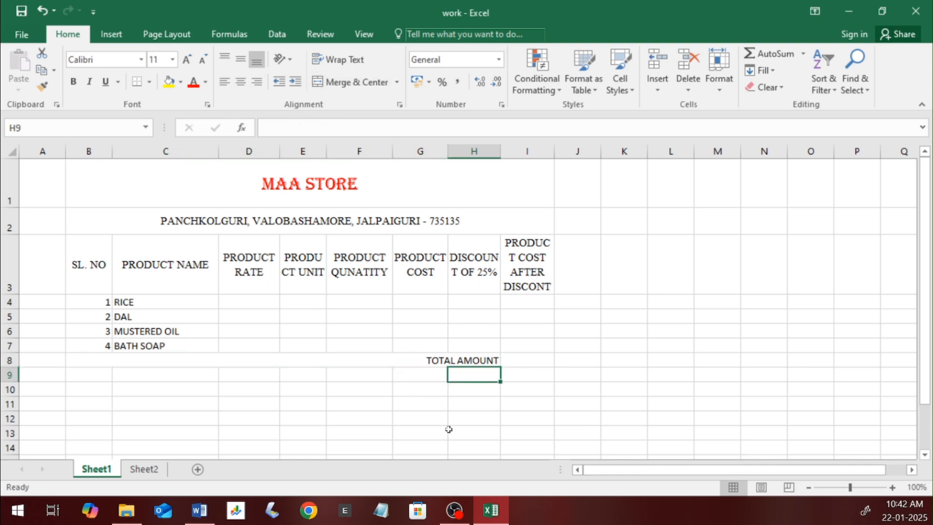
type("AVE")
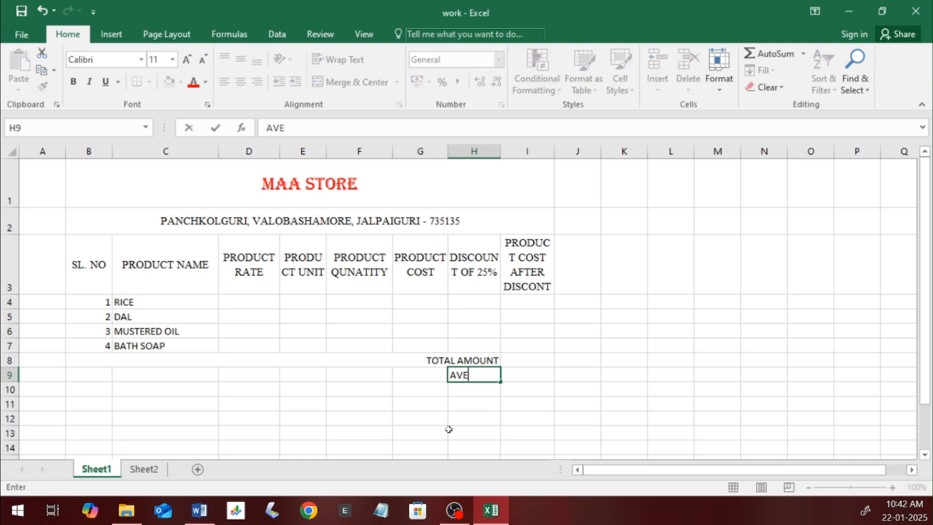
type("RAGE E")
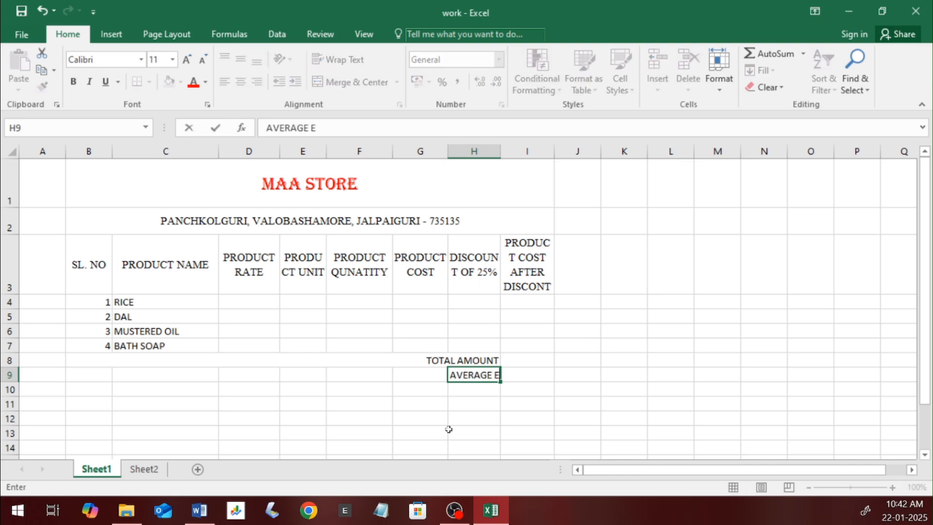
type("XPENSE ")
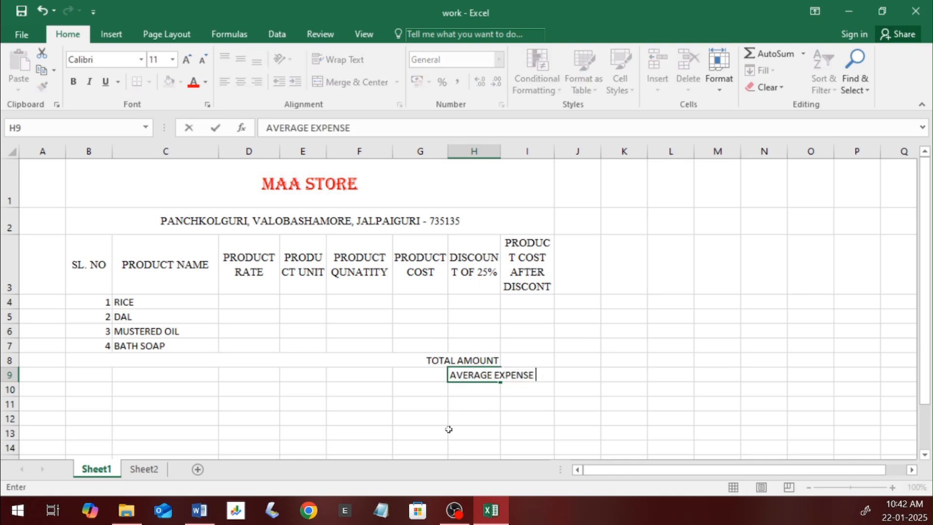
type("PER PRODUCT")
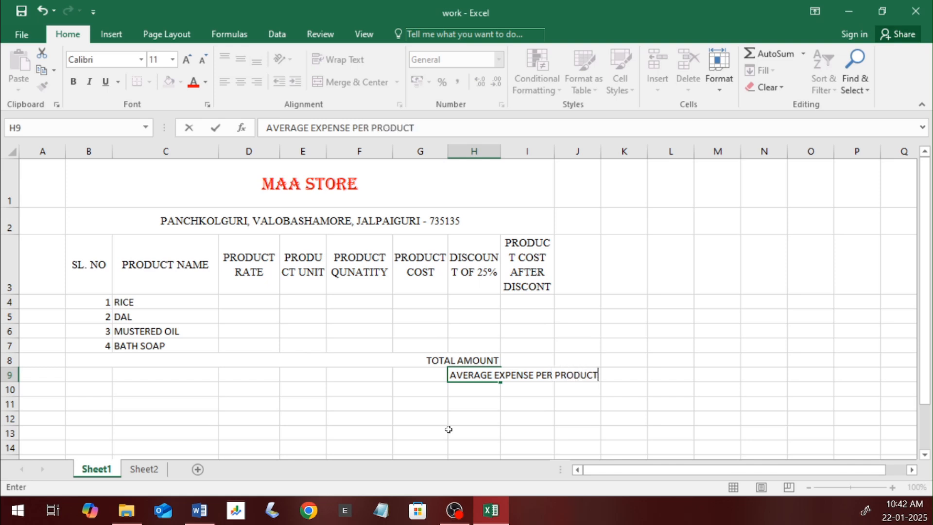
key("Return")
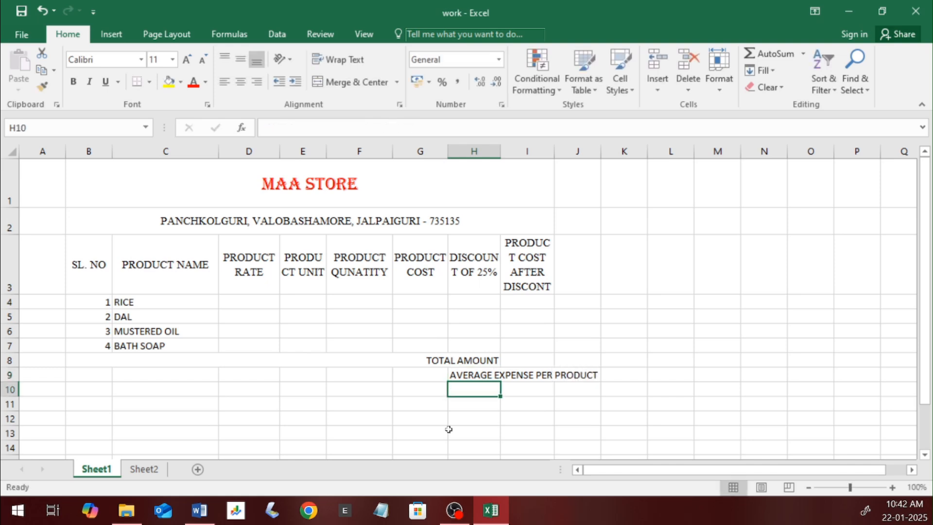
Merge cells B9 to H9 and align the "AVERAGE EXPENSE PER PRODUCT" label to the right
left_click_drag(479, 374, 107, 377)
left_click(327, 83)
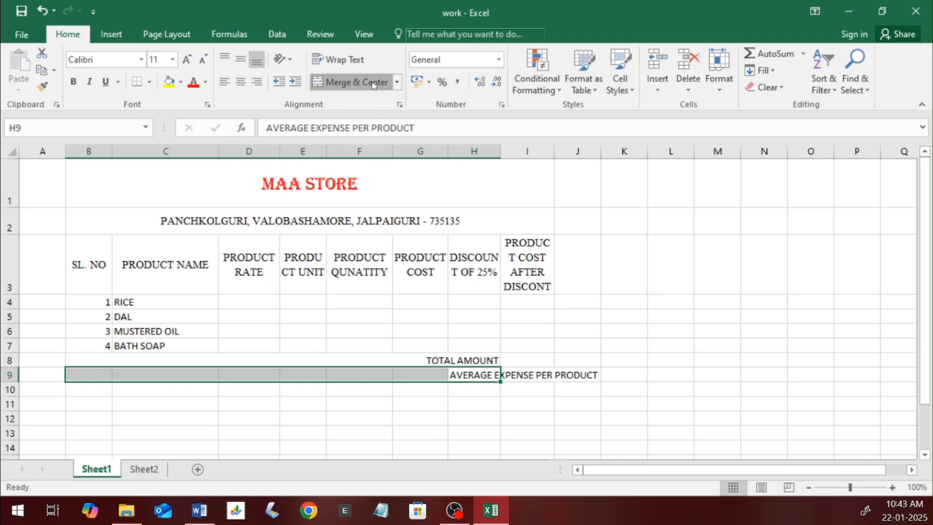
left_click(254, 85)
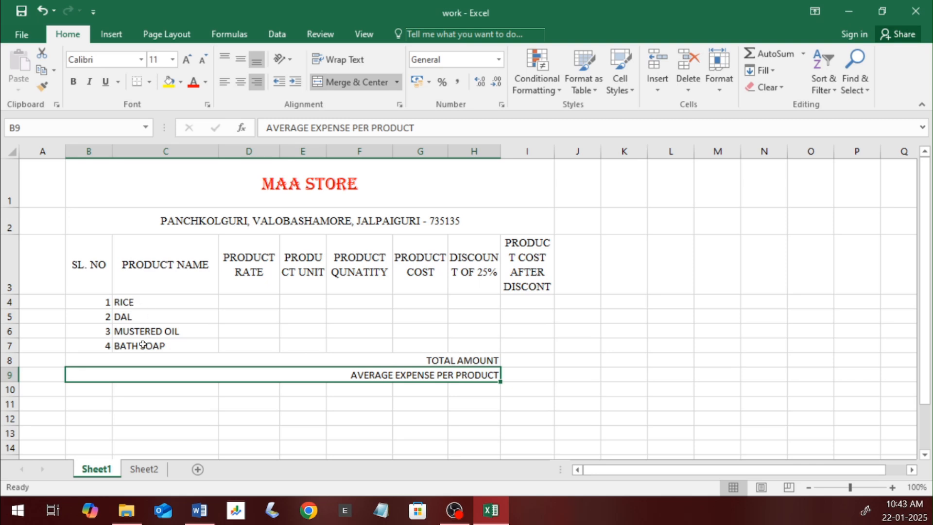
left_click(521, 360)
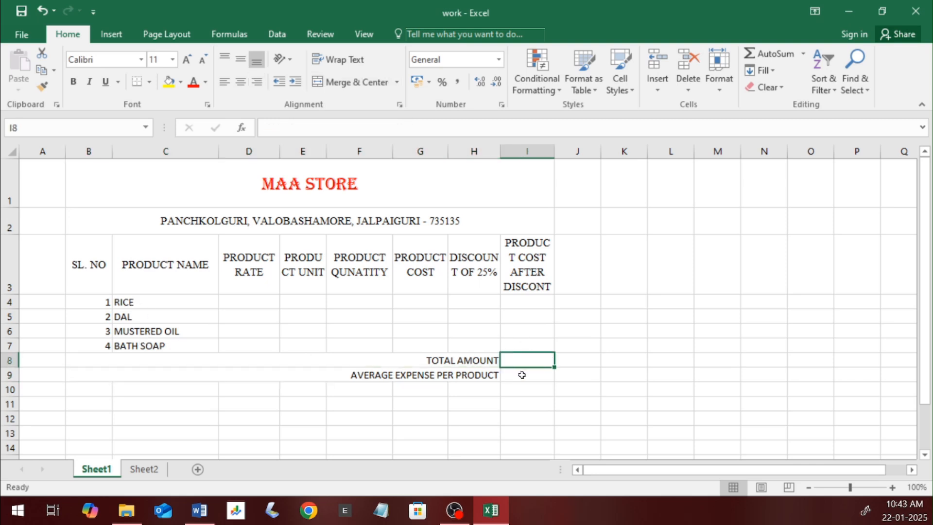
left_click(521, 375)
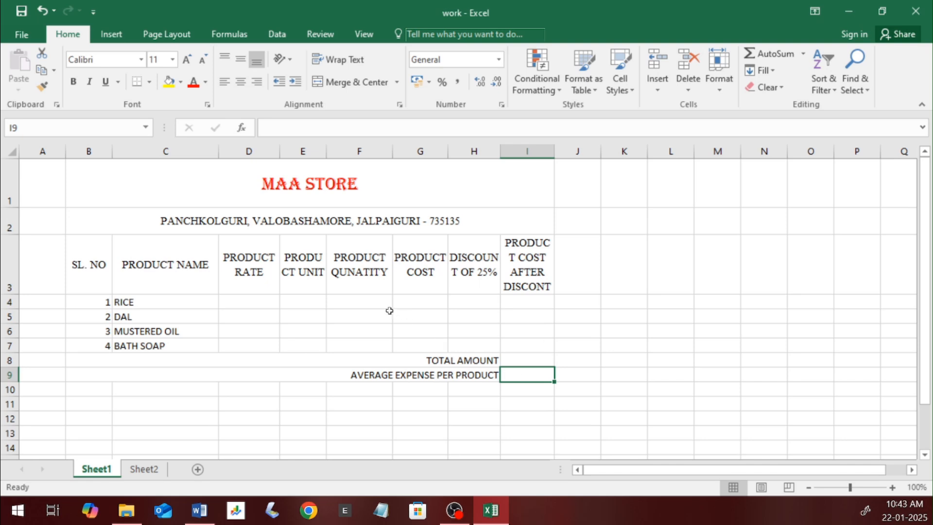
Merge cells A1 to A9 into one cell and enter "WELCOME" in it
left_click(42, 182)
left_click_drag(43, 182, 34, 376)
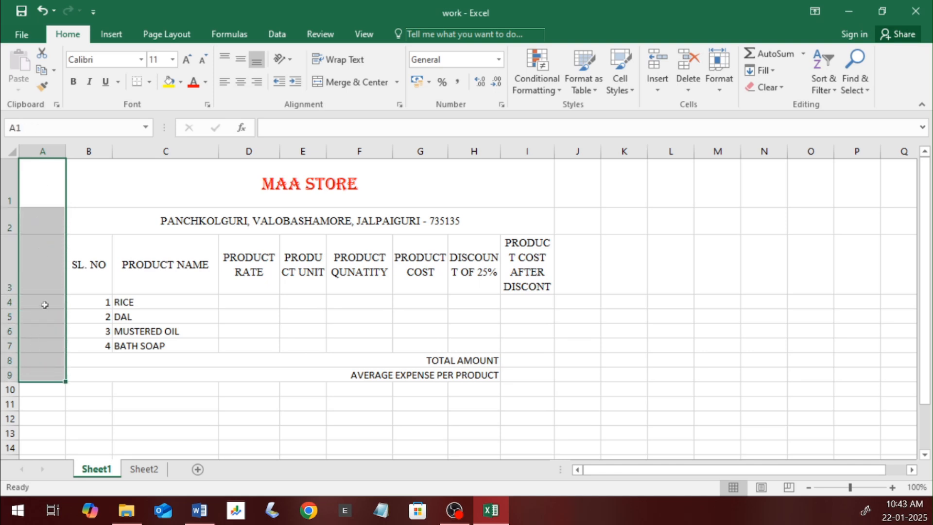
left_click(349, 83)
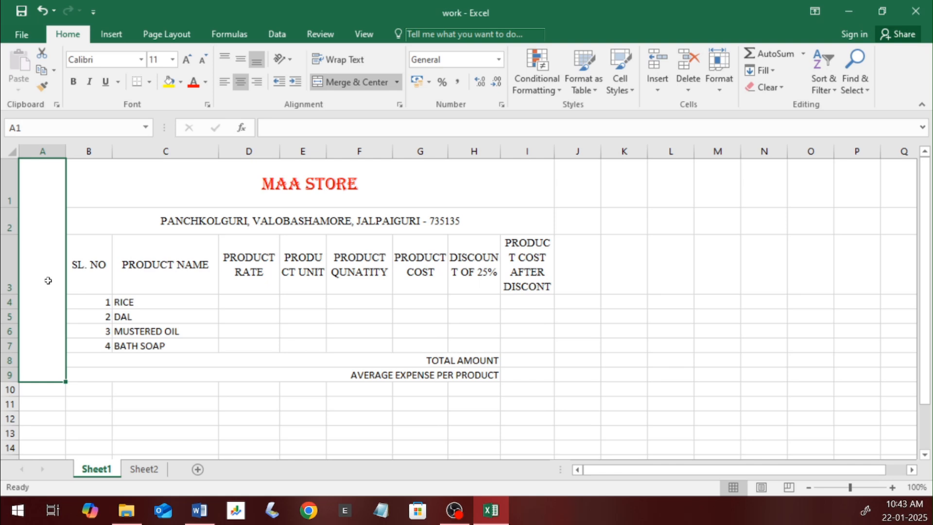
type("WELCOME")
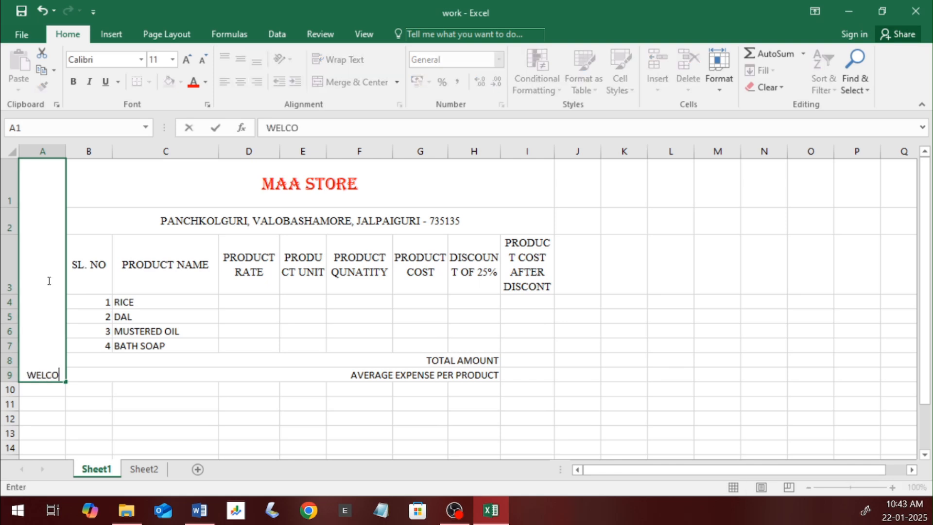
key("Return")
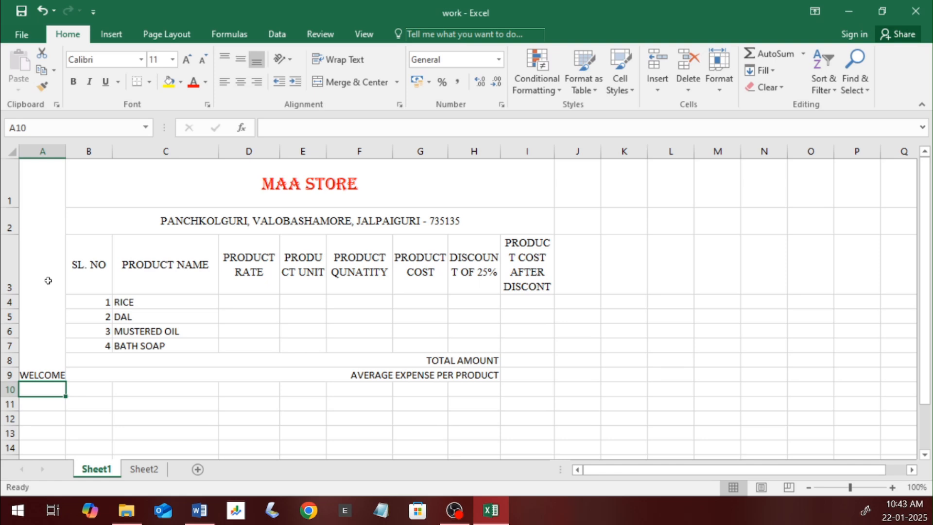
Set the "WELCOME" text in merged column A to Vertical Text orientation and middle-align it in the cell
left_click(48, 280)
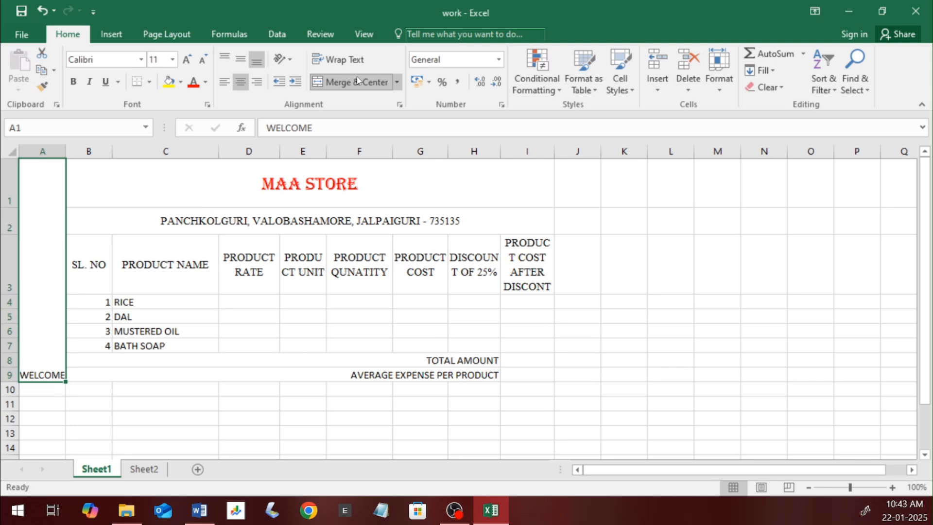
left_click(290, 60)
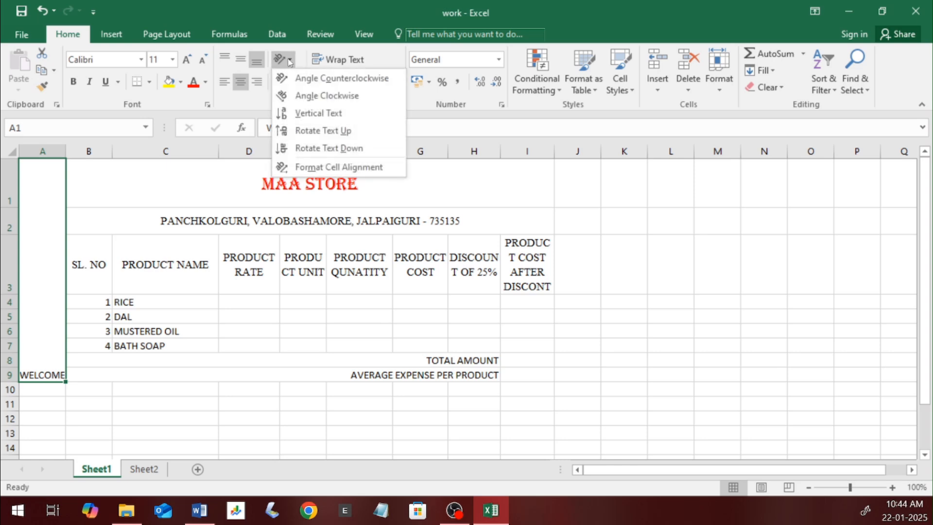
left_click(291, 78)
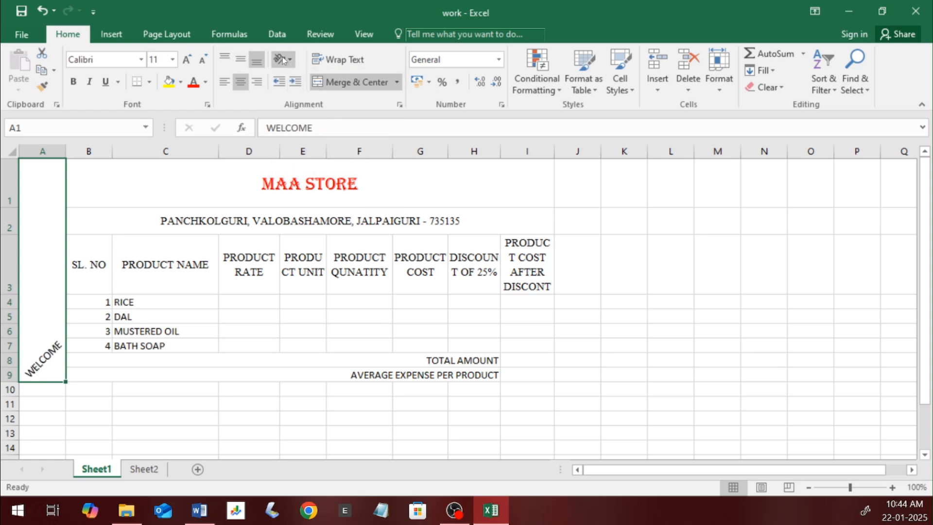
left_click(283, 60)
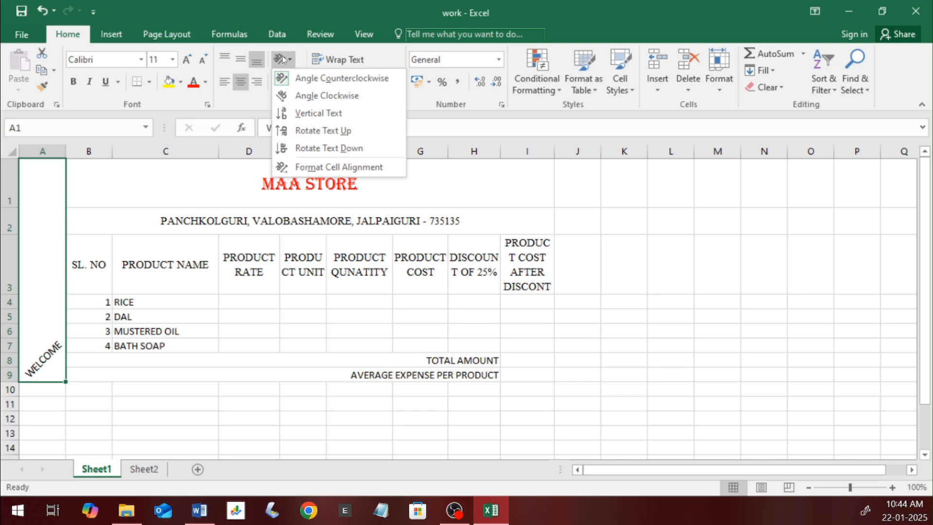
left_click(316, 113)
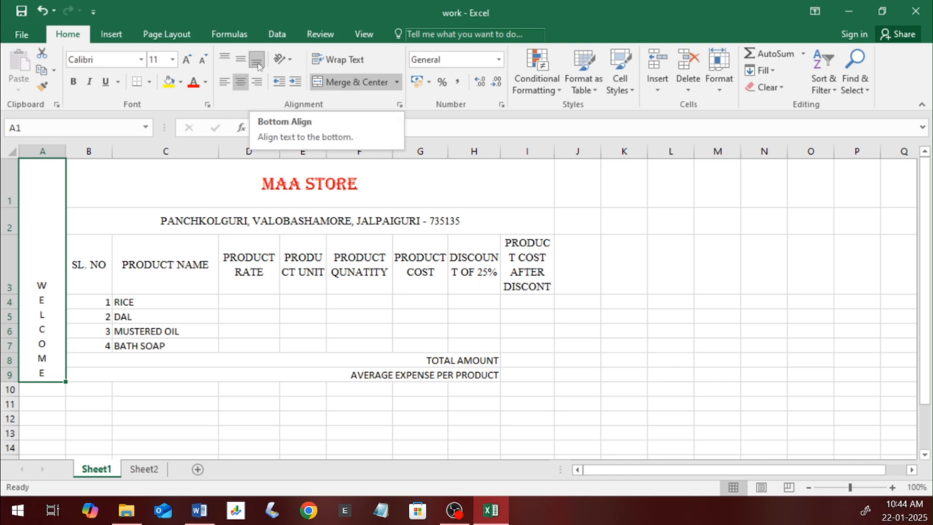
left_click(241, 61)
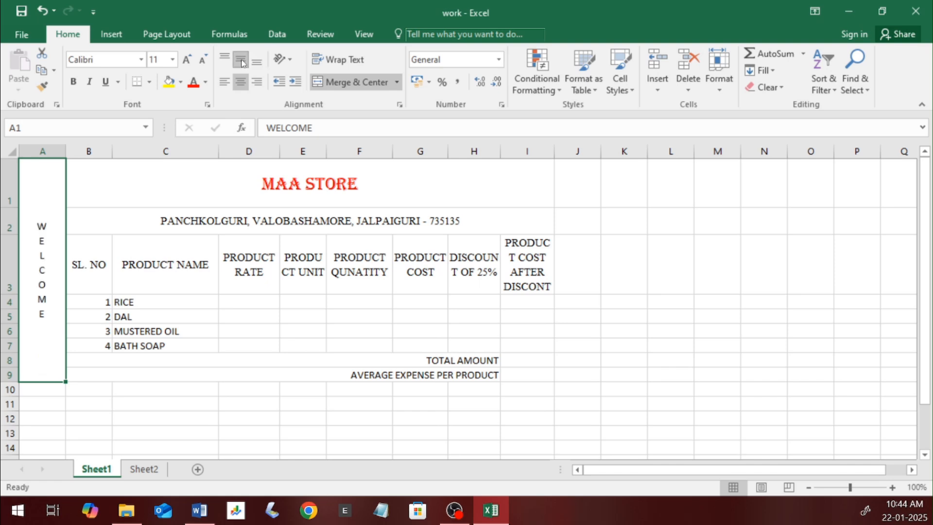
Set the vertical "WELCOME" text in merged column A to size 16 in the Algerian font
left_click(173, 59)
left_click(176, 58)
left_click(187, 59)
left_click(187, 59)
left_click(187, 59)
left_click(117, 58)
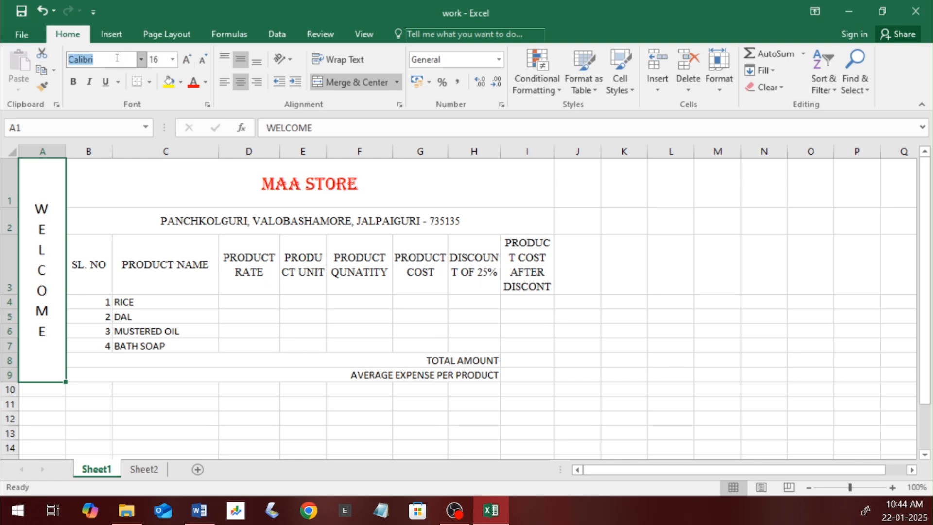
type("Algerian")
key("Return")
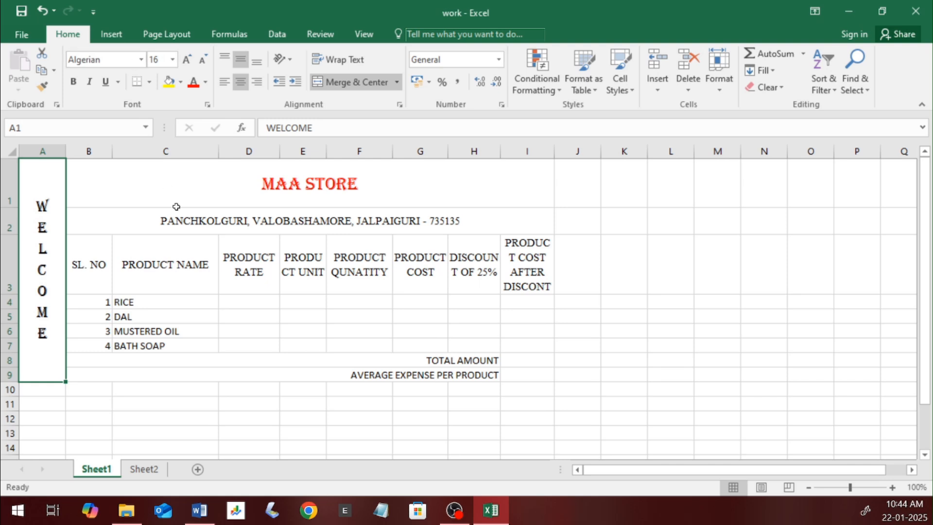
left_click(197, 276)
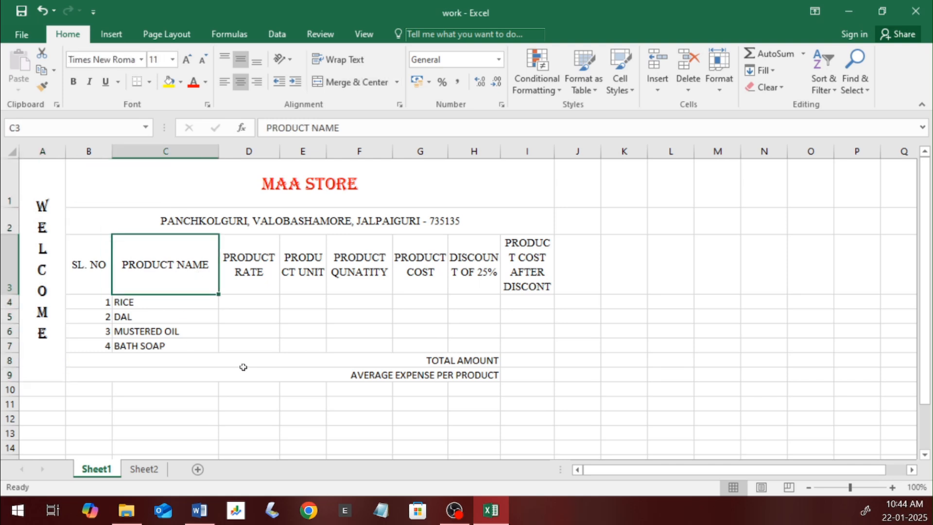
Apply the Times New Roman font to the whole table range B3 to I9
left_click_drag(85, 264, 527, 376)
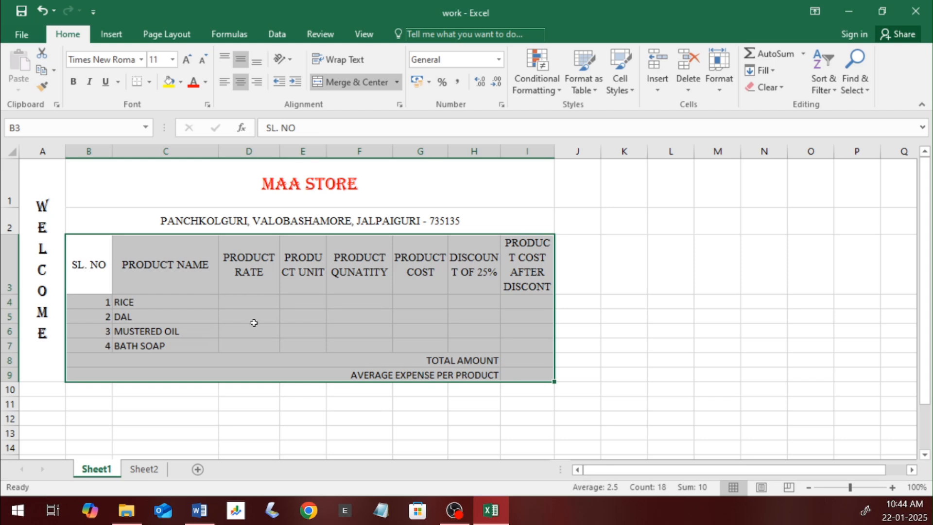
left_click(120, 58)
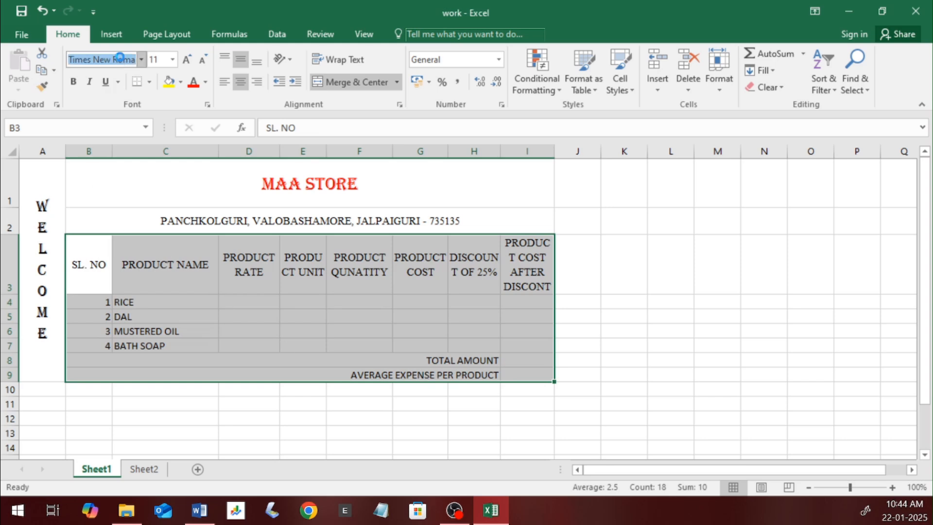
key("Return")
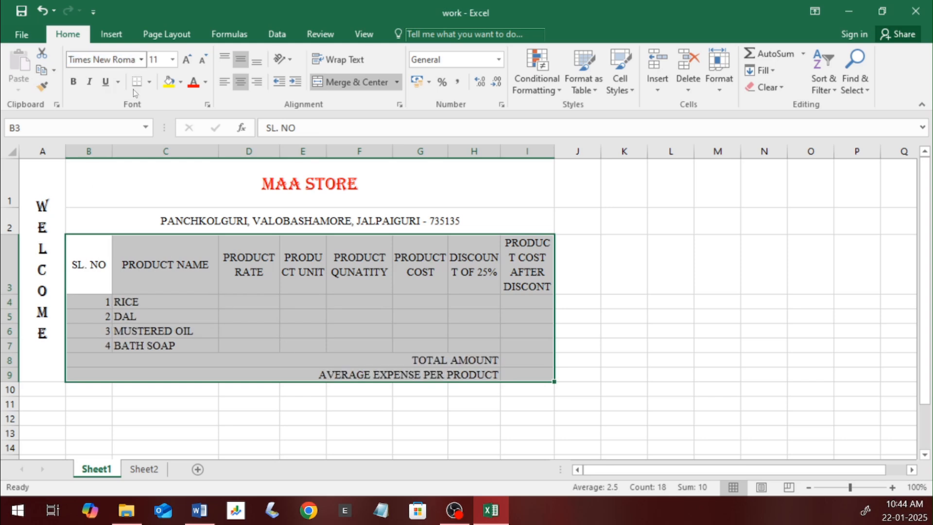
left_click(322, 297)
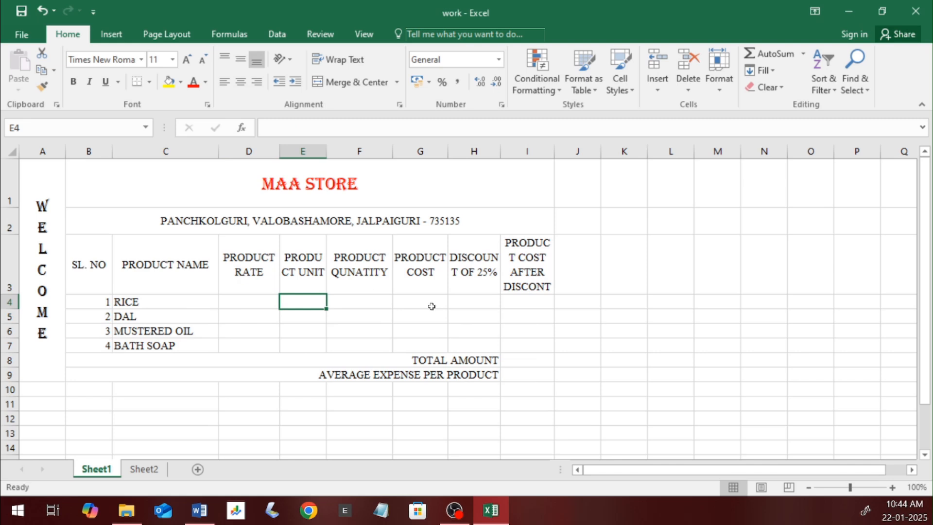
Color the heading text in cells B3 to I3 purple and fill these cells with yellow
left_click_drag(83, 269, 530, 265)
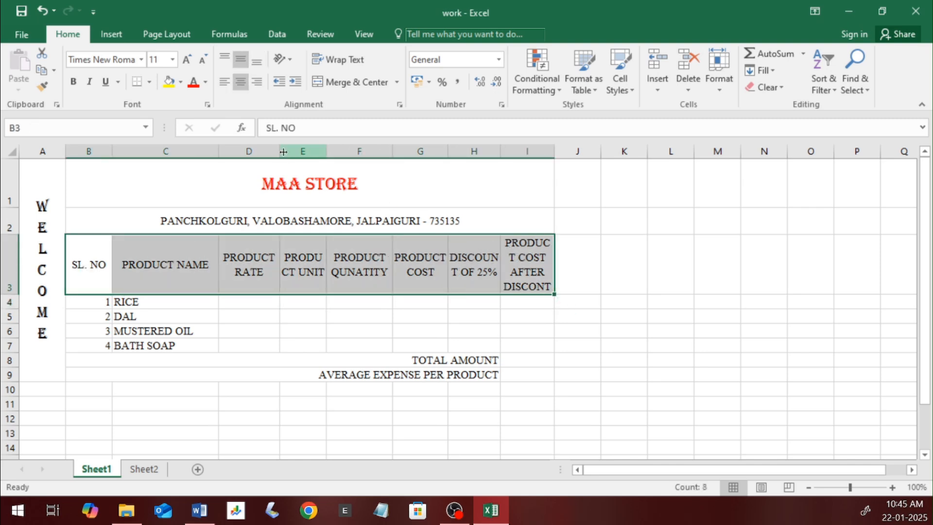
left_click(204, 83)
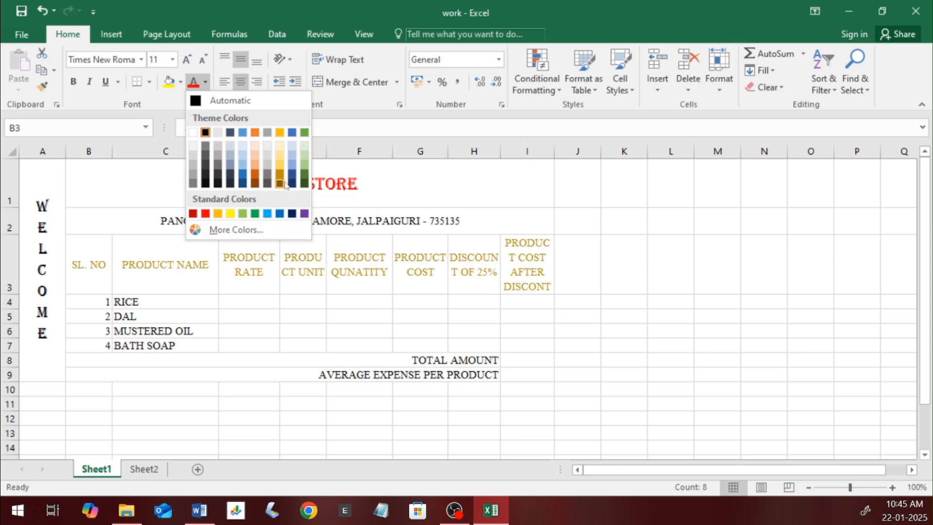
left_click(303, 213)
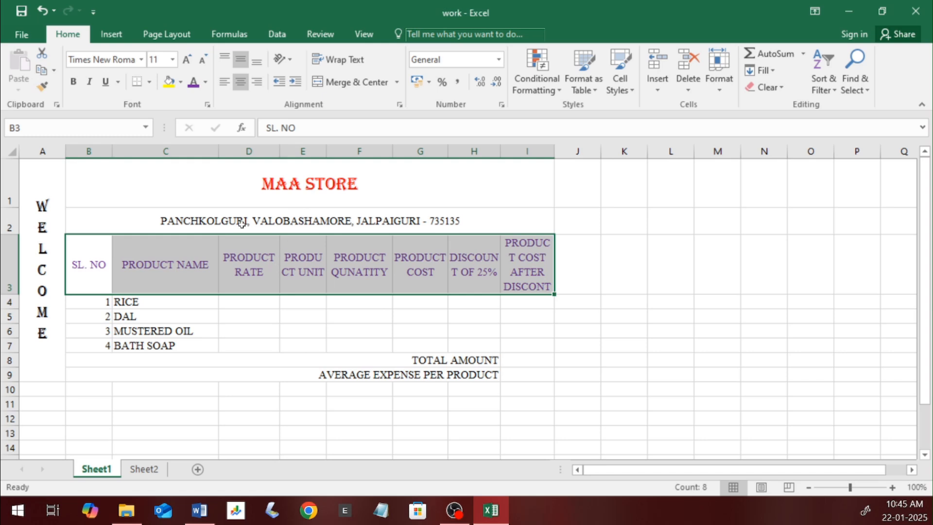
left_click(169, 82)
left_click(204, 268)
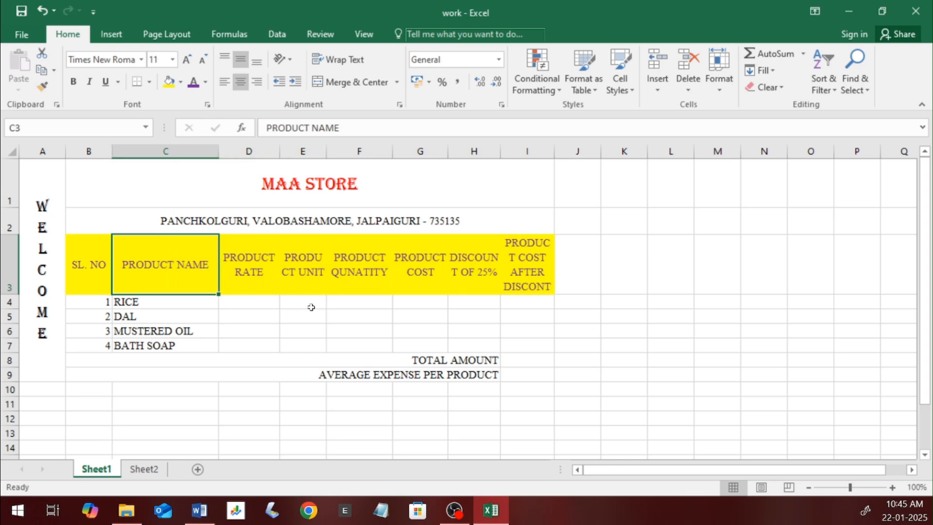
Change the font color of the headings in cells B3 to I3 to the standard light blue
left_click_drag(521, 277, 539, 267)
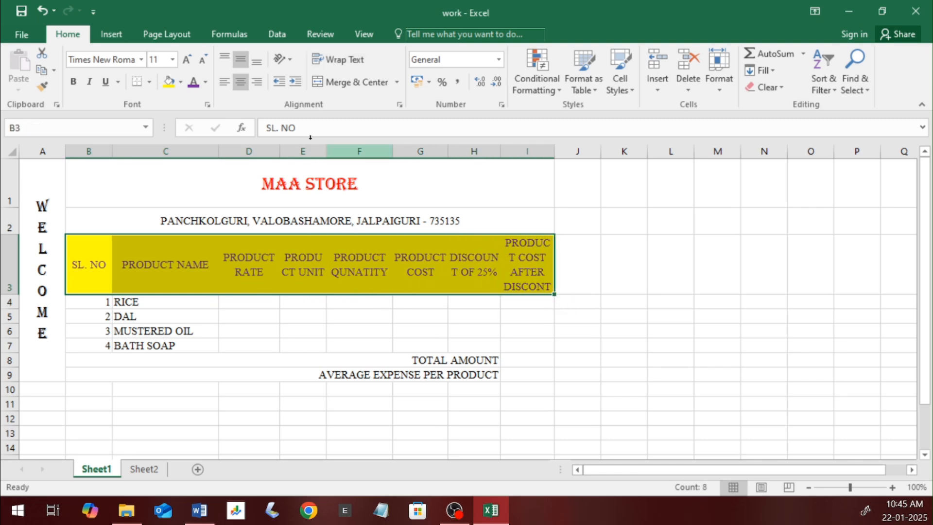
left_click(205, 83)
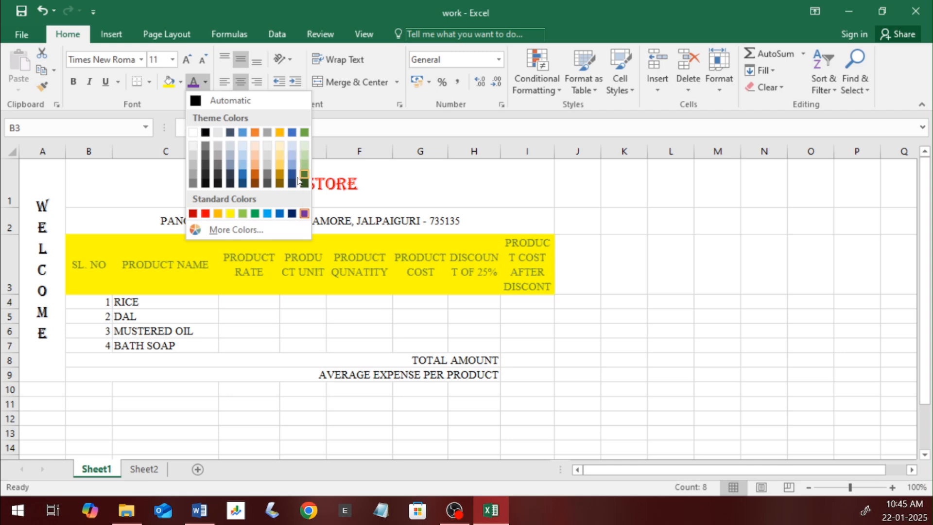
left_click(267, 216)
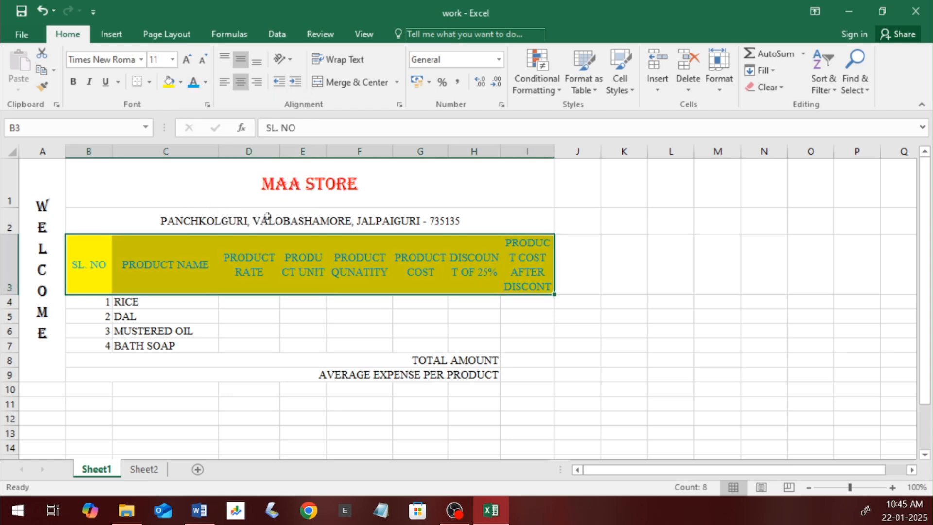
left_click(206, 328)
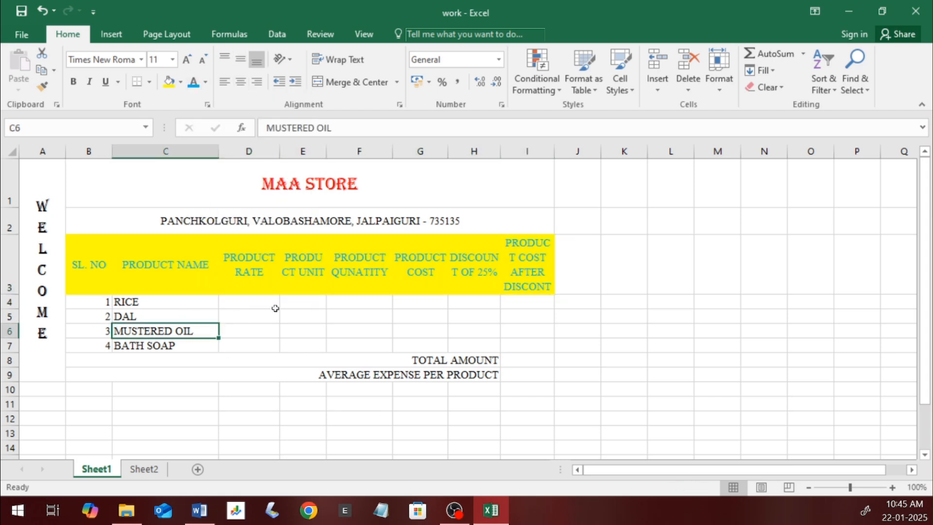
Check the print preview of the sheet and return to the worksheet
left_click(21, 34)
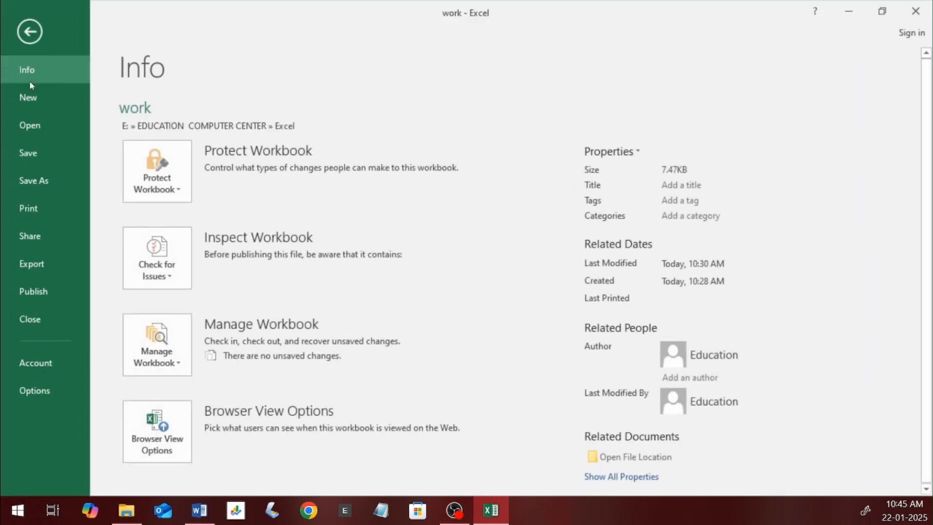
left_click(52, 202)
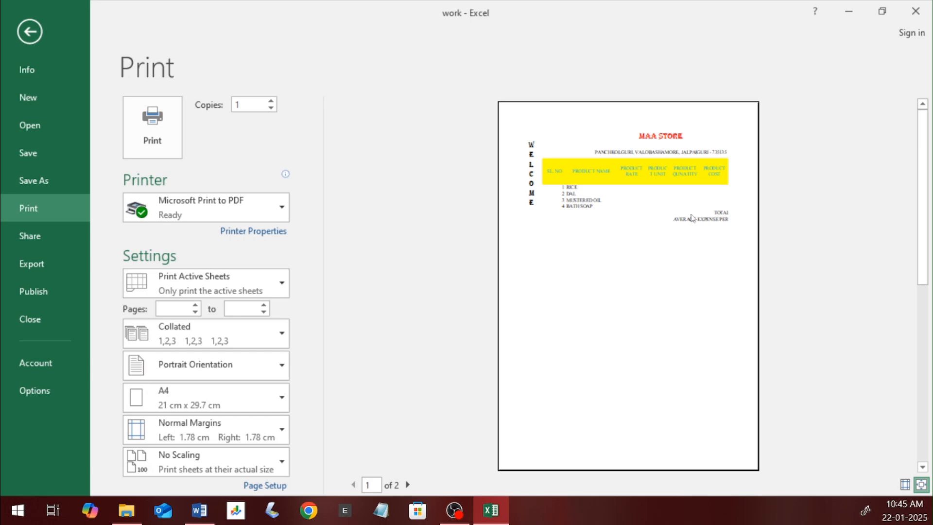
left_click(30, 32)
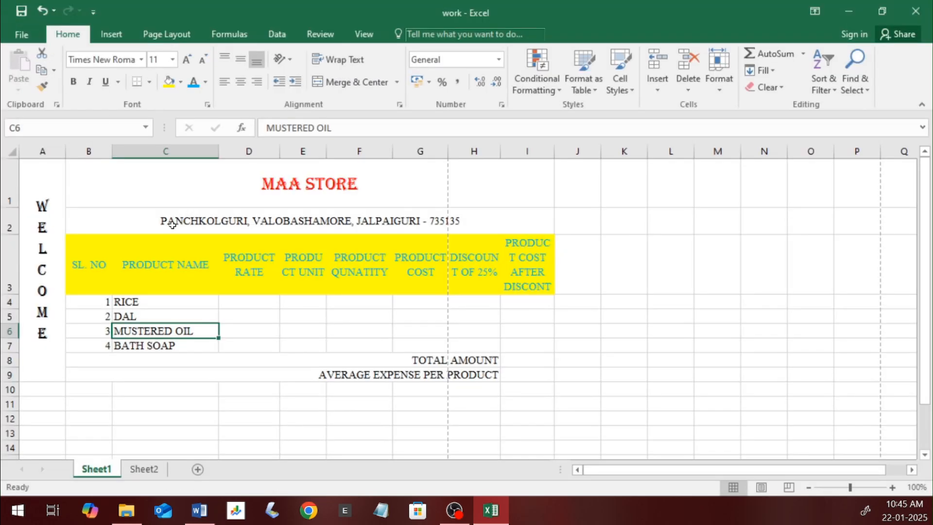
left_click(576, 281)
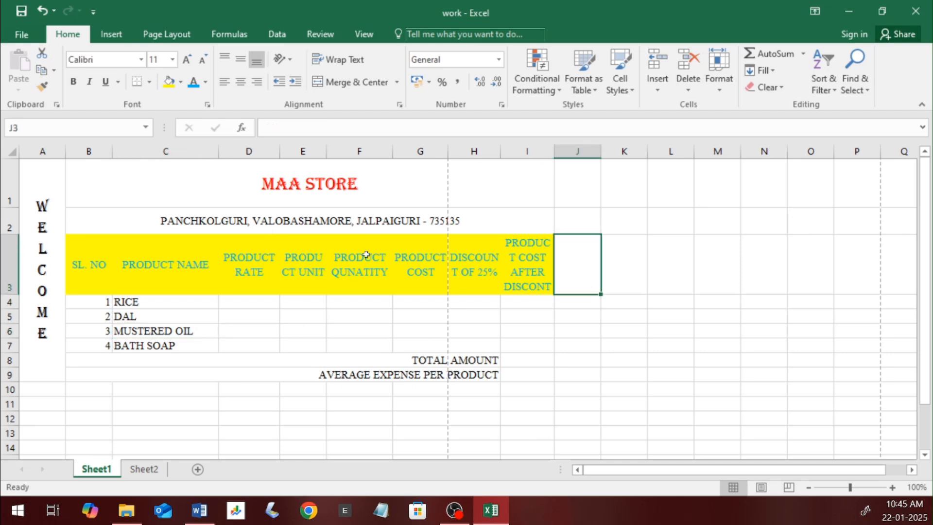
Turn the worksheet gridlines off to view the table without them, and turn them back on
left_click(364, 34)
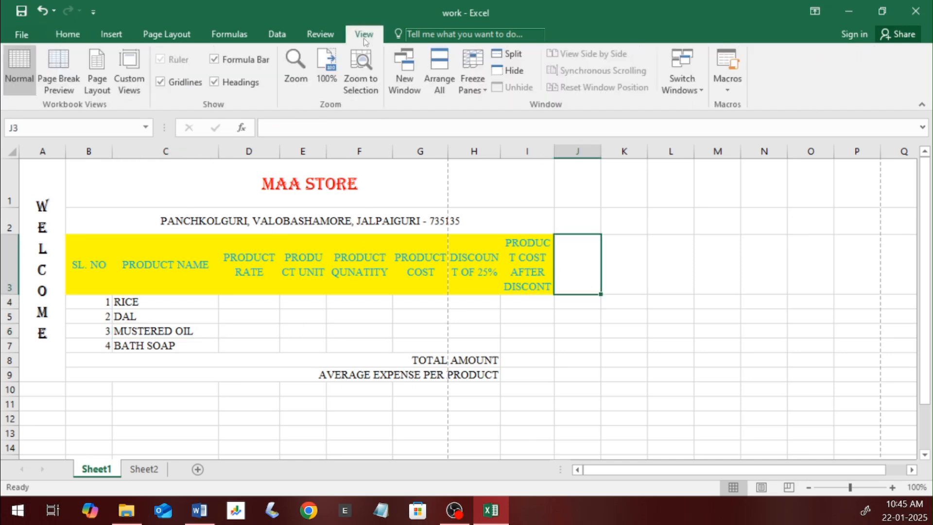
left_click(161, 83)
left_click(530, 337)
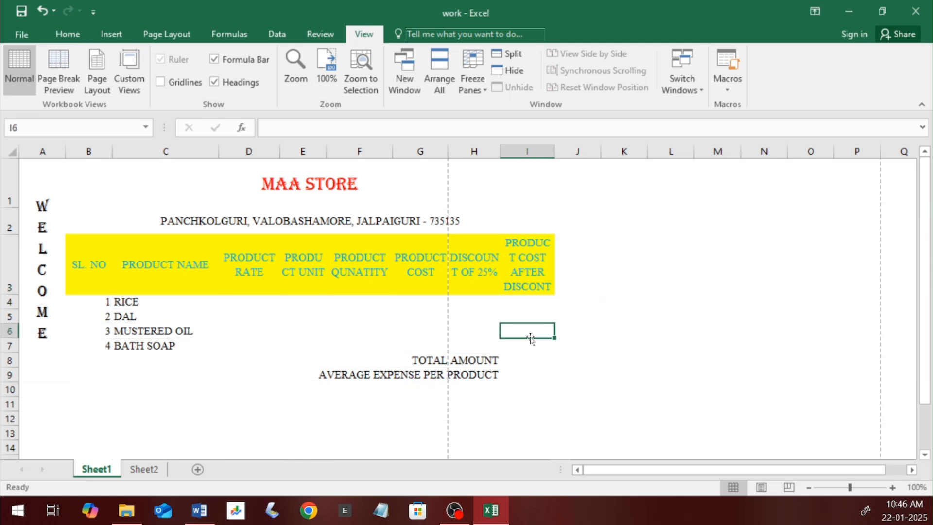
left_click(170, 86)
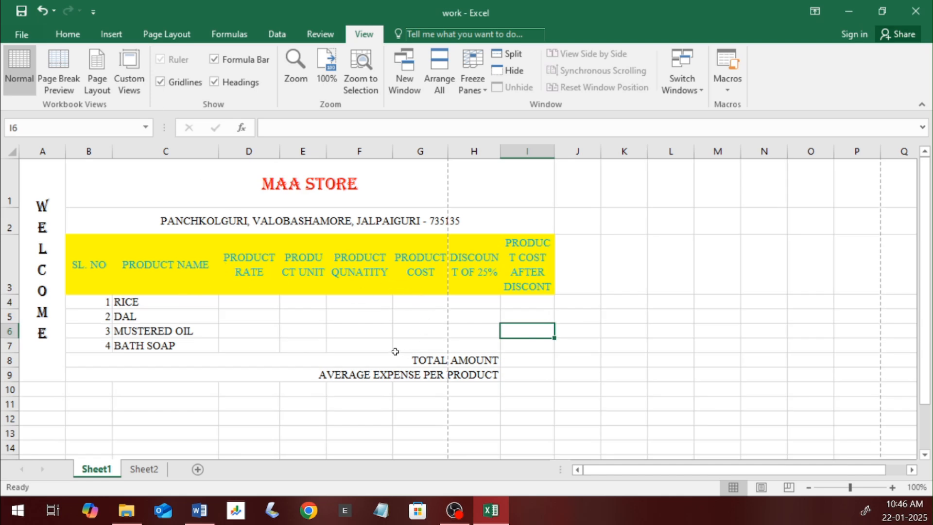
Apply All Borders to the complete table from A1 to I9
left_click(83, 32)
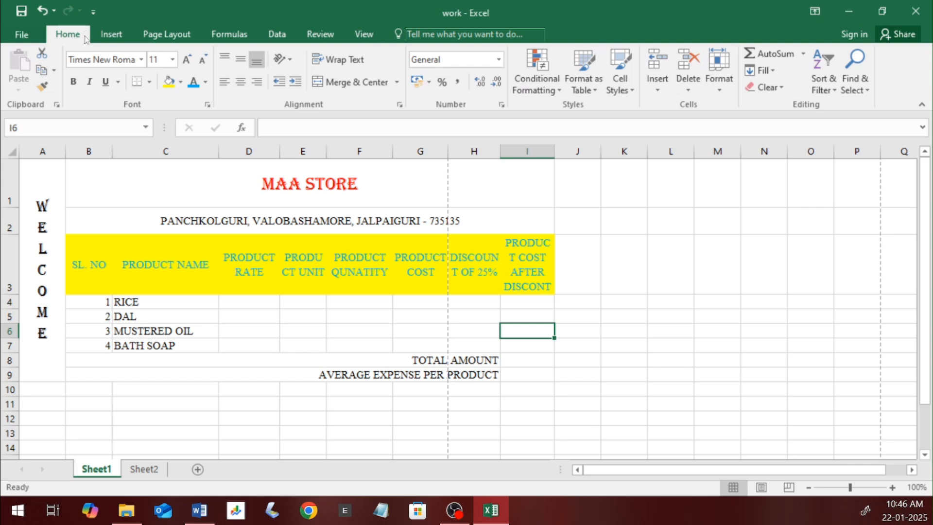
left_click_drag(41, 192, 394, 276)
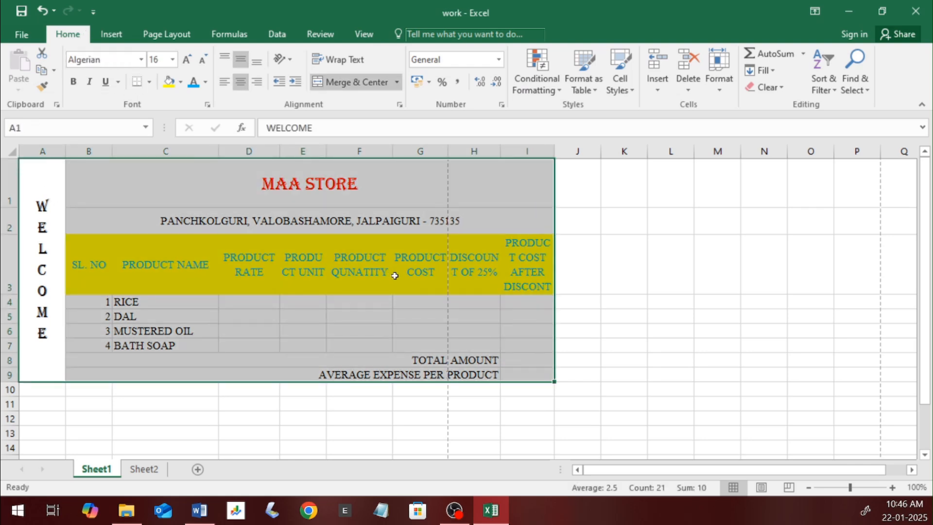
left_click(149, 83)
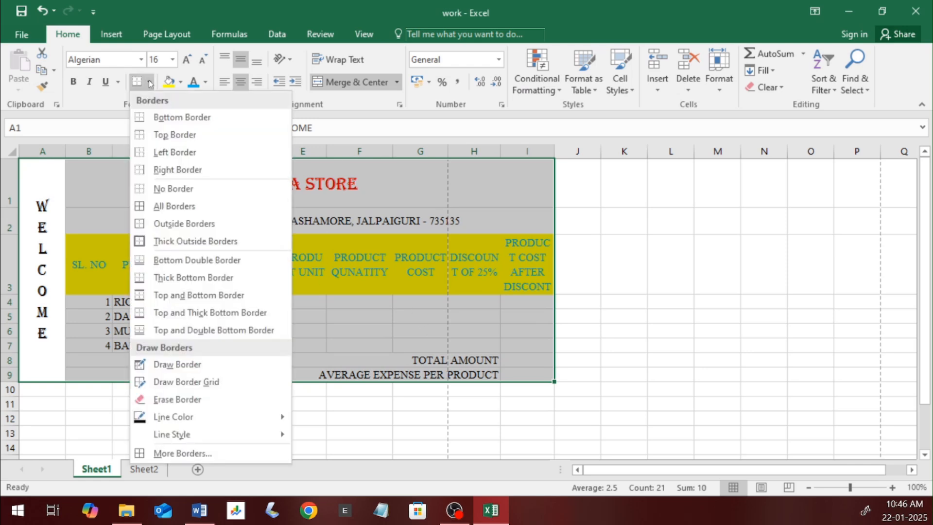
left_click(162, 205)
left_click(227, 317)
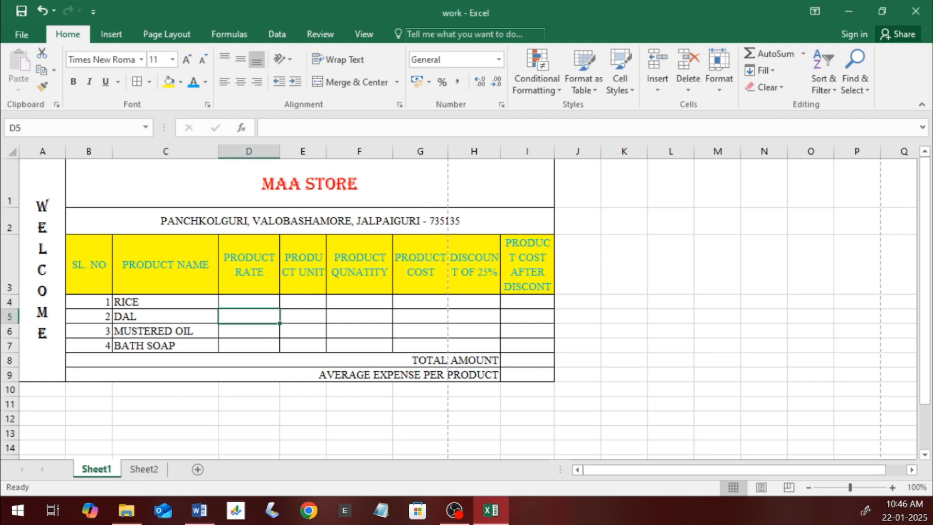
key("alt+Tab")
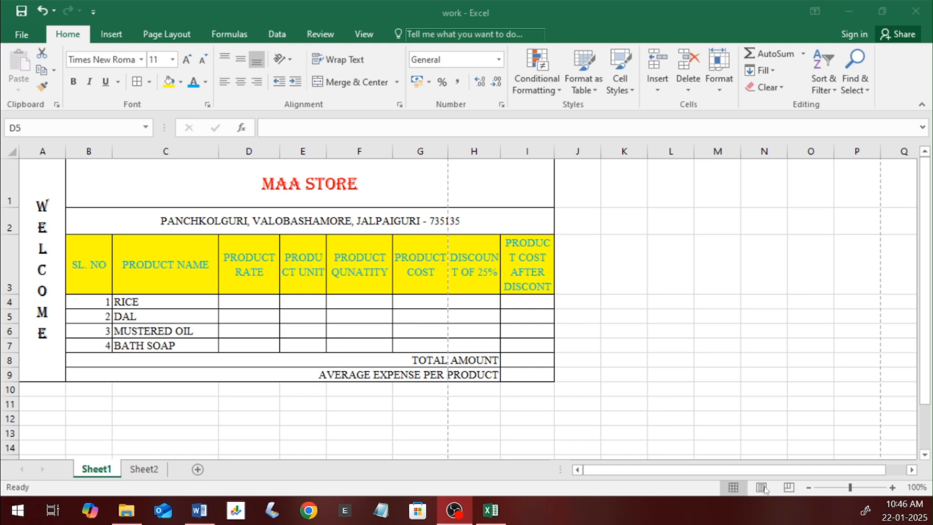
key("alt+Tab")
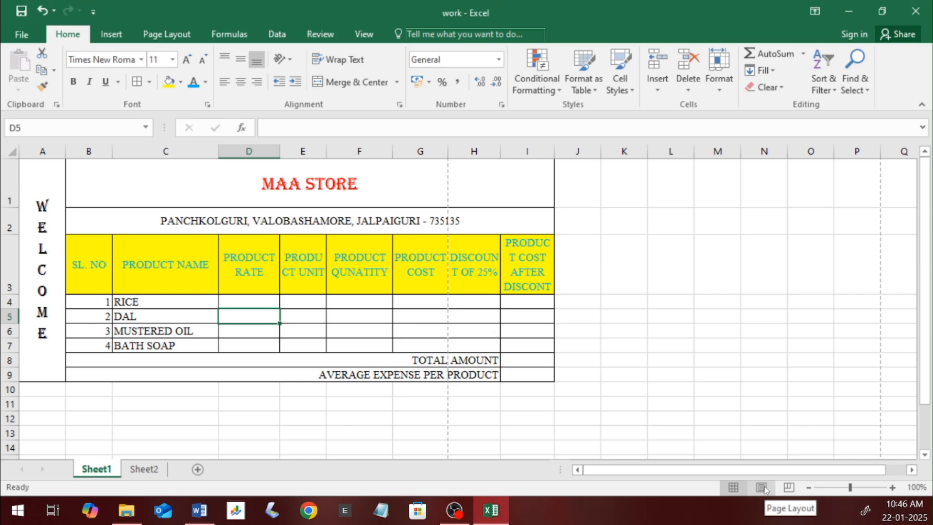
Switch the sheet to Page Layout view and check how the table fits on the printed pages
left_click(761, 487)
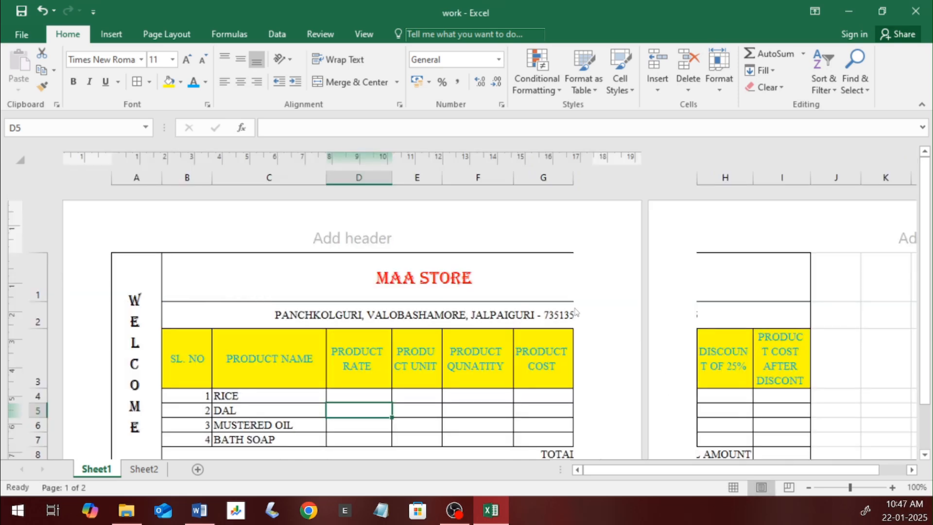
scroll(727, 278, "down", 5)
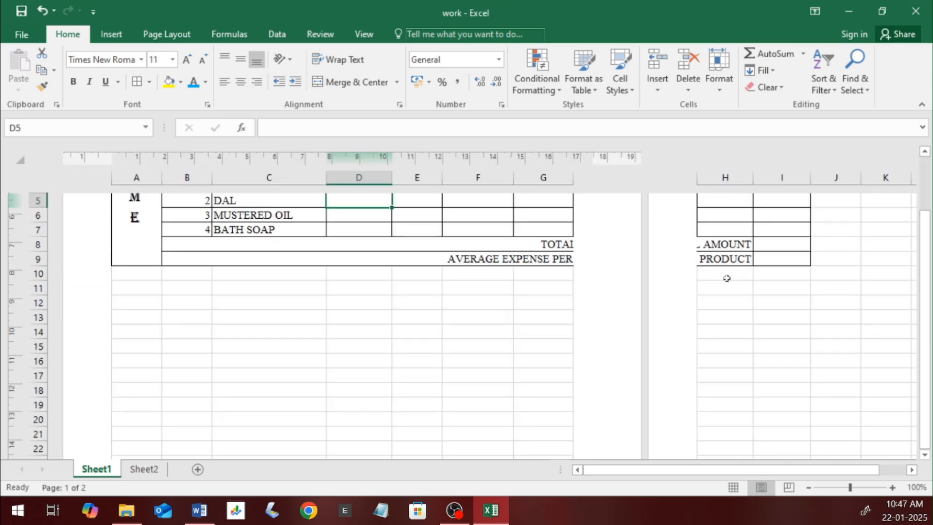
scroll(727, 278, "up", 5)
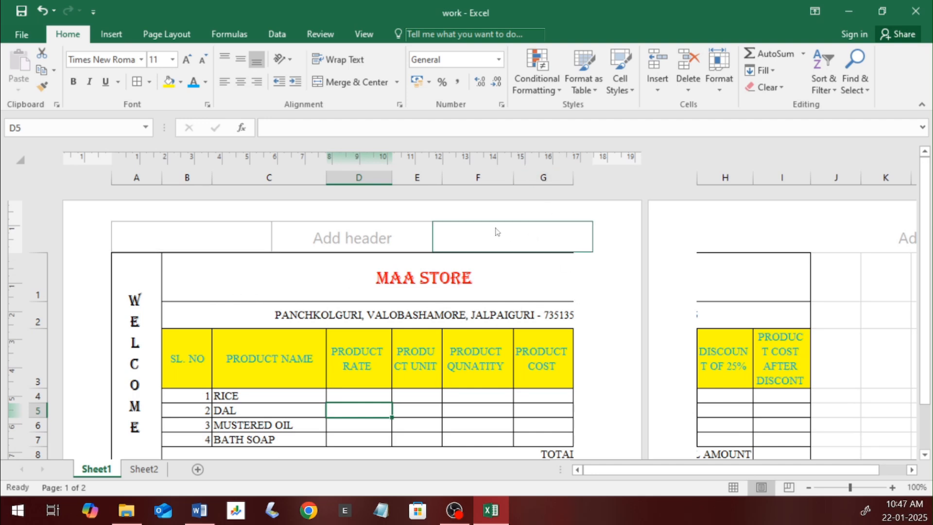
scroll(527, 289, "down", 3)
scroll(528, 289, "up", 3)
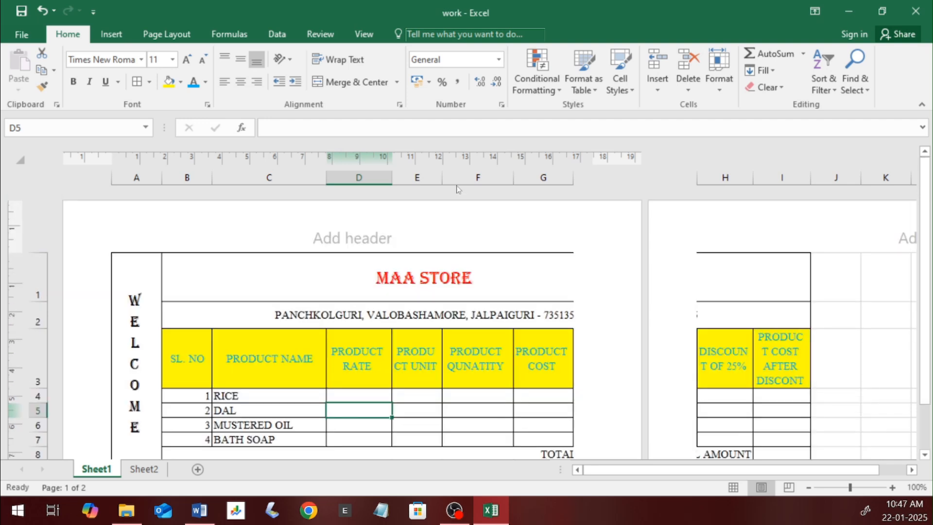
Set the page orientation to Landscape and check the table's fit on the page
left_click(169, 33)
left_click(154, 72)
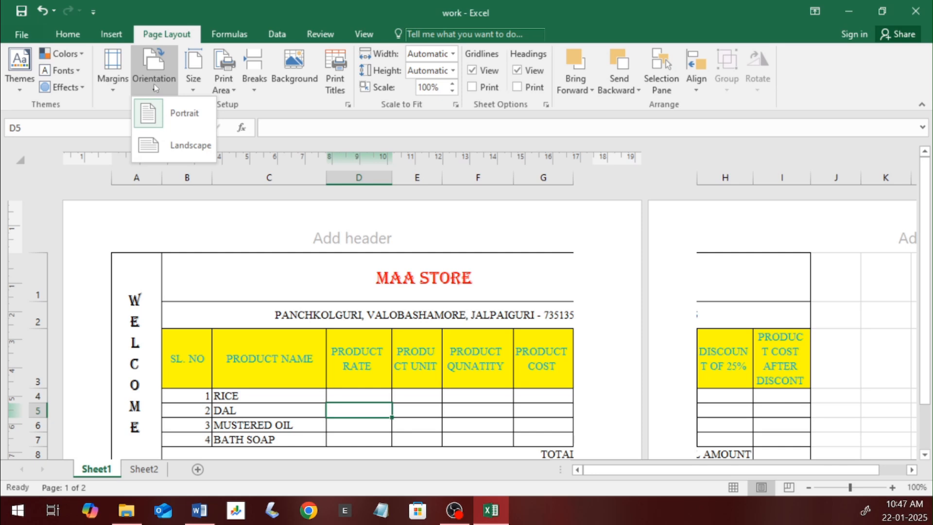
left_click(185, 145)
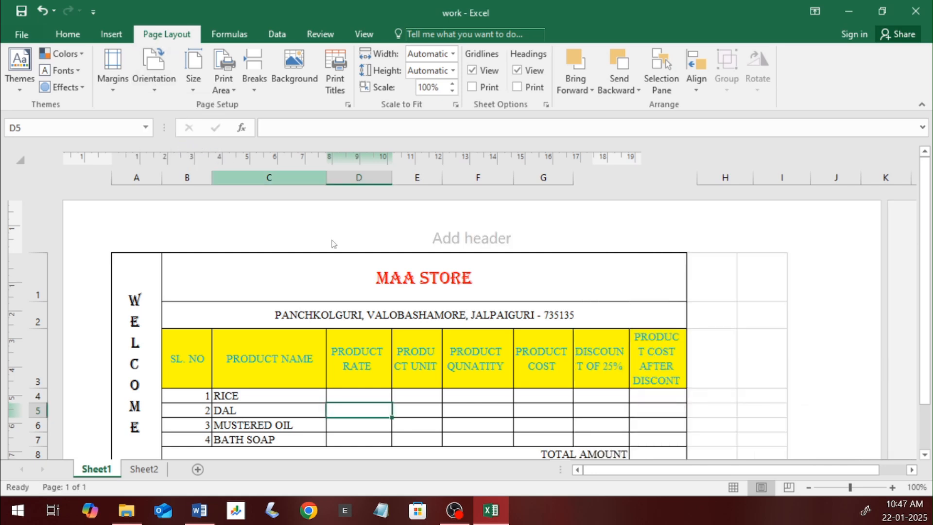
scroll(533, 287, "down", 2)
scroll(532, 287, "up", 2)
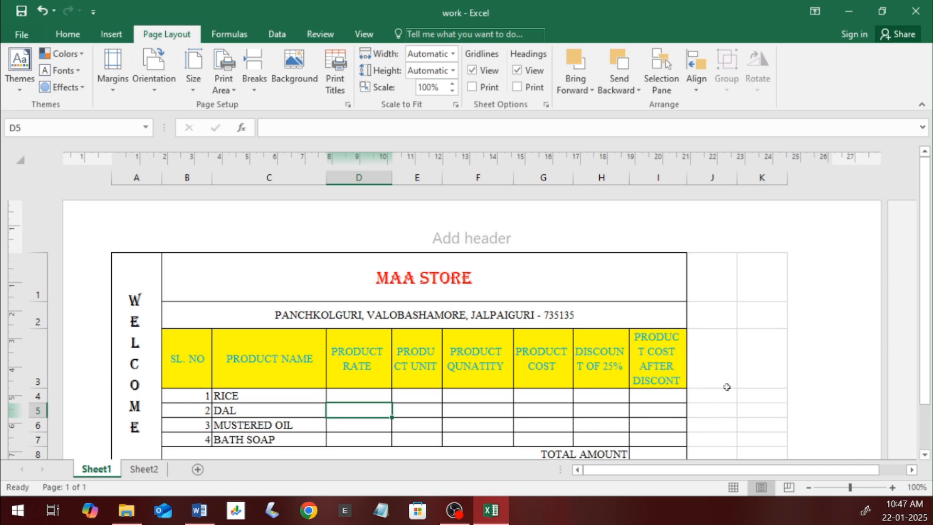
Switch the sheet from Page Layout view back to Normal view
scroll(426, 308, "down", 2)
scroll(426, 308, "up", 2)
left_click(734, 487)
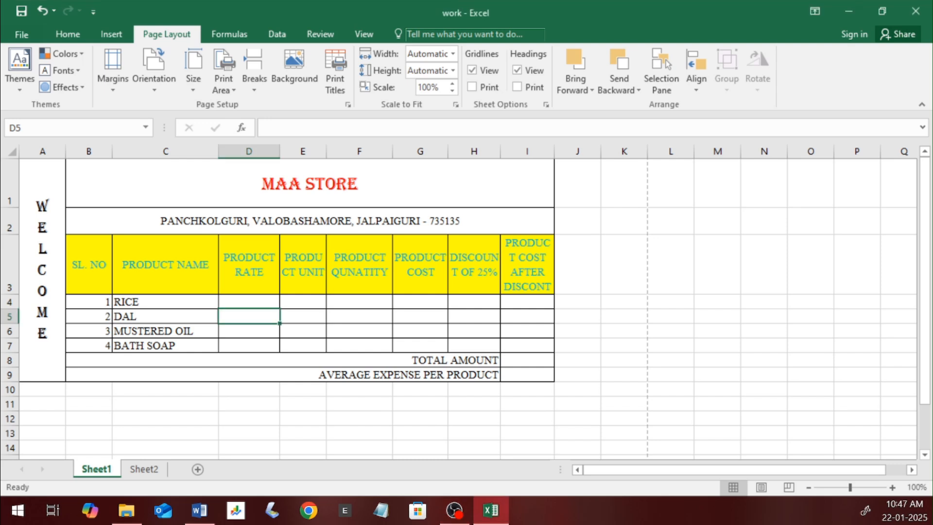
key("alt+Tab")
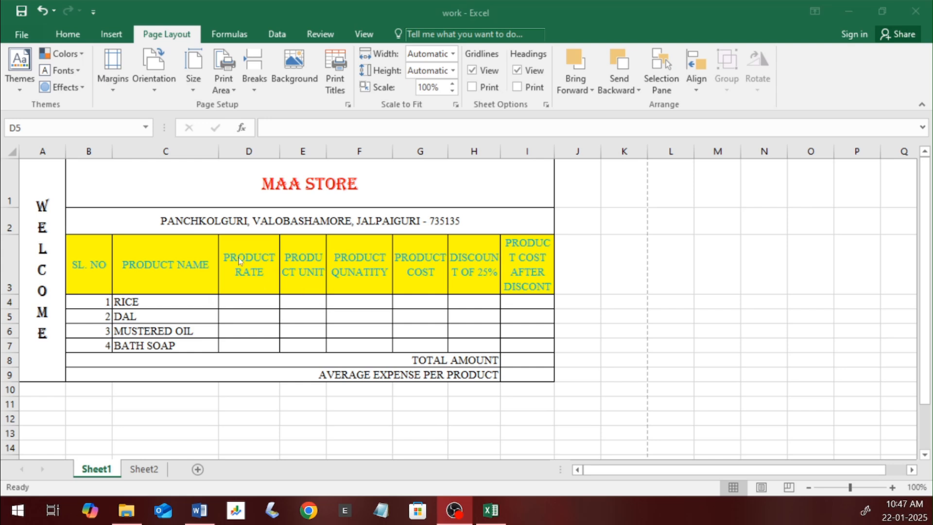
key("alt+Tab")
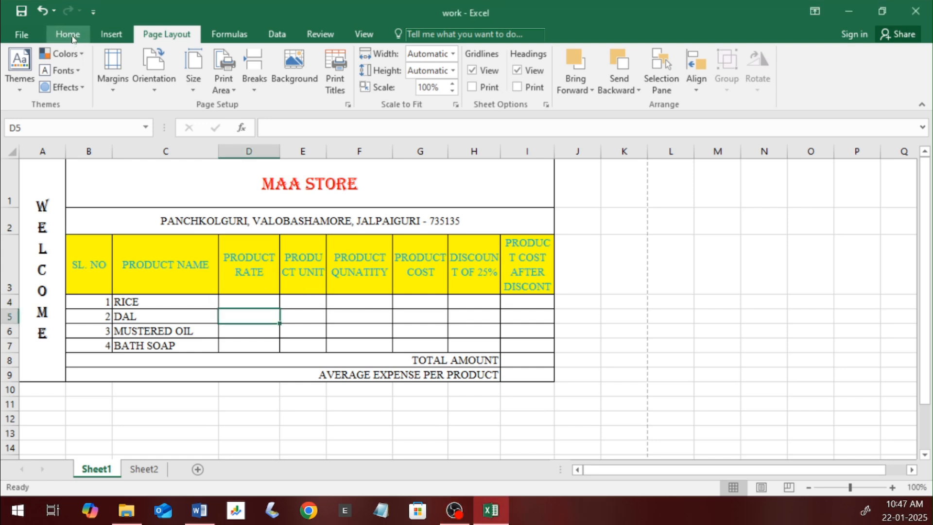
Make the column headings in B3:I3 bold
left_click(68, 34)
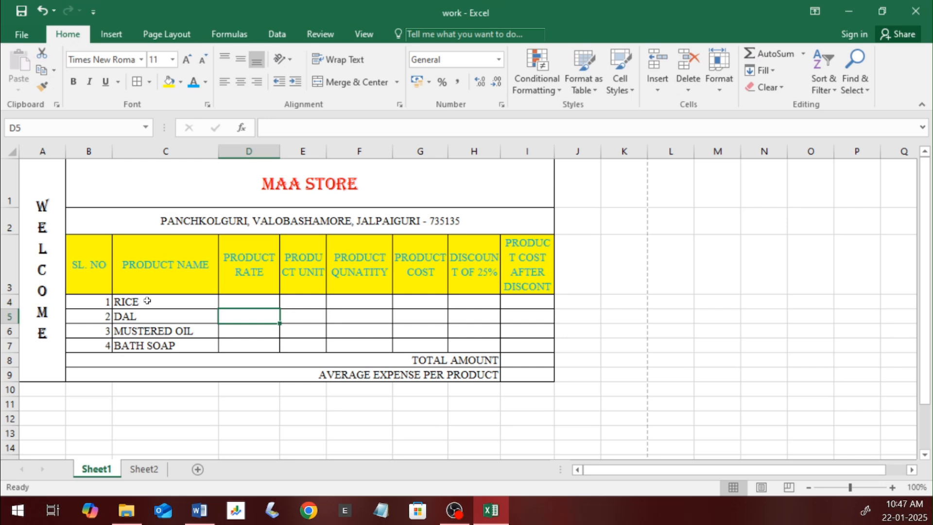
left_click_drag(89, 264, 527, 265)
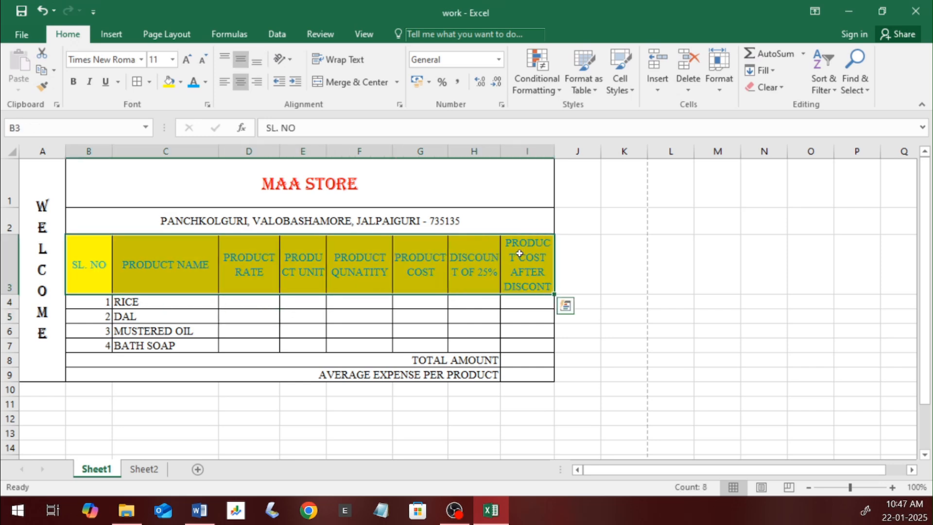
left_click(74, 81)
left_click(263, 270)
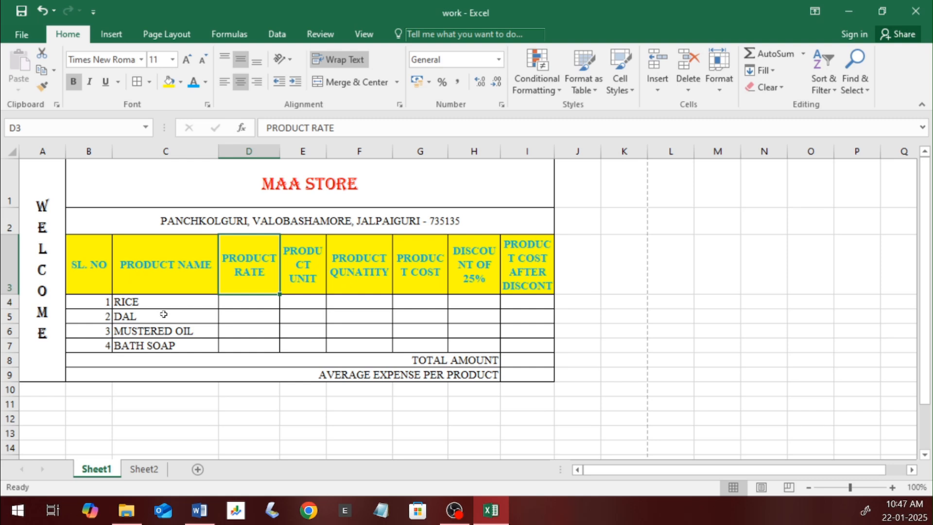
Add a full stop to the serial number heading in B3 so it reads "SL. NO."
left_click(154, 276)
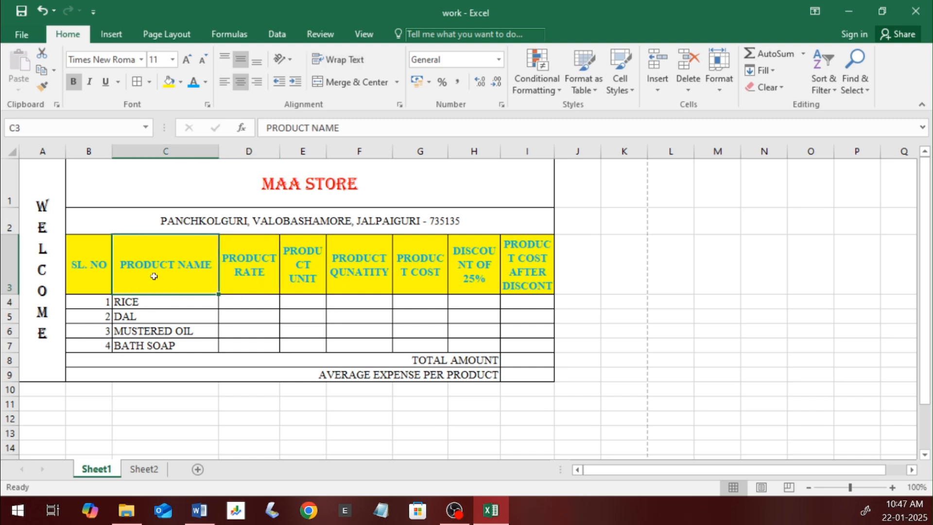
left_click(102, 266)
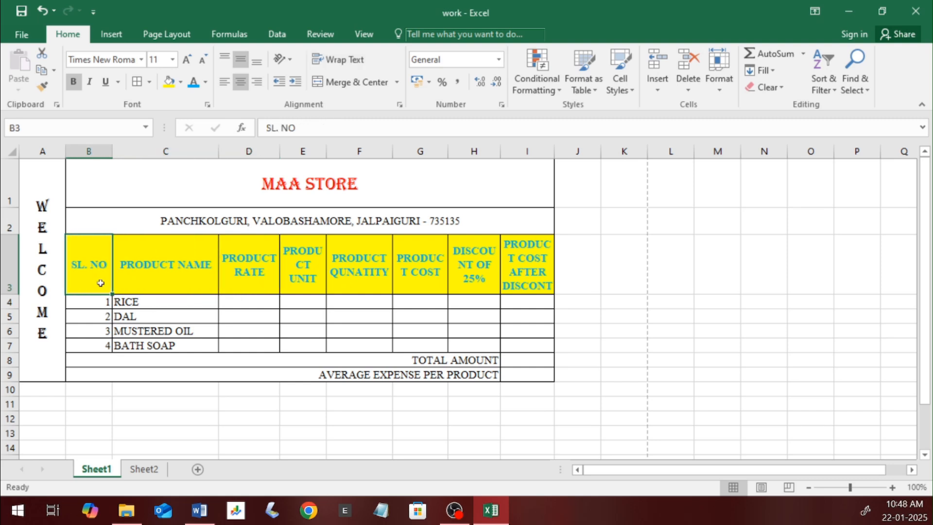
double_click(100, 265)
double_click(100, 265)
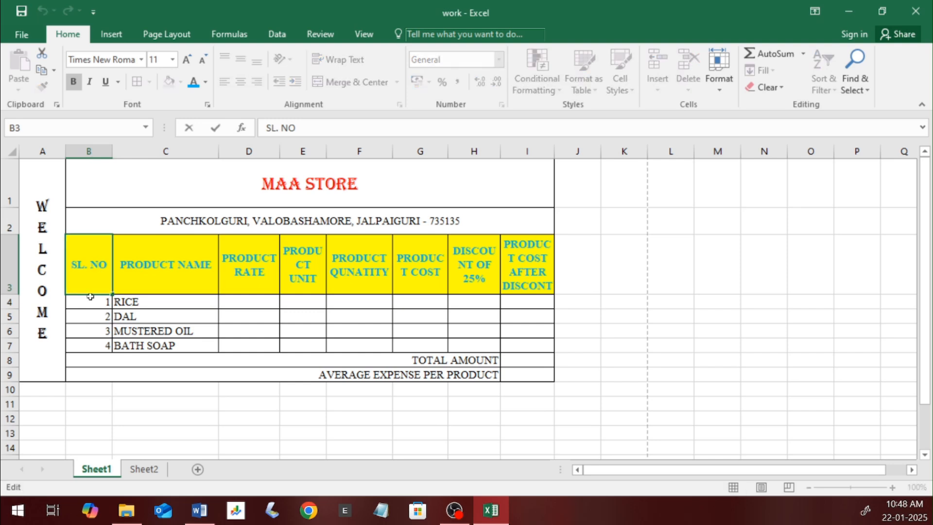
type(".")
key("Return")
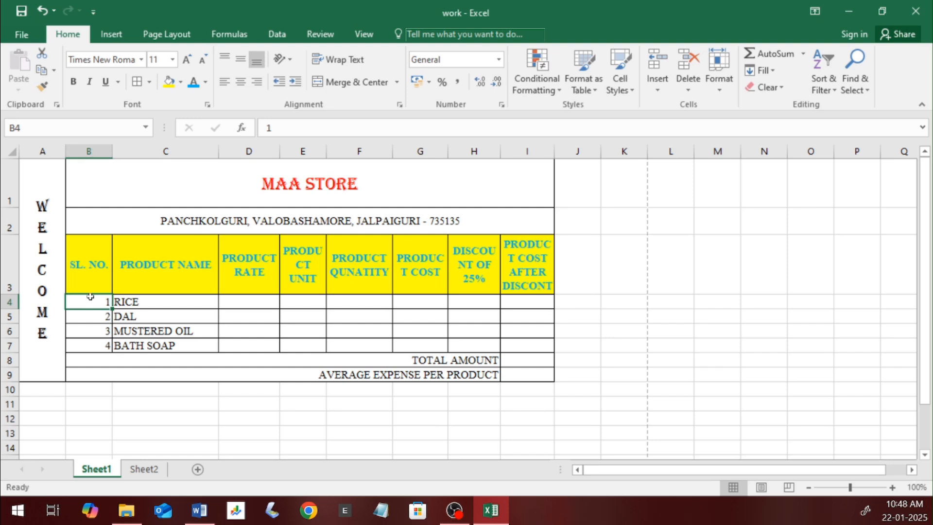
Enter the product rates 45, 120, 175 and 35 for rice, dal, mustered oil and bath soap in D4:D7
left_click(263, 301)
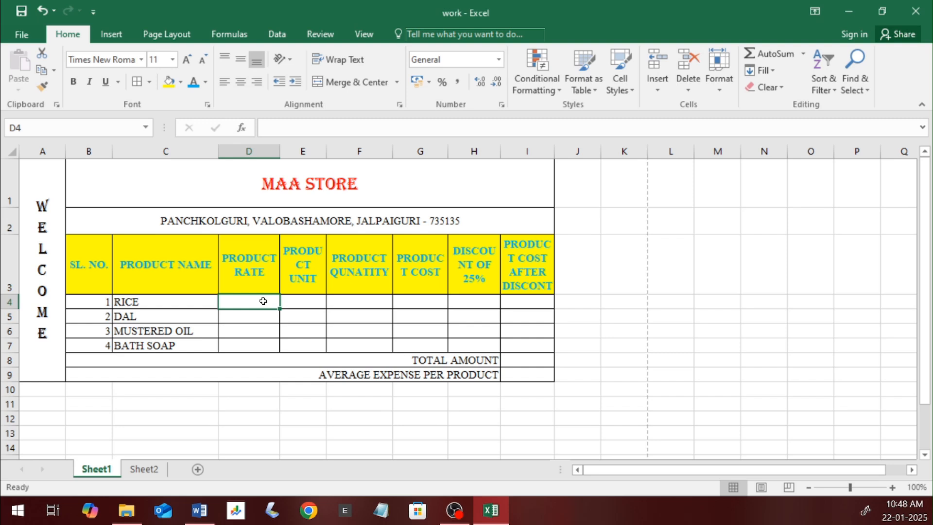
type("45")
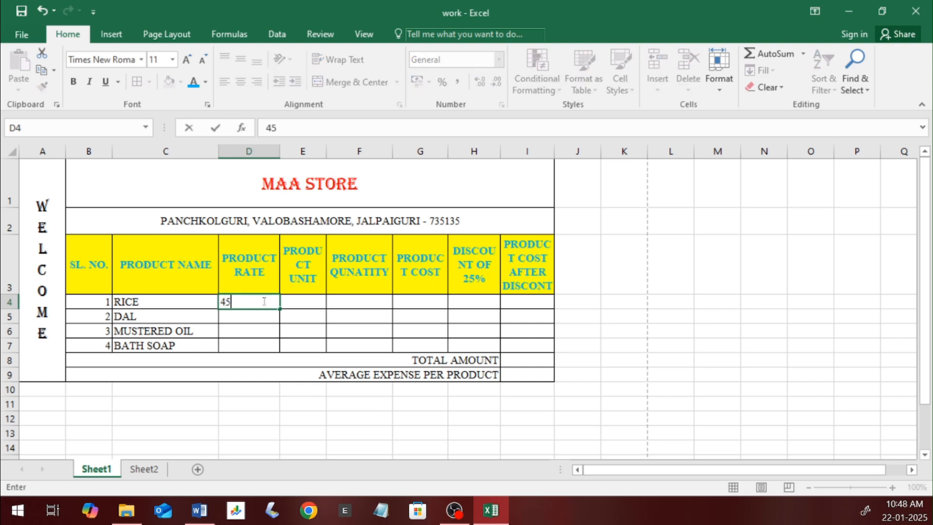
key("Return")
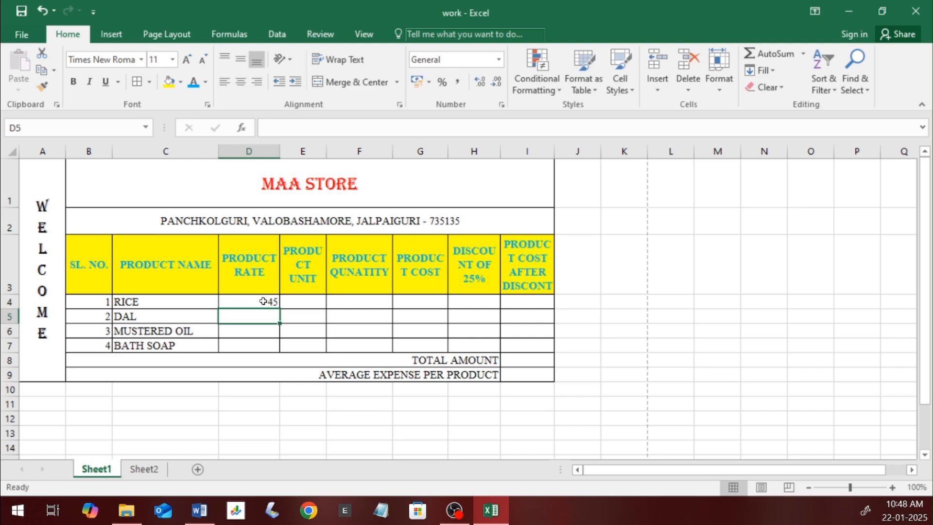
type("1")
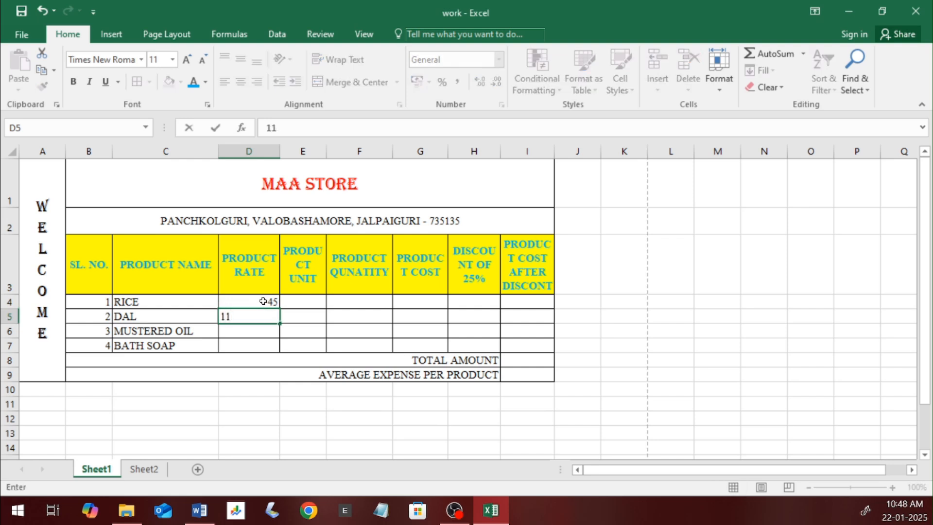
type("20")
key("Return")
type("175")
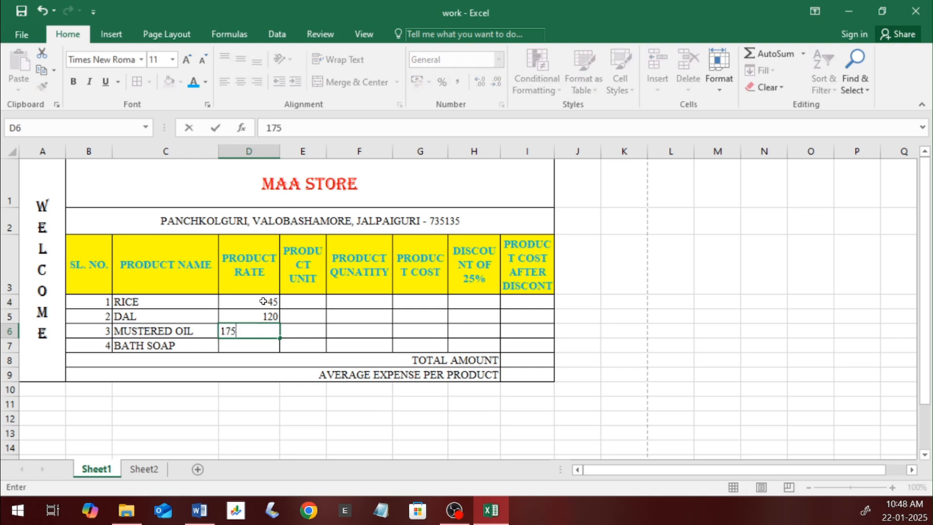
key("Return")
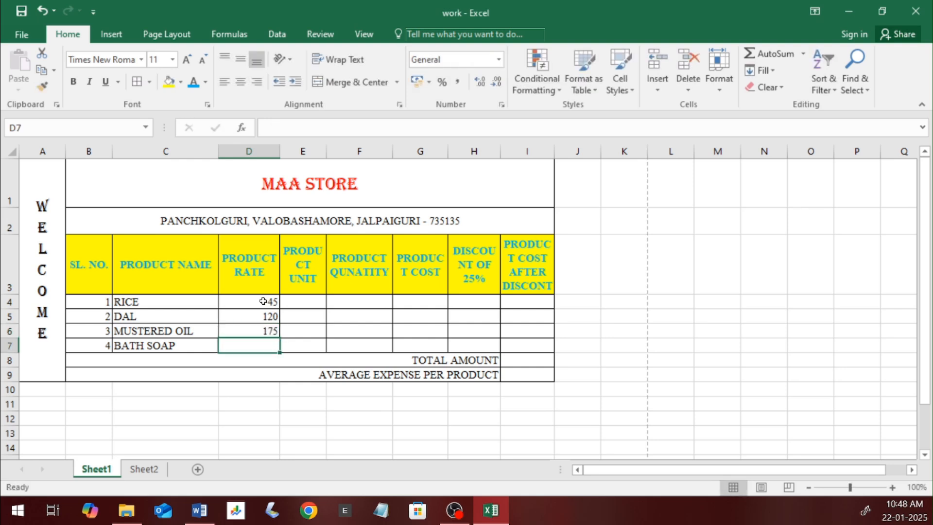
type("35")
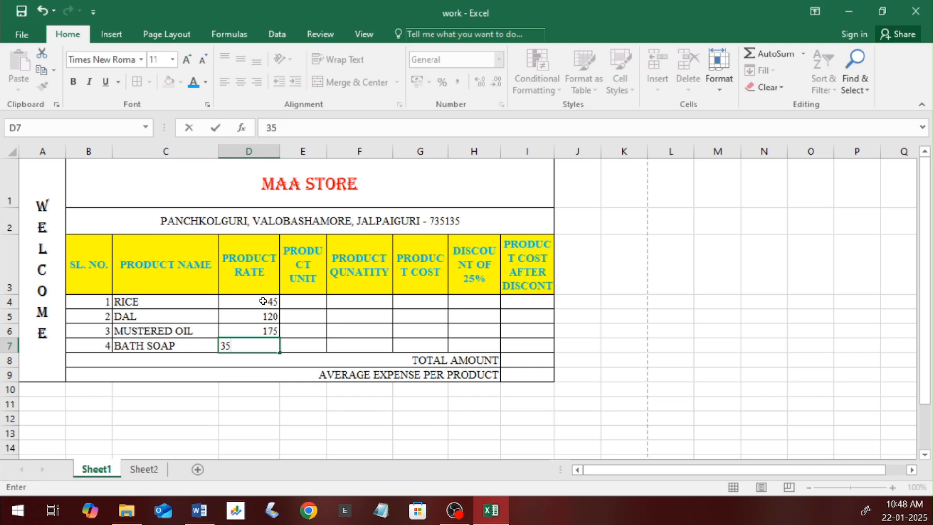
key("ctrl+Return")
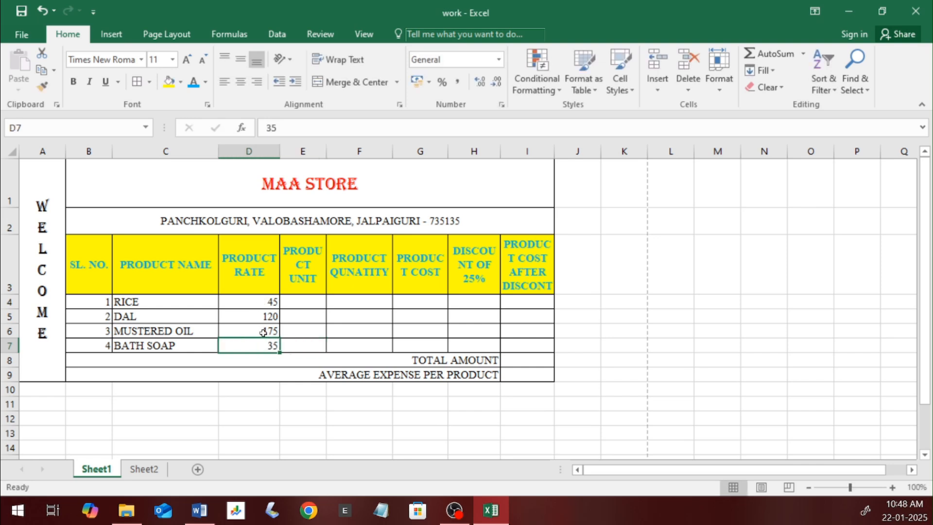
Apply the Currency number format to the product rates in D4:D7
left_click(162, 304)
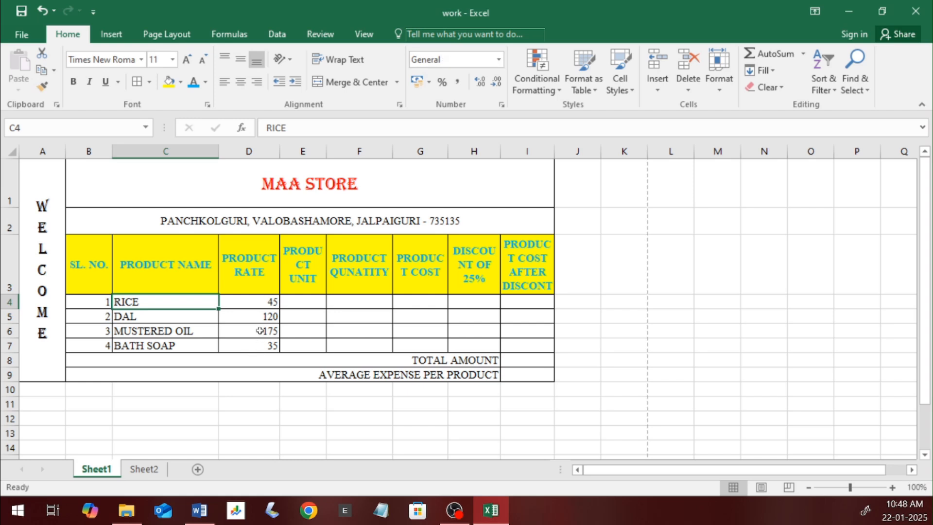
left_click_drag(263, 302, 261, 342)
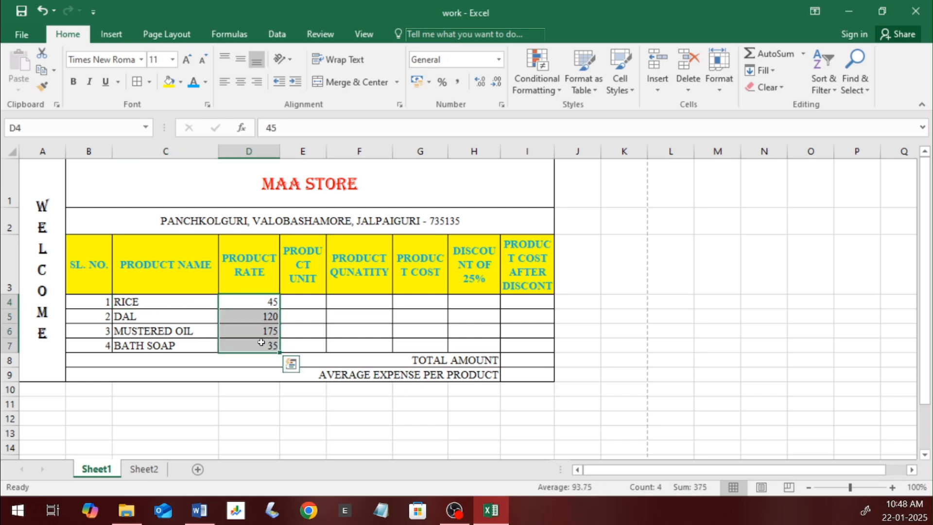
left_click(499, 60)
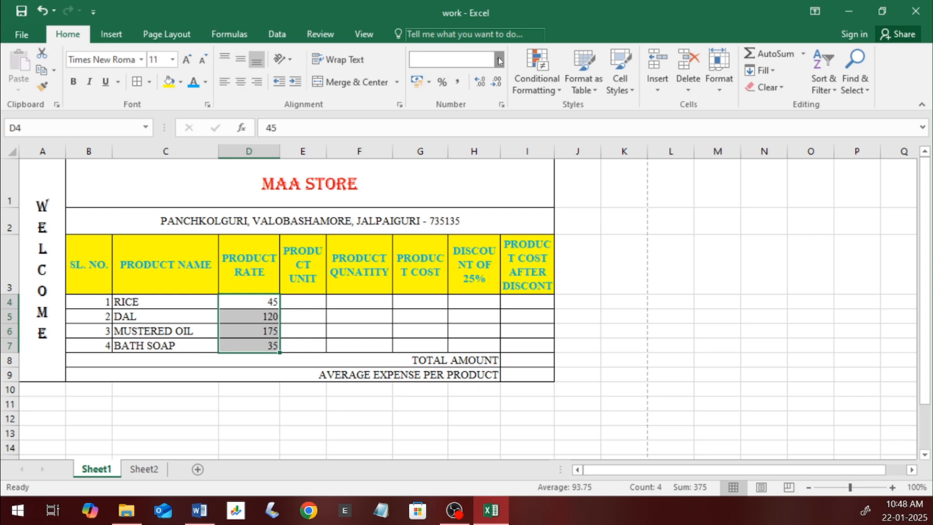
left_click(499, 60)
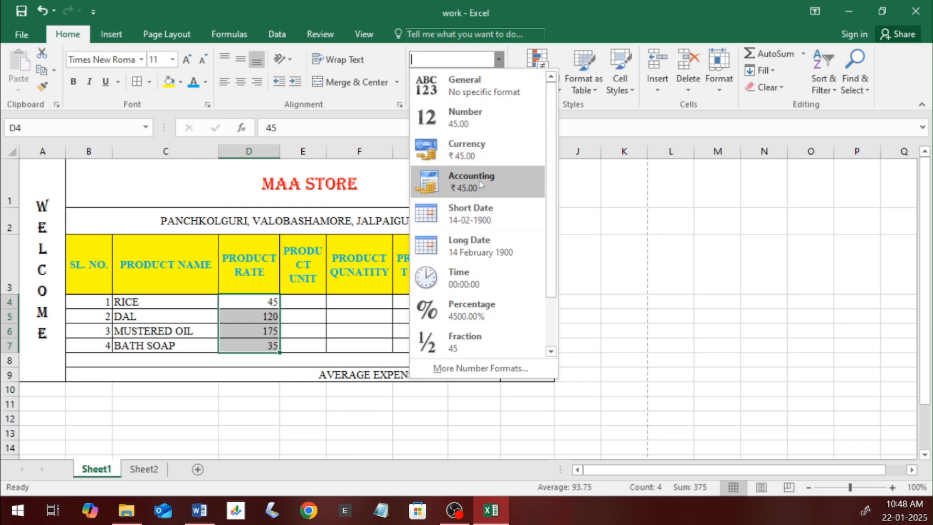
left_click(483, 155)
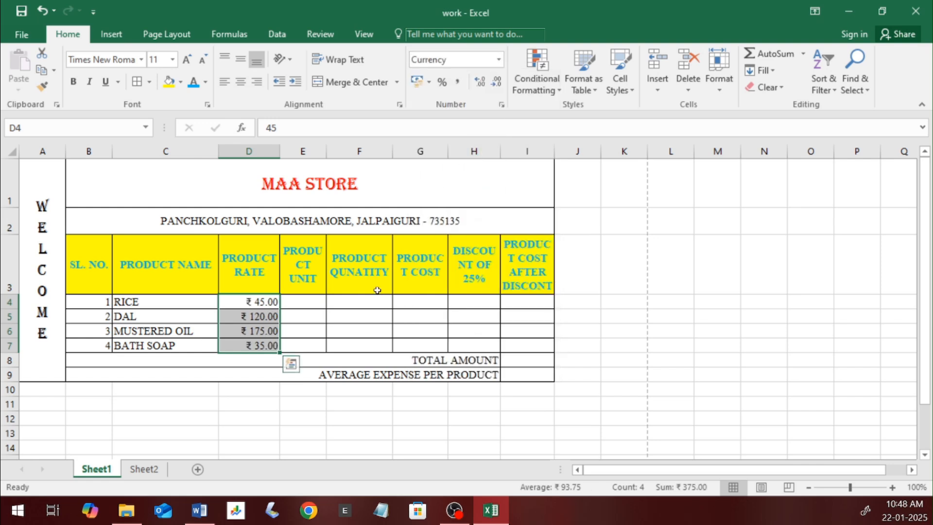
Widen column E to fit its PRODUCT UNIT heading and enter the units KG, KG, LTR and PCS in E4:E7
left_click(300, 302)
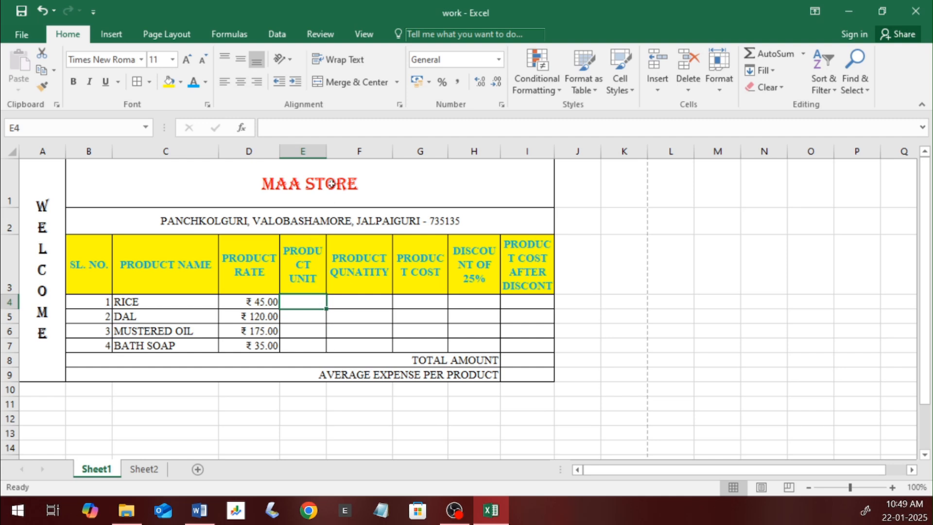
left_click_drag(327, 148, 339, 148)
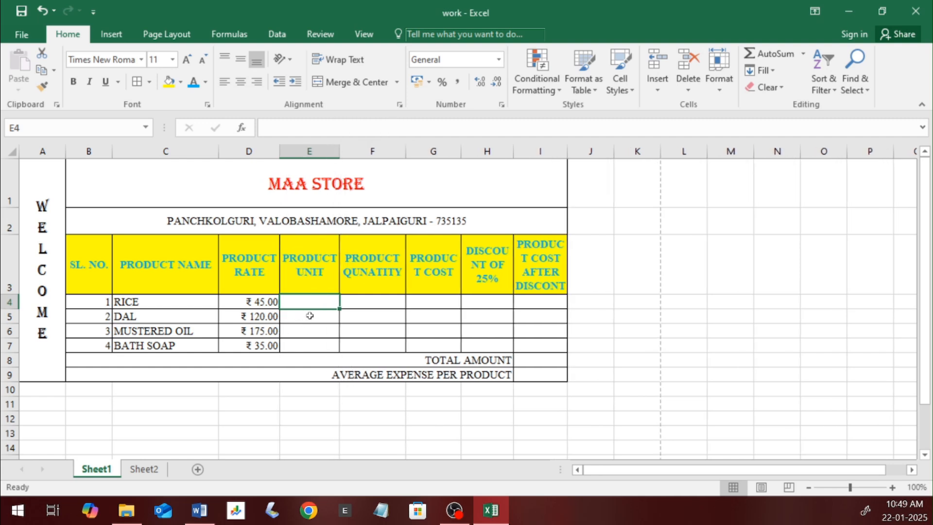
type("KG")
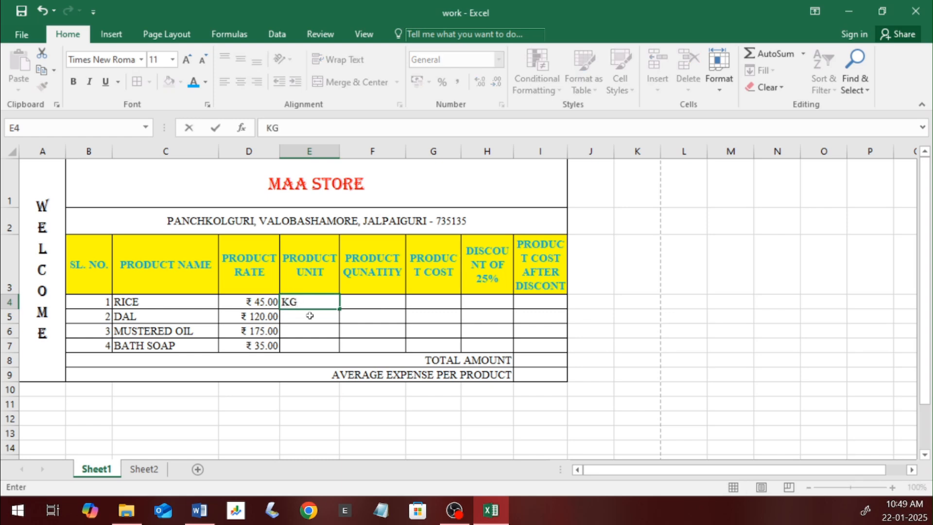
key("Return")
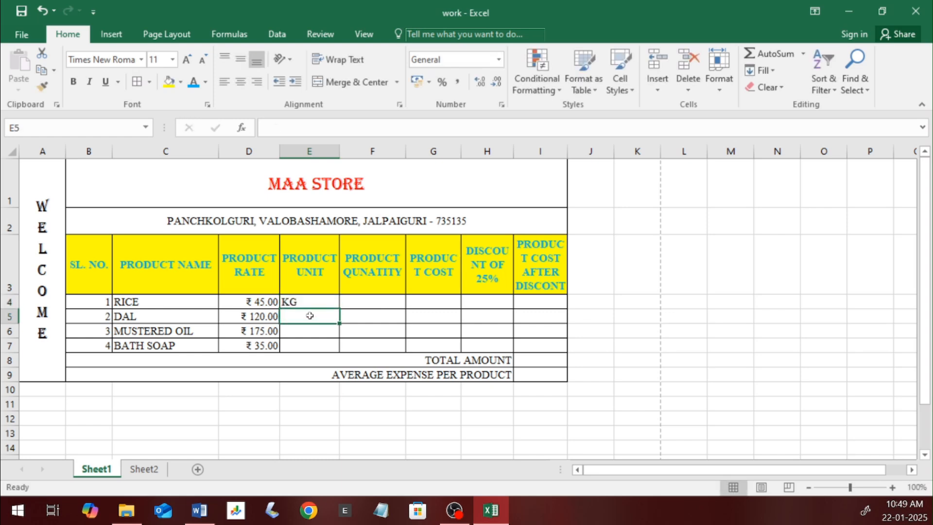
type("KG")
key("Return")
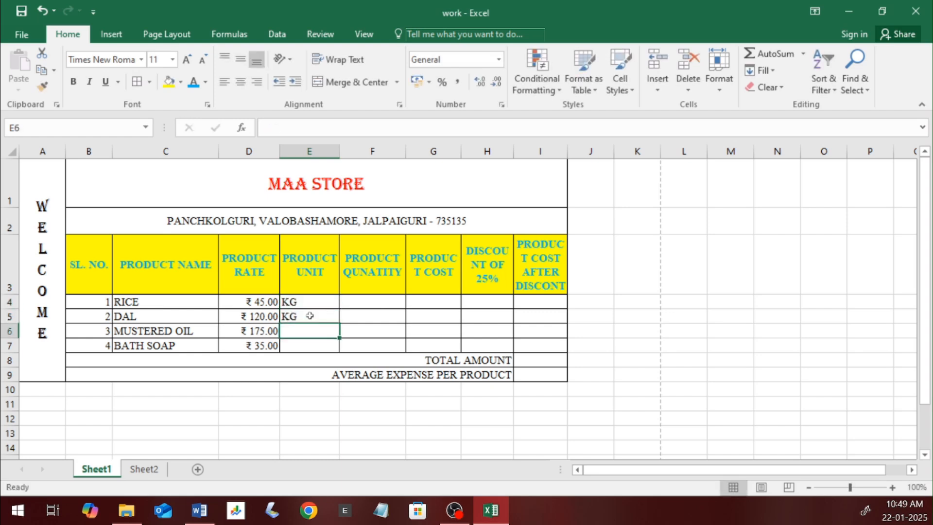
type("LTR")
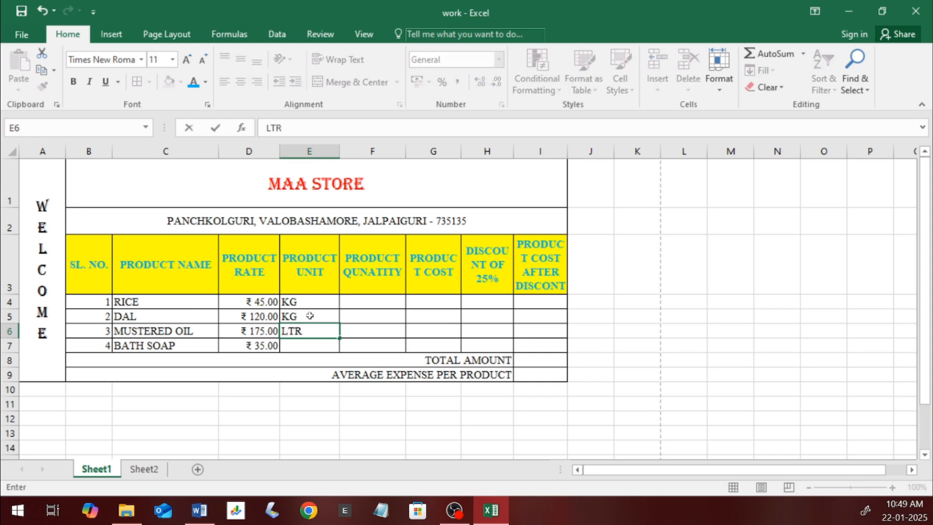
key("Return")
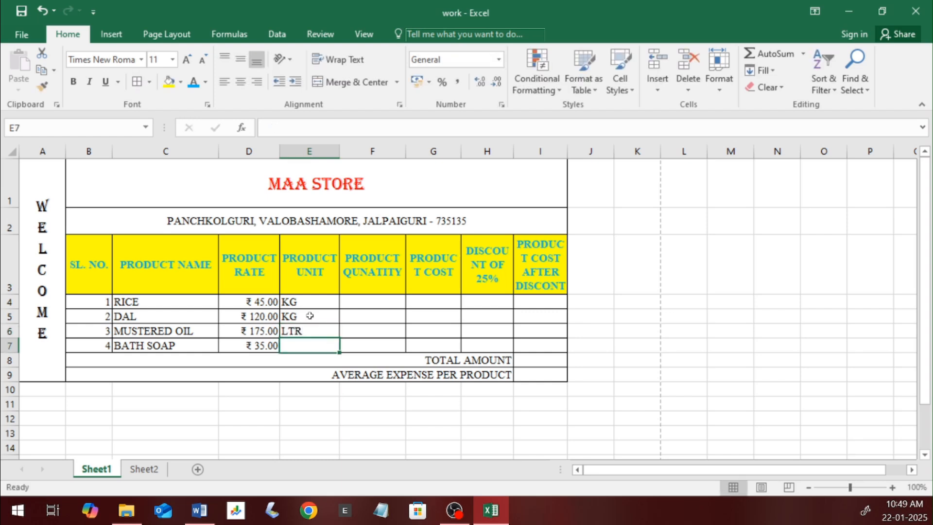
type("PCS")
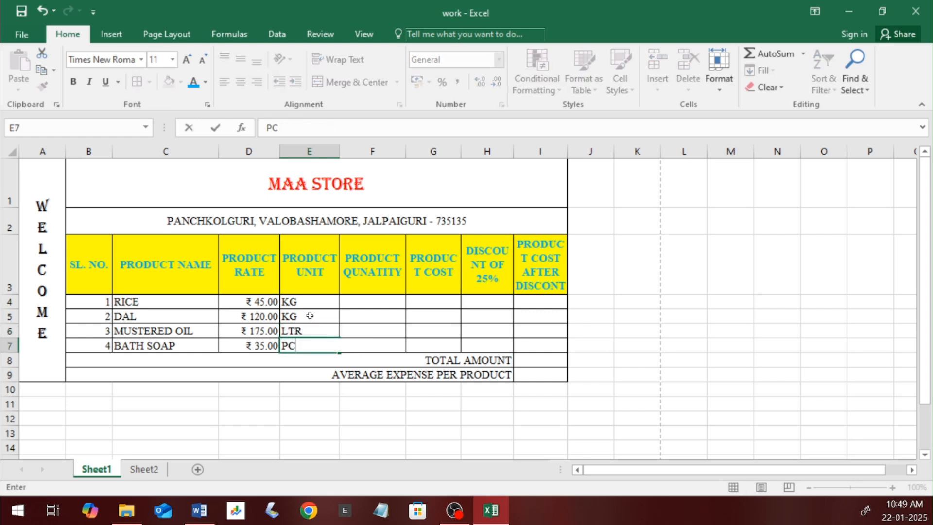
key("Tab")
Enter the product quantities 25, 5, 3 and 5 for rice, dal, mustered oil and bath soap in F4:F7
key("Up")
key("Up")
key("Up")
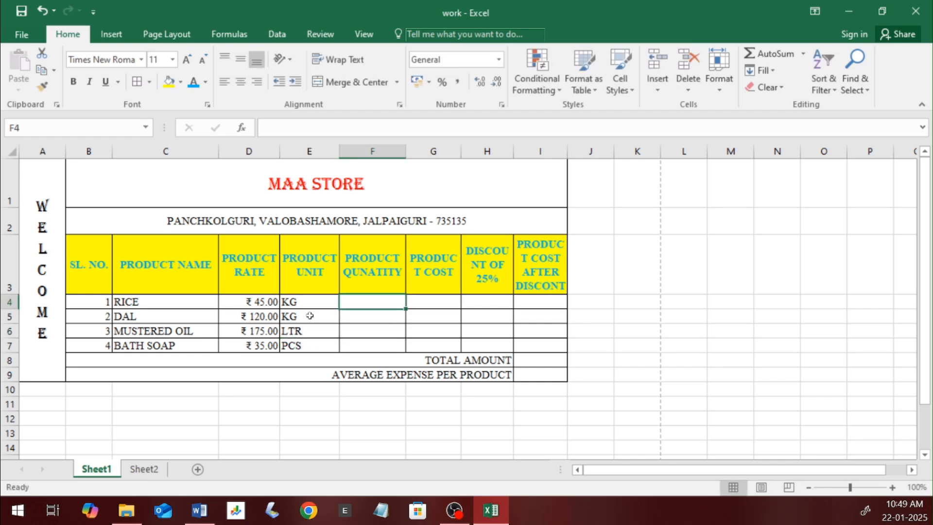
type("25")
key("Return")
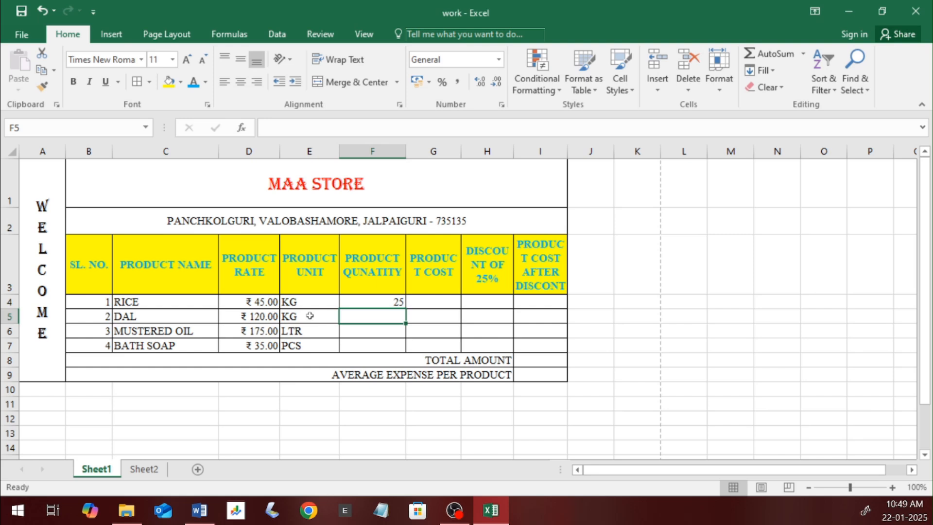
type("5")
key("Return")
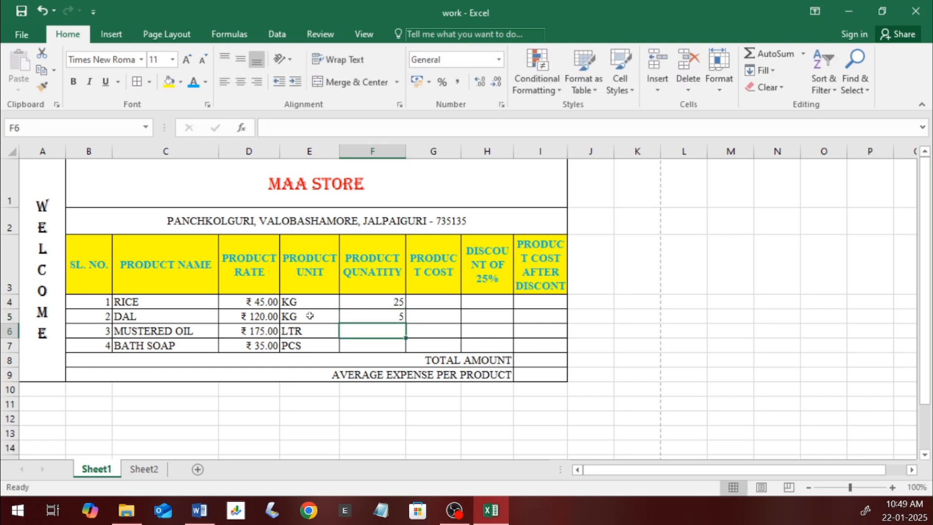
type("3")
key("Return")
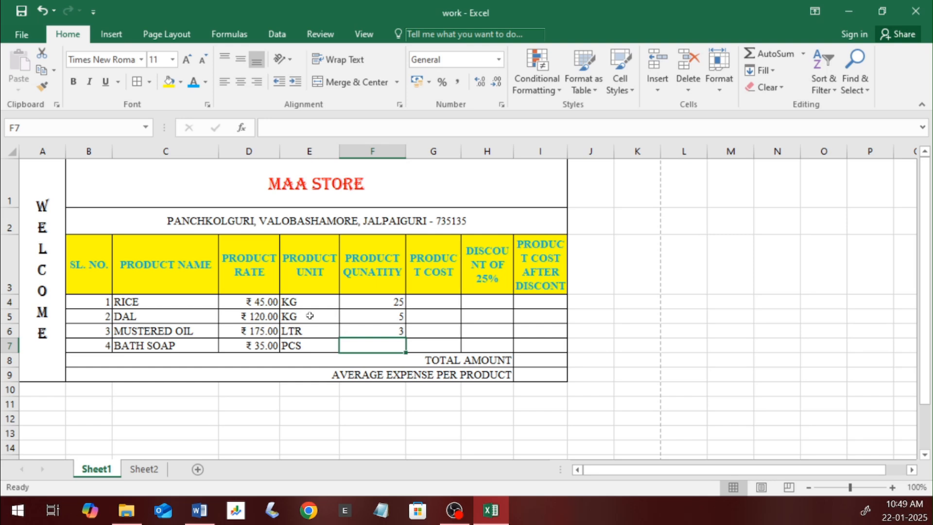
type("5")
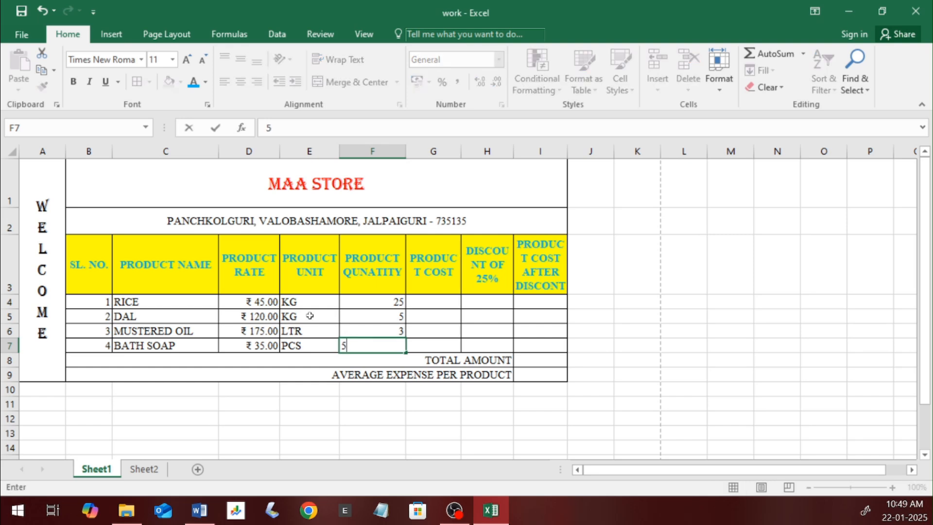
key("Tab")
Widen column G to fit its PRODUCT COST heading and calculate the rice cost in G4 with =D4*F4
key("Up")
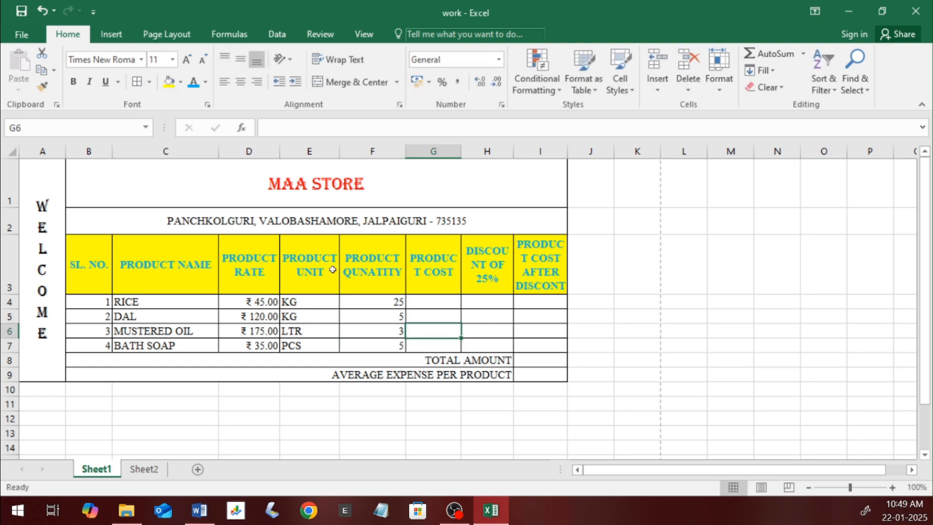
left_click_drag(463, 148, 469, 149)
left_click(429, 306)
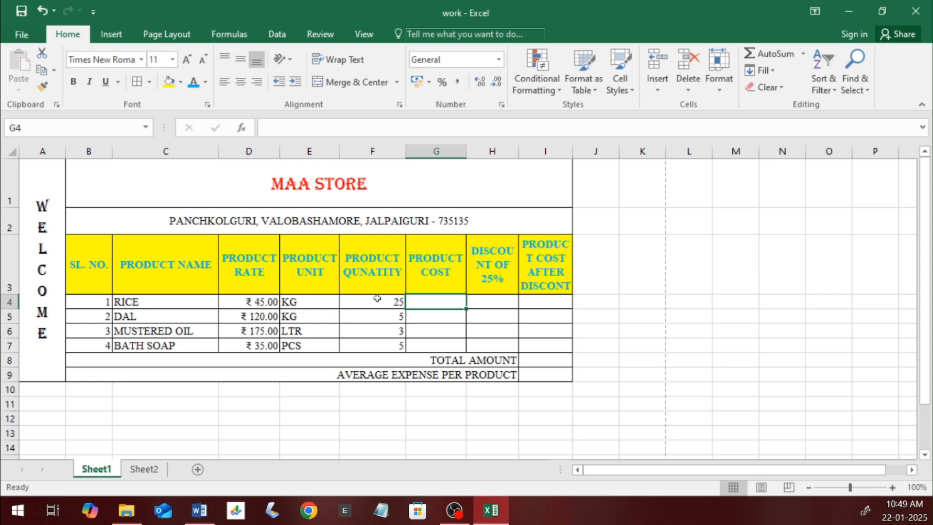
left_click(257, 302)
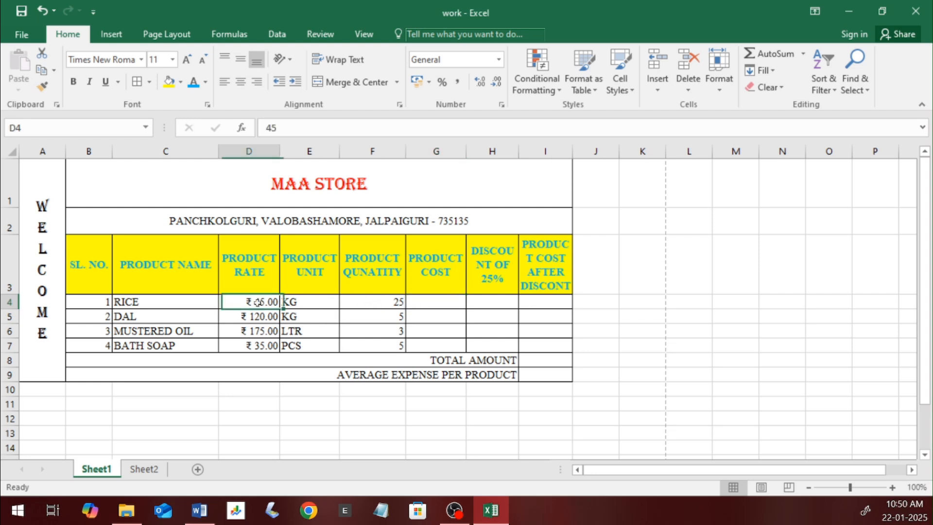
left_click(371, 301)
left_click(259, 301)
left_click(365, 299)
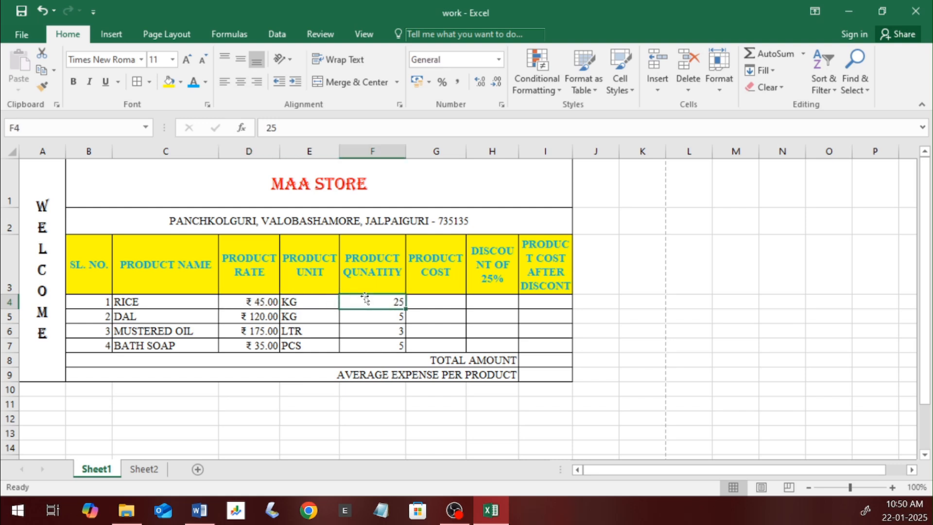
left_click(421, 306)
type("=")
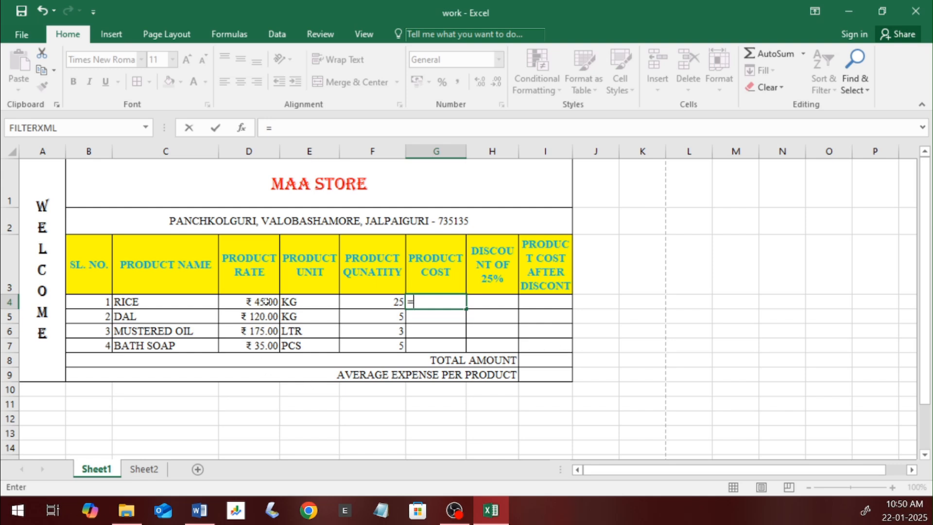
left_click(266, 302)
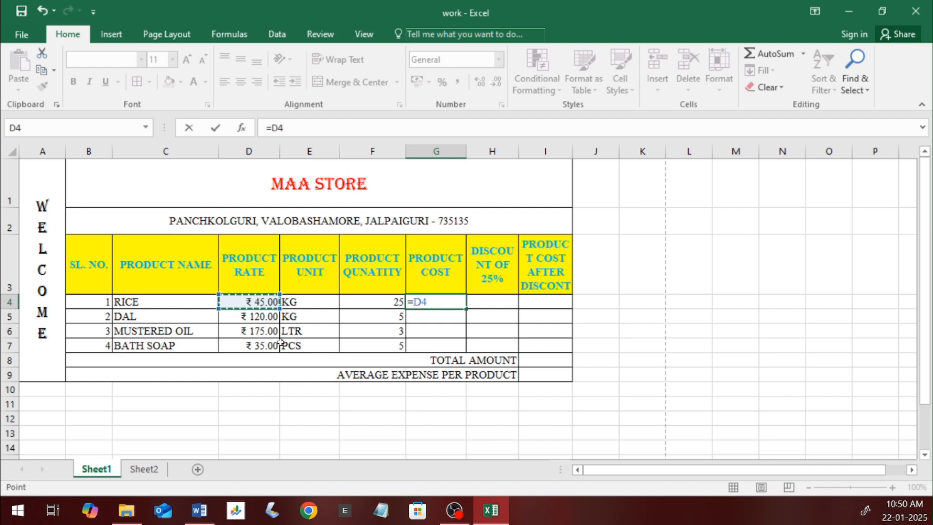
type("*")
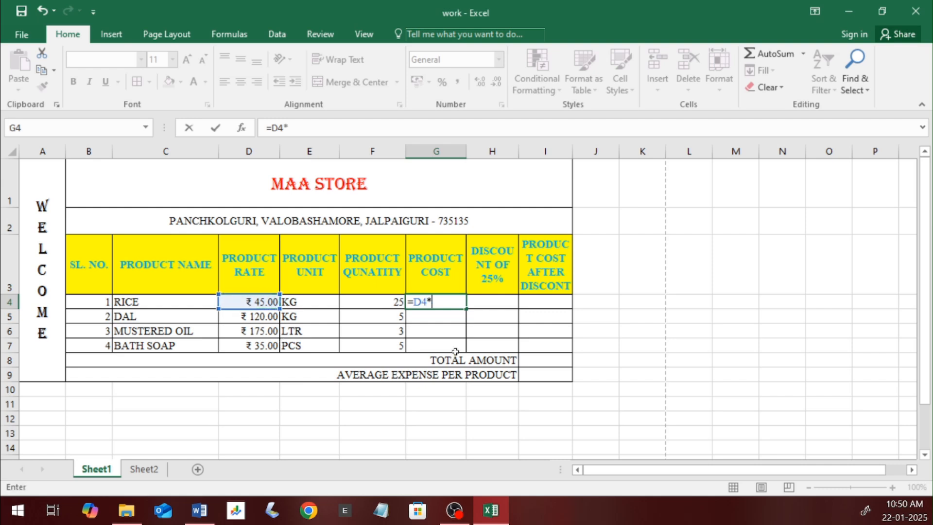
left_click(378, 300)
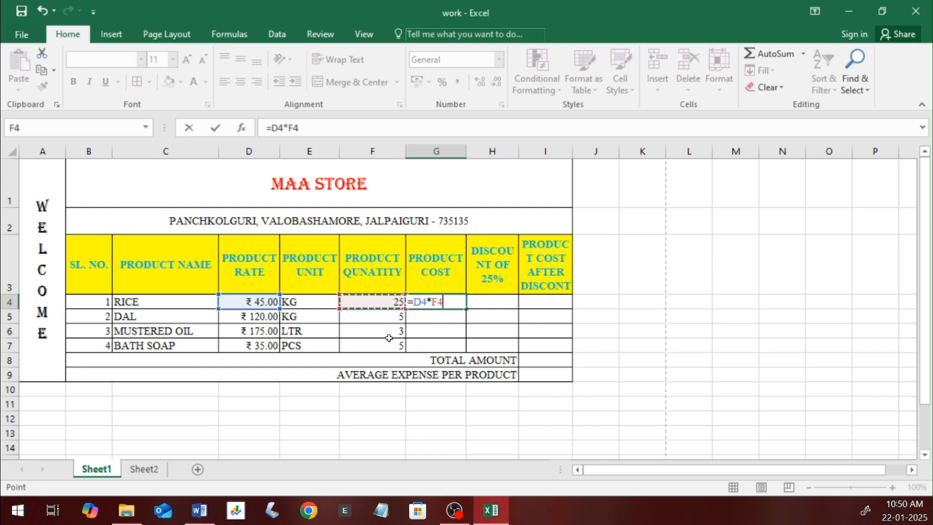
key("Return")
key("Up")
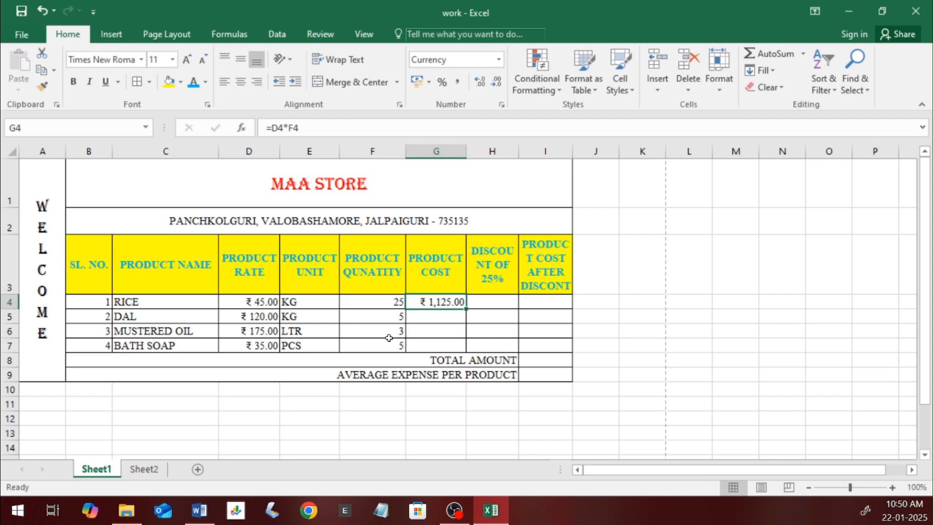
Calculate the dal cost in G5 by multiplying its rate by its quantity with =D5*F5
key("Down")
type("=")
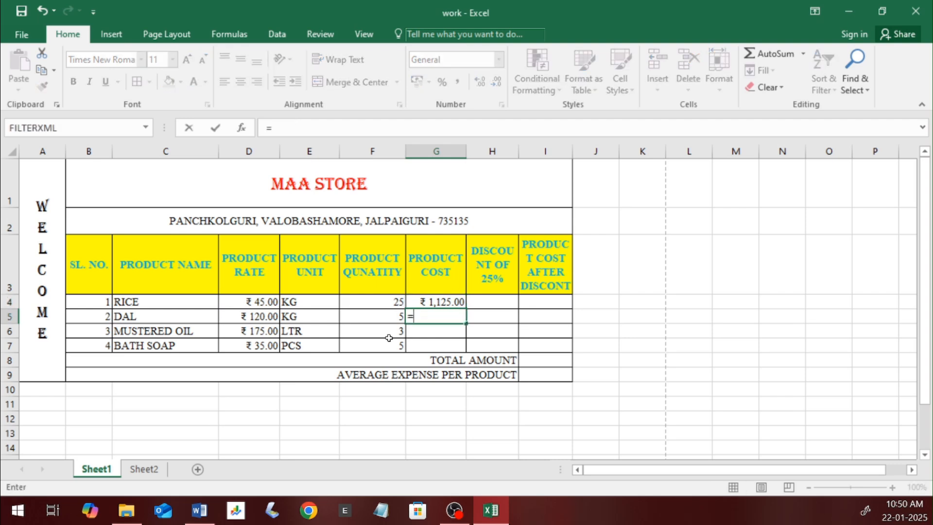
left_click(258, 313)
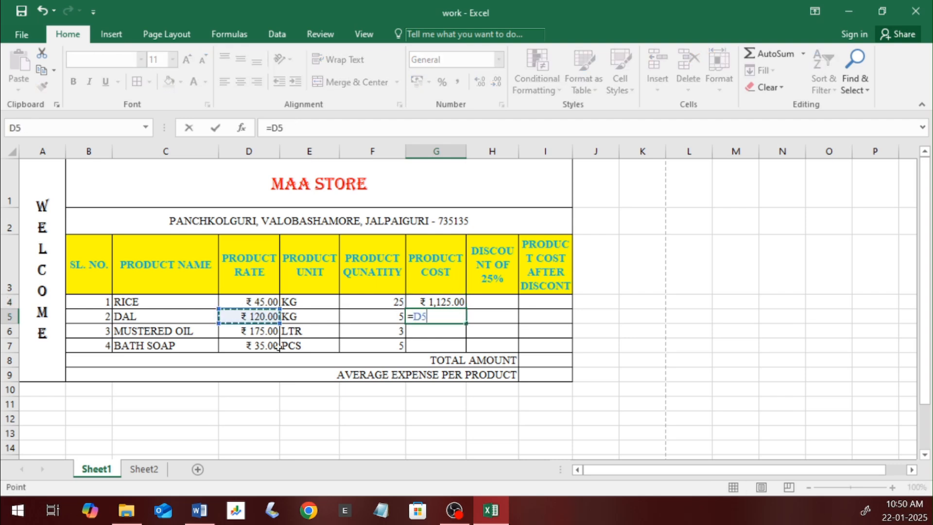
type("*")
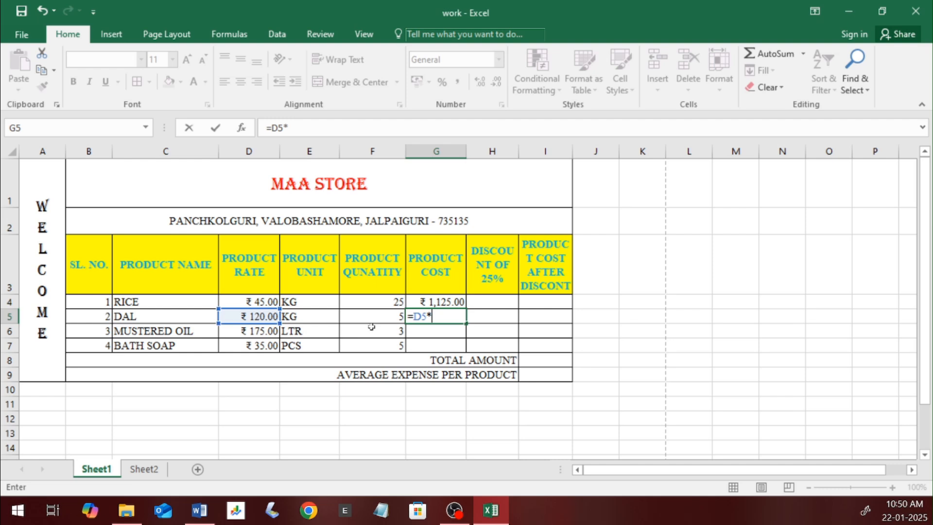
left_click(379, 313)
key("Return")
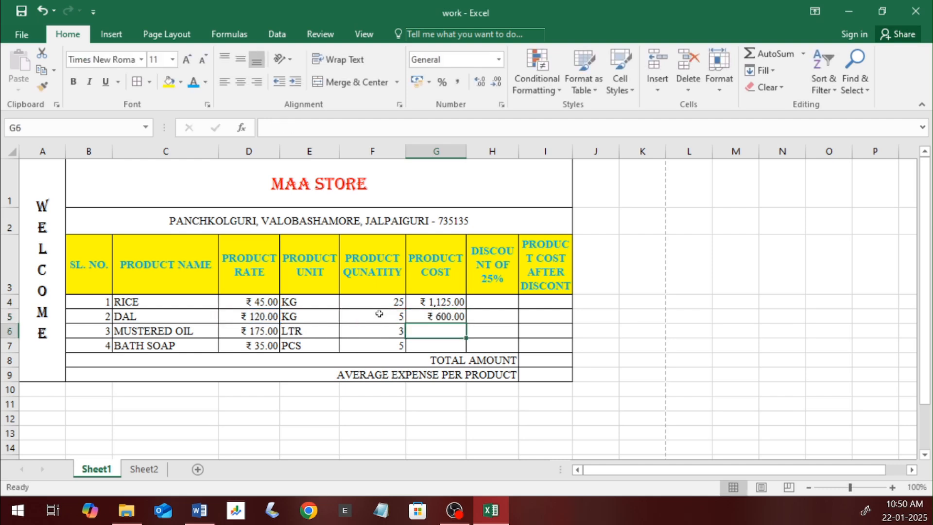
Calculate the mustered oil cost in G6 from its rate and quantity with =D6*F6
type("=")
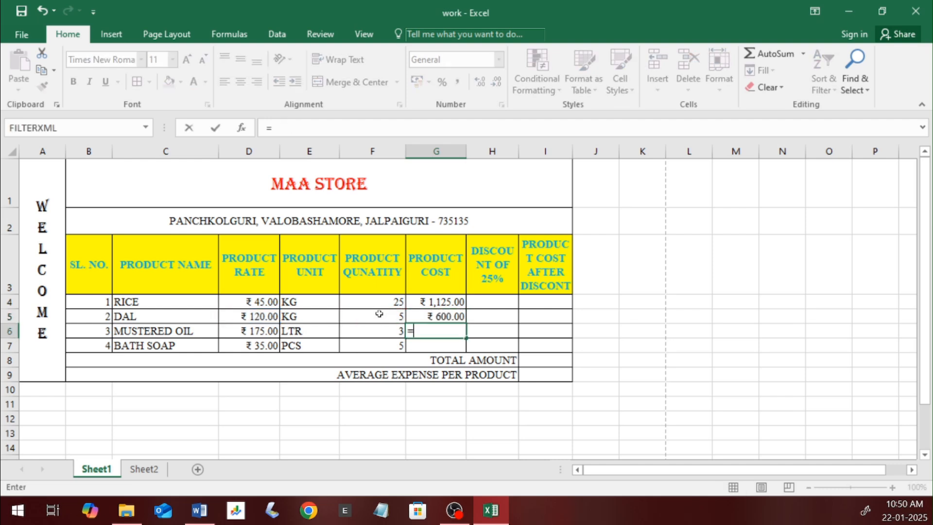
left_click(247, 333)
type("*")
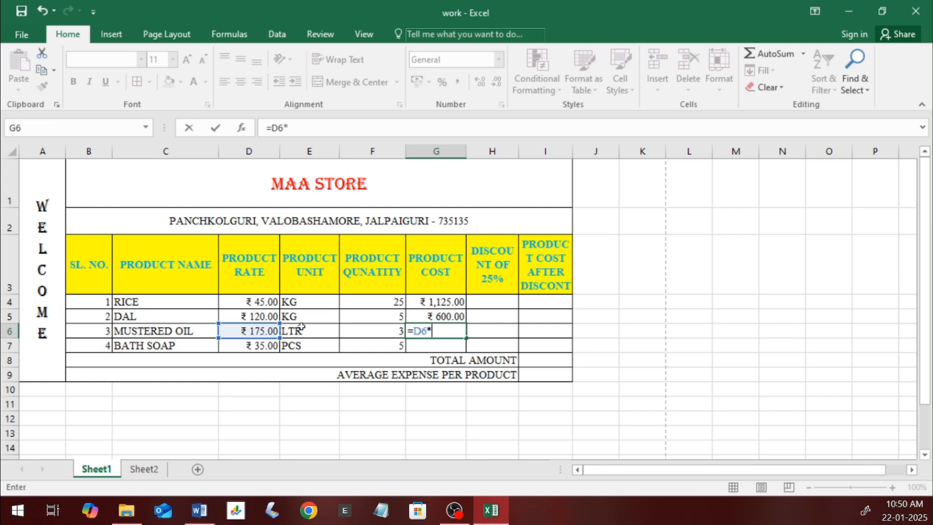
left_click(373, 333)
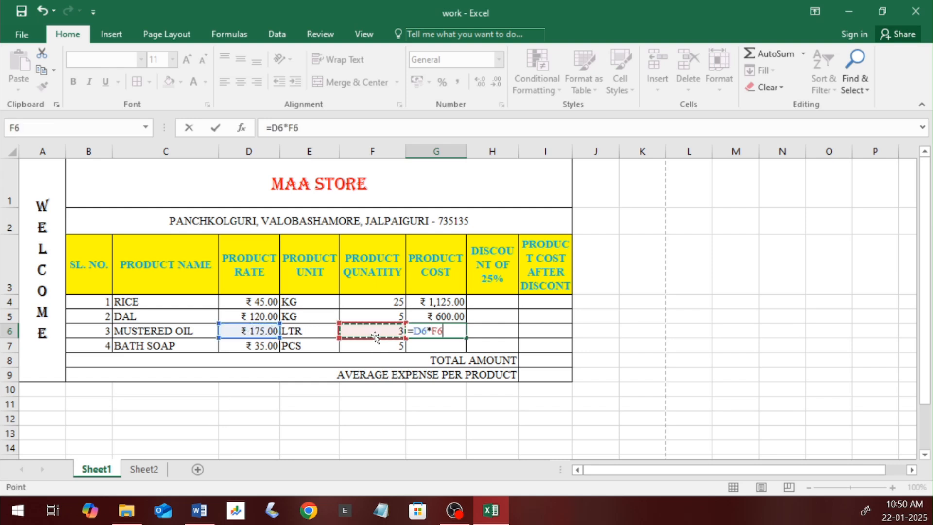
key("Return")
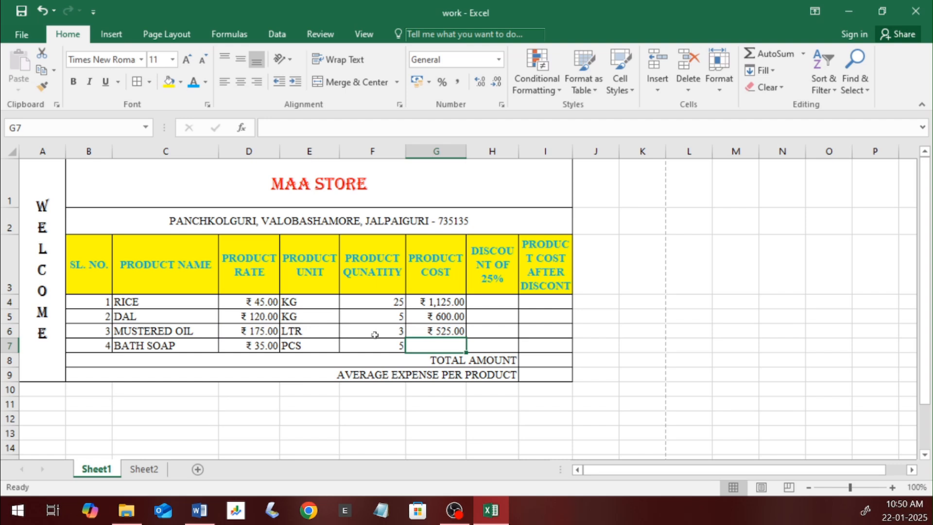
Calculate the bath soap cost in G7 from its rate and quantity with =D7*F7
type("=")
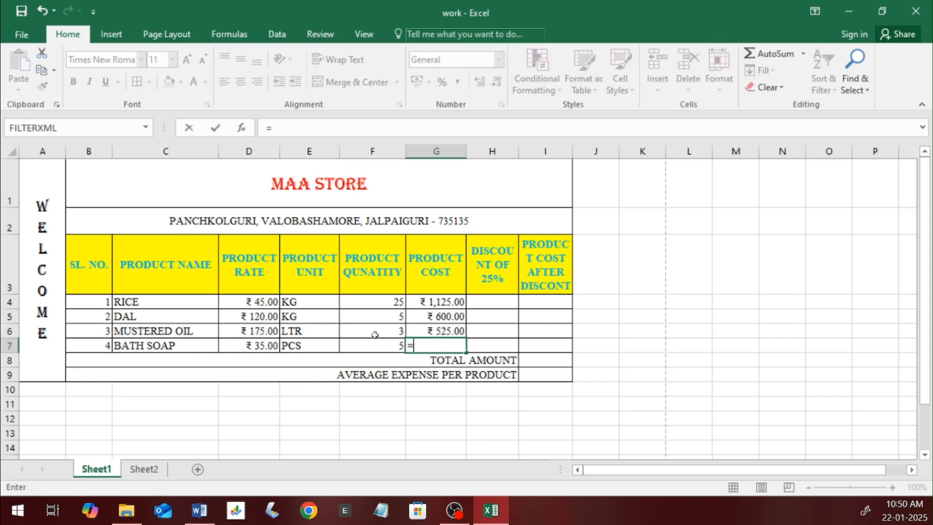
left_click(256, 346)
type("*")
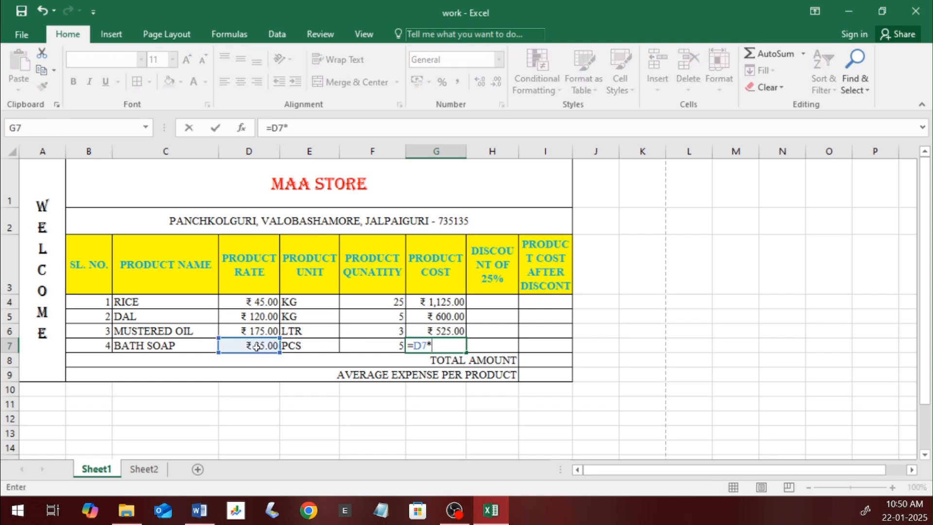
left_click(391, 336)
left_click(390, 346)
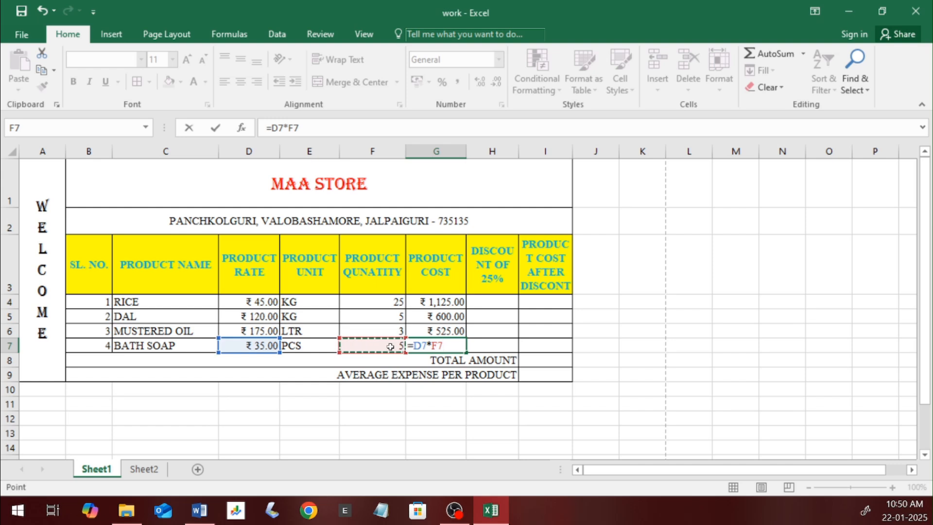
key("Return")
Widen column H to fit its DISCOUNT OF 25% heading and calculate the rice discount in H4 with =G4*25%
key("Up")
key("Up")
key("Up")
key("Up")
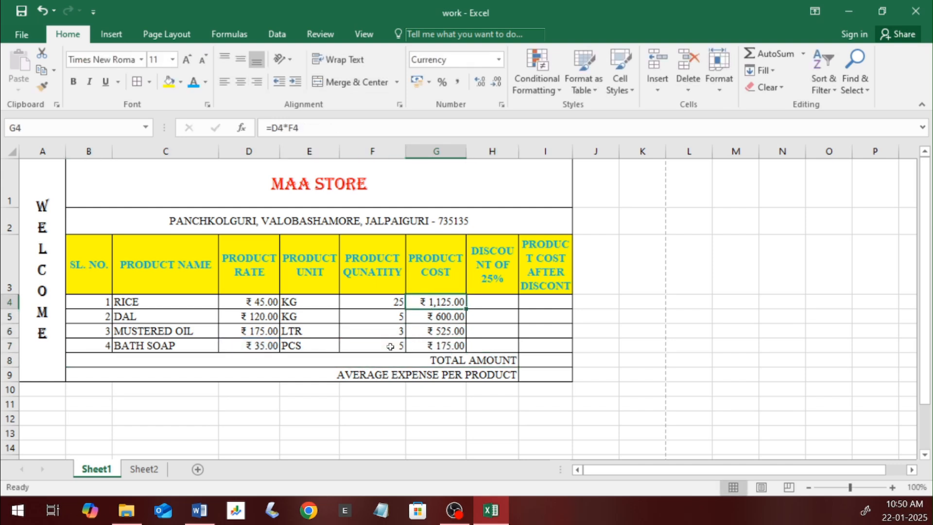
key("Right")
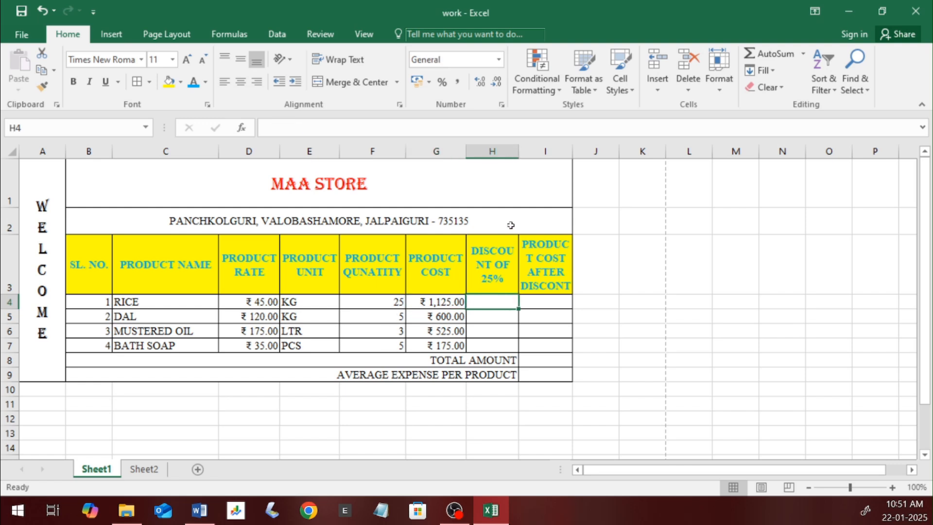
left_click_drag(519, 155, 536, 154)
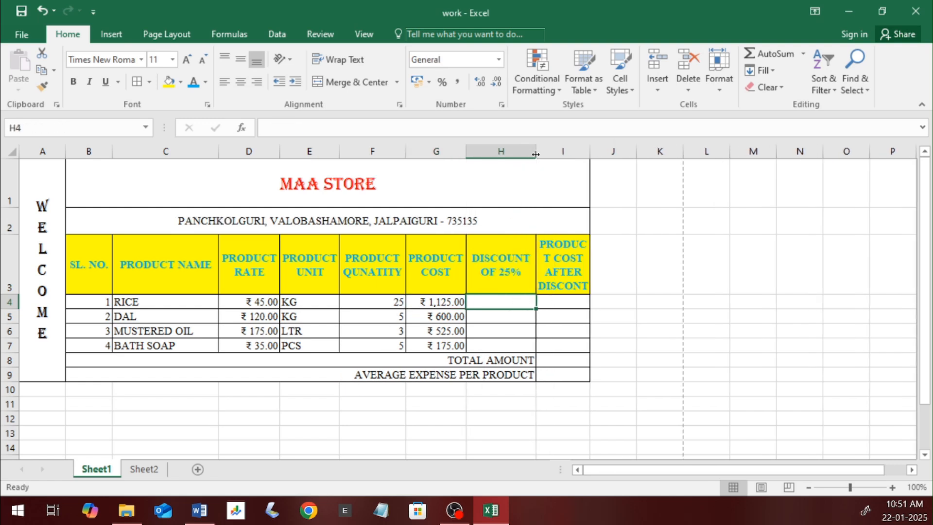
left_click(497, 319)
left_click(495, 304)
type("=")
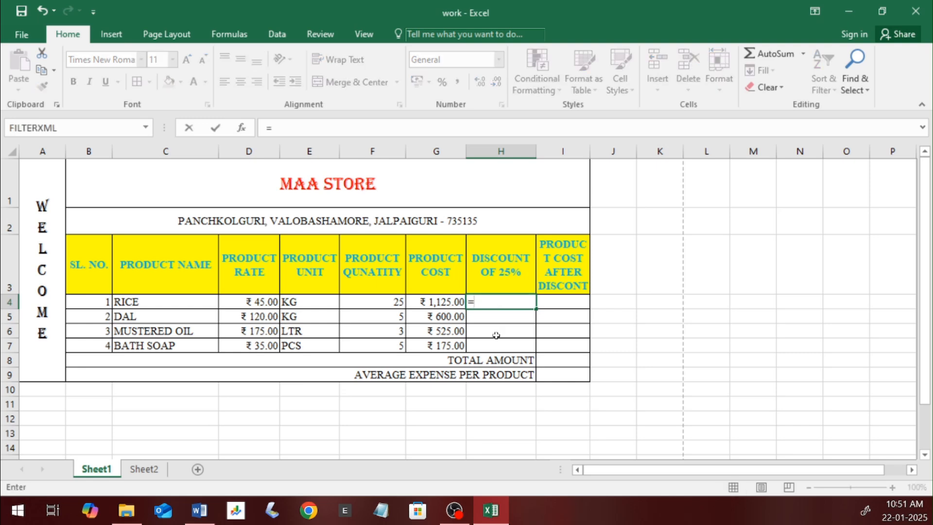
left_click(436, 304)
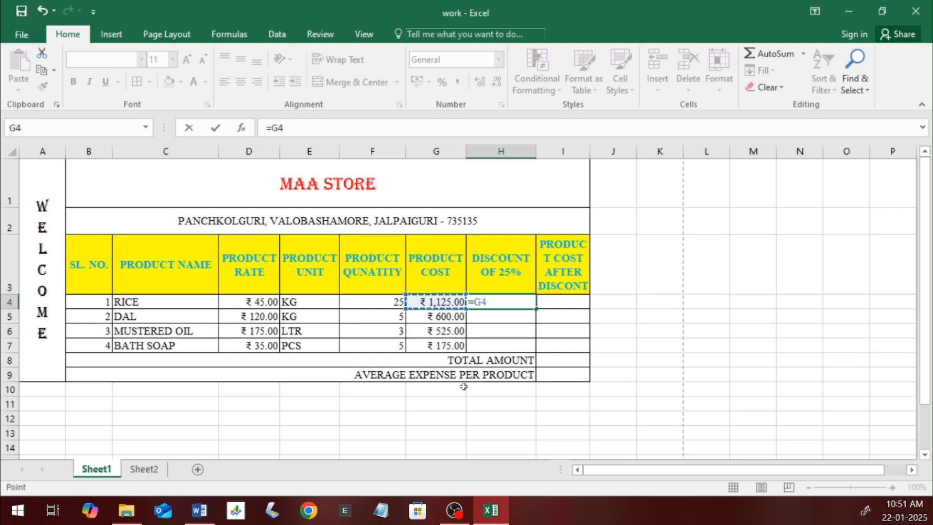
type("*25")
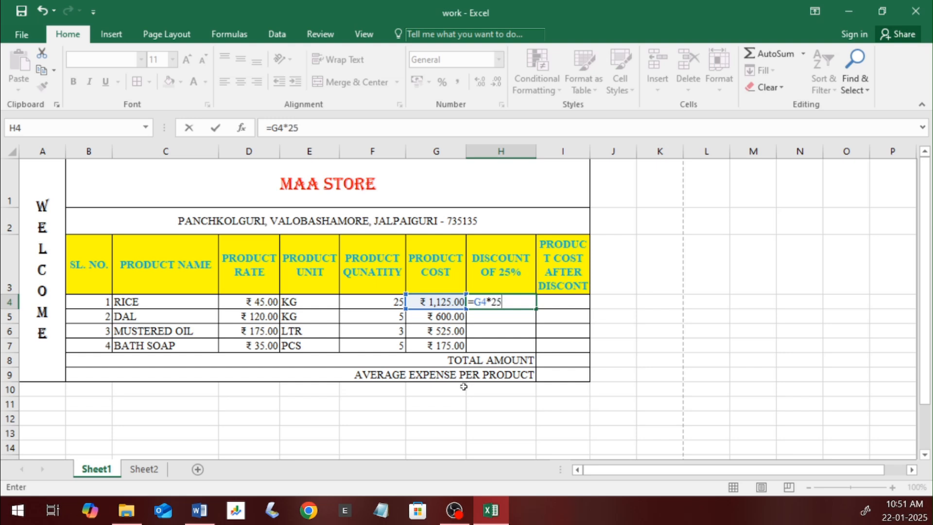
type("%")
key("Return")
key("Up")
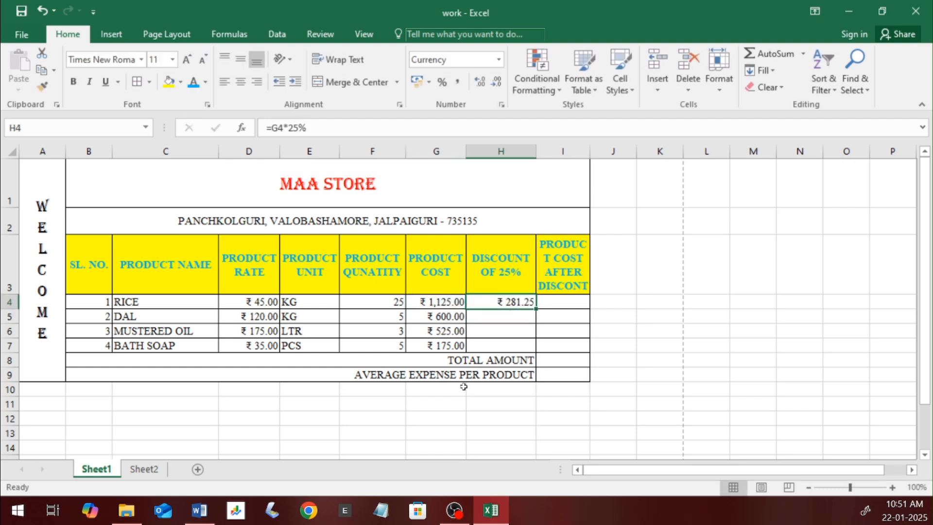
Calculate the dal discount in H5 from its product cost with =G5*25%
key("Down")
type("=")
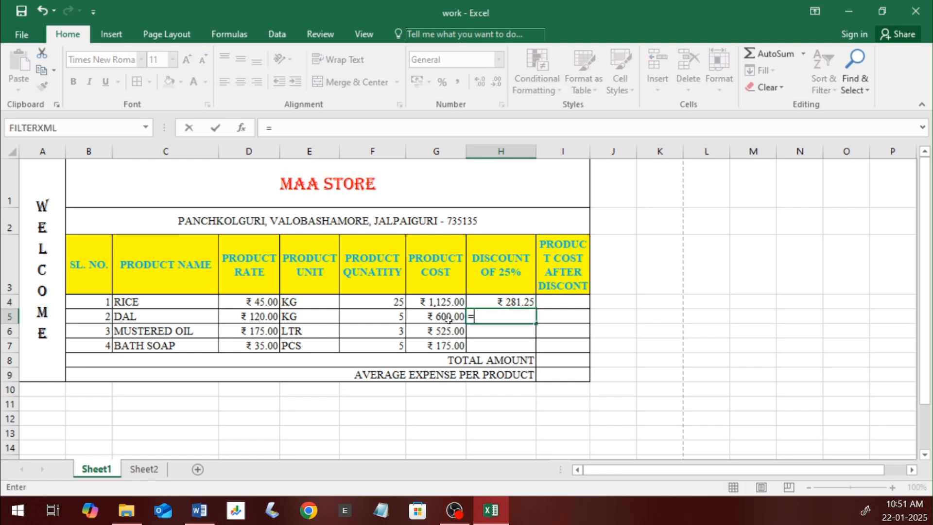
left_click(447, 318)
type("*25%")
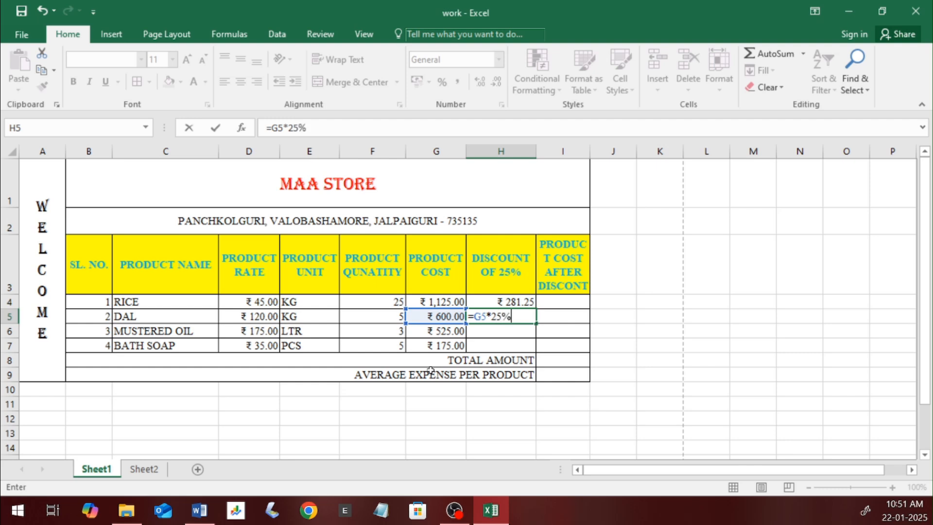
key("Return")
Calculate the mustered oil discount in H6 from its product cost with =G6*25%
type("=")
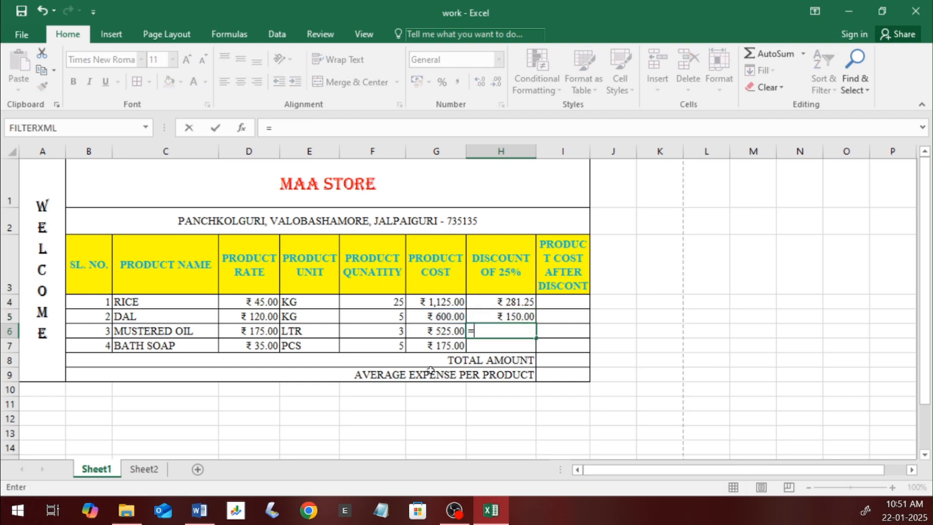
left_click(443, 327)
type("*25%")
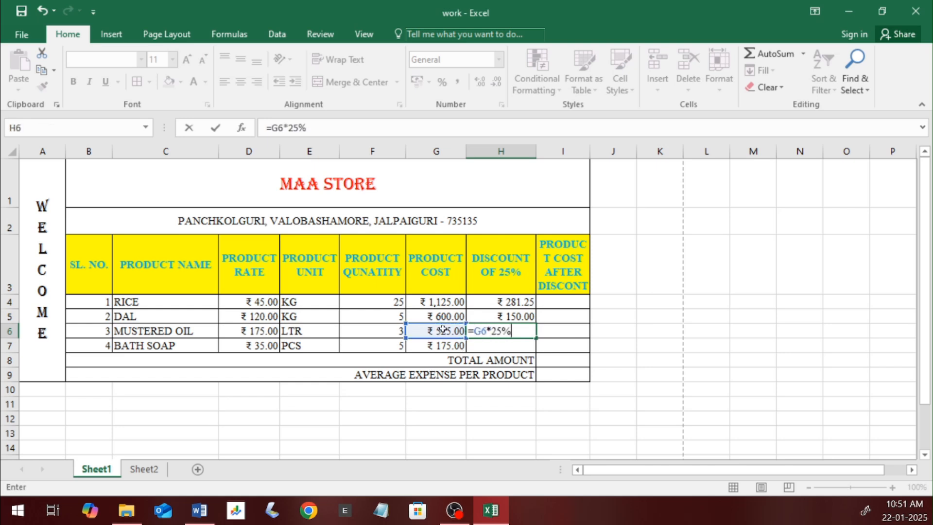
key("Return")
Calculate the bath soap discount in H7 from its product cost with =G7*25%
type("=")
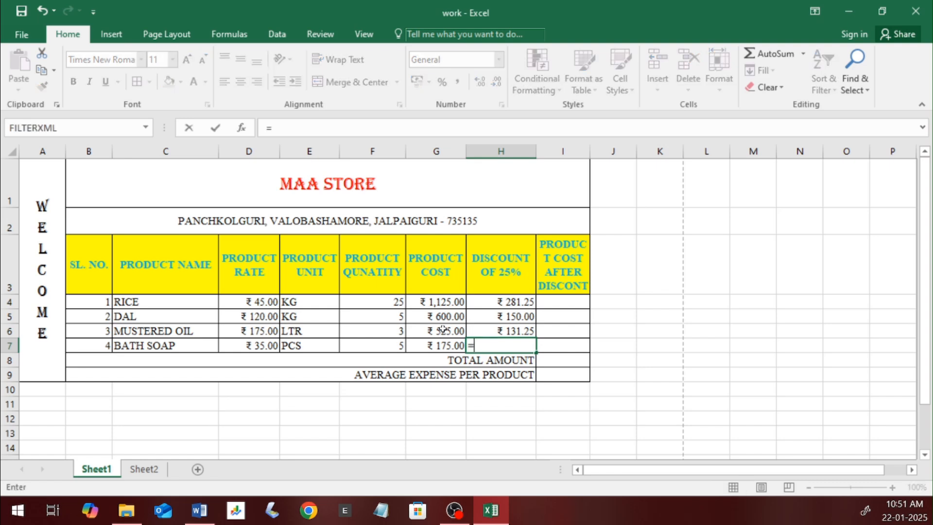
left_click(442, 346)
type("*25%")
key("Return")
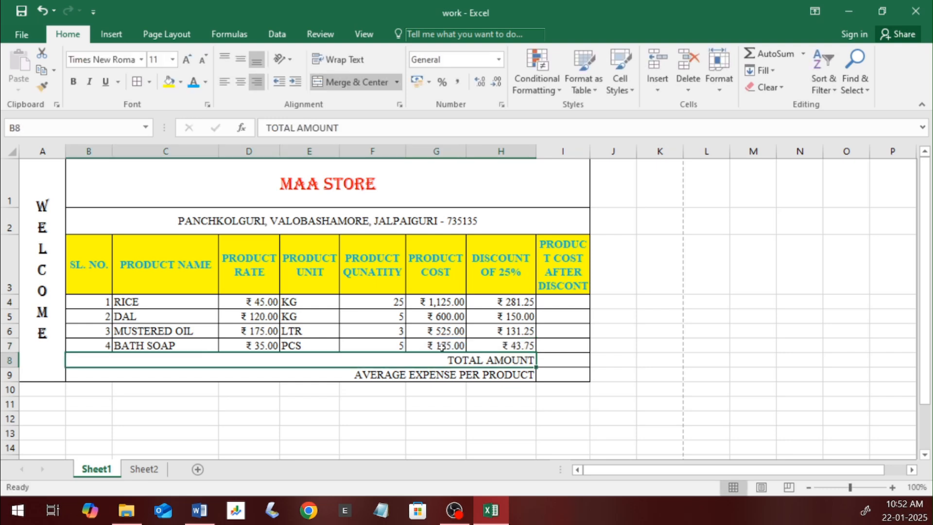
Calculate the rice cost after discount in I4 by subtracting the discount from the product cost with =G4-H4
key("Up")
key("Up")
key("Up")
key("Up")
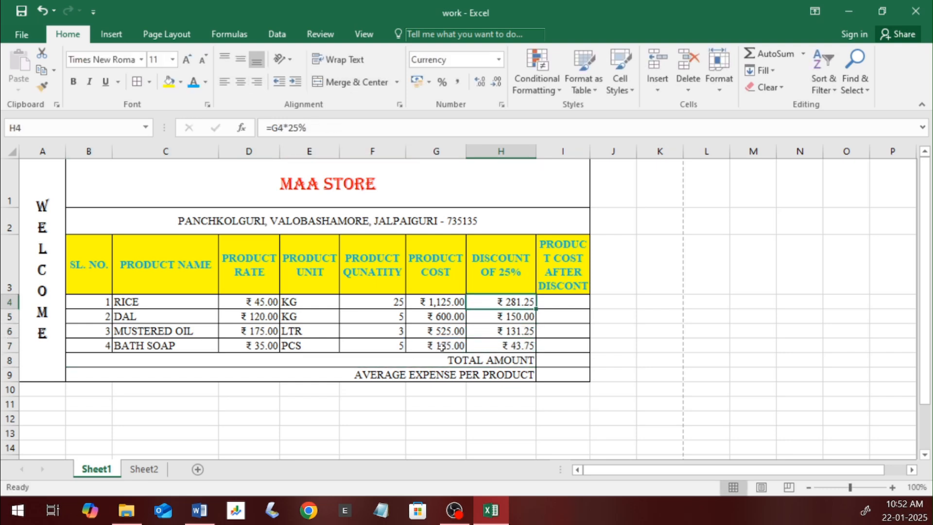
key("Left")
key("Left")
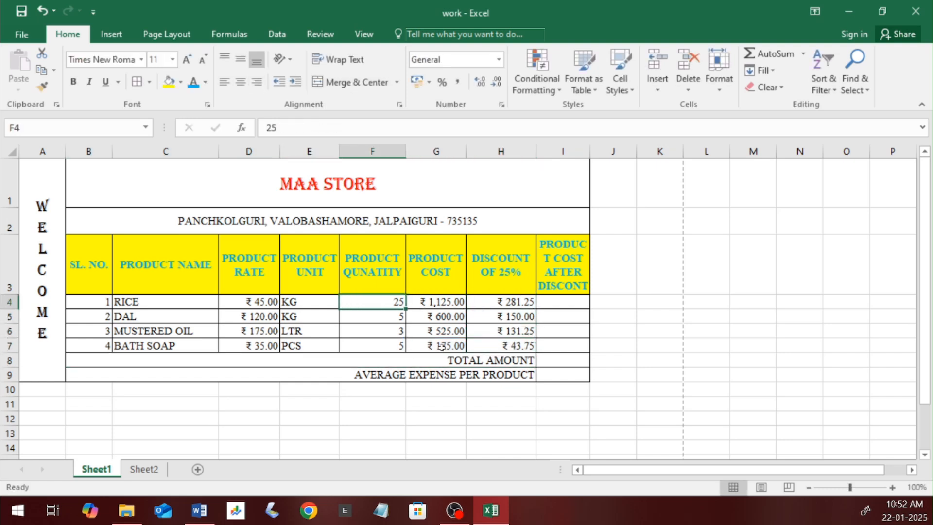
key("Right")
key("Right")
key("Right")
key("Left")
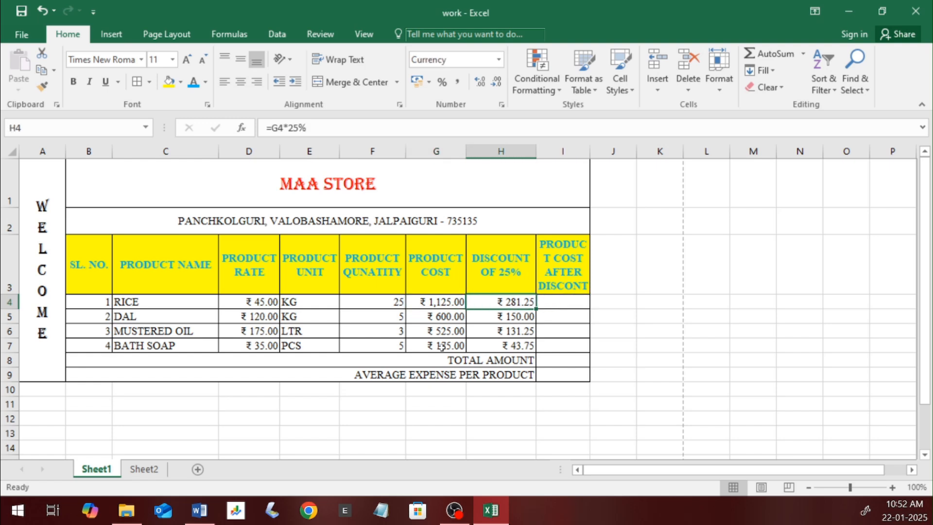
key("Right")
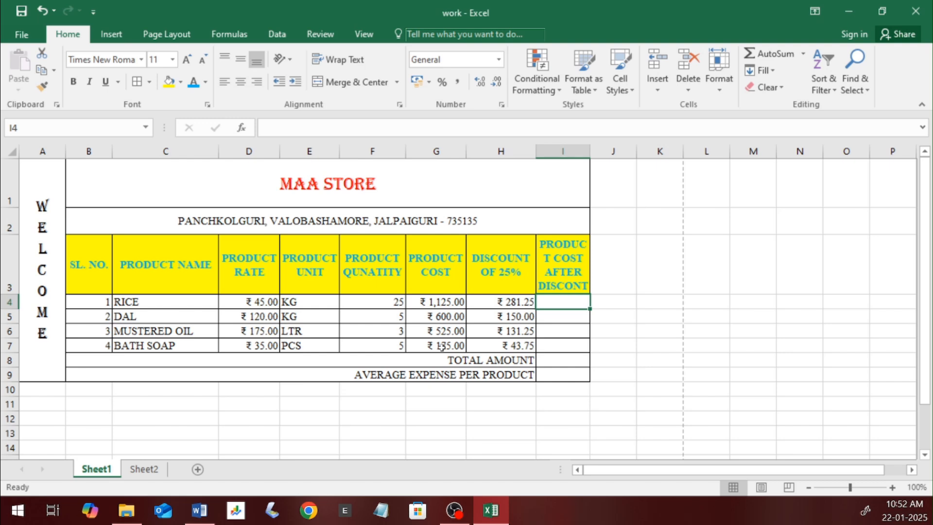
type("=")
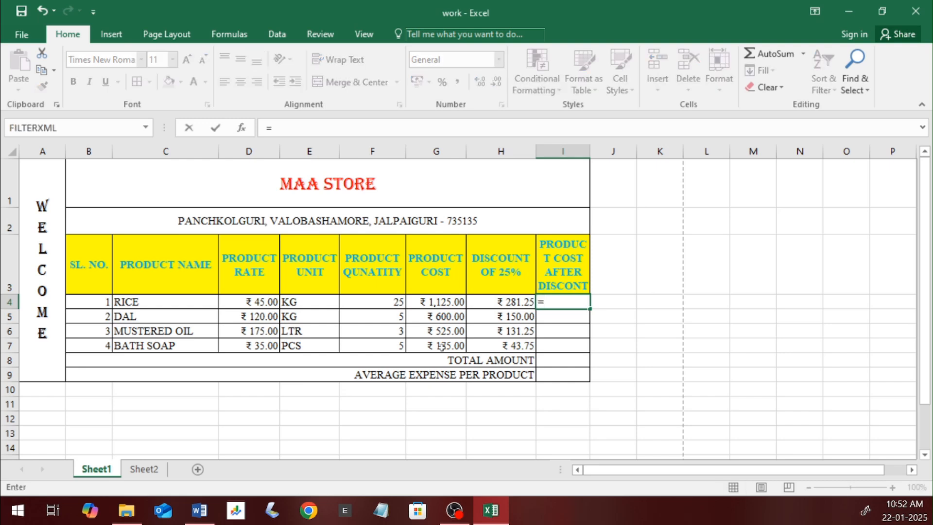
left_click(437, 302)
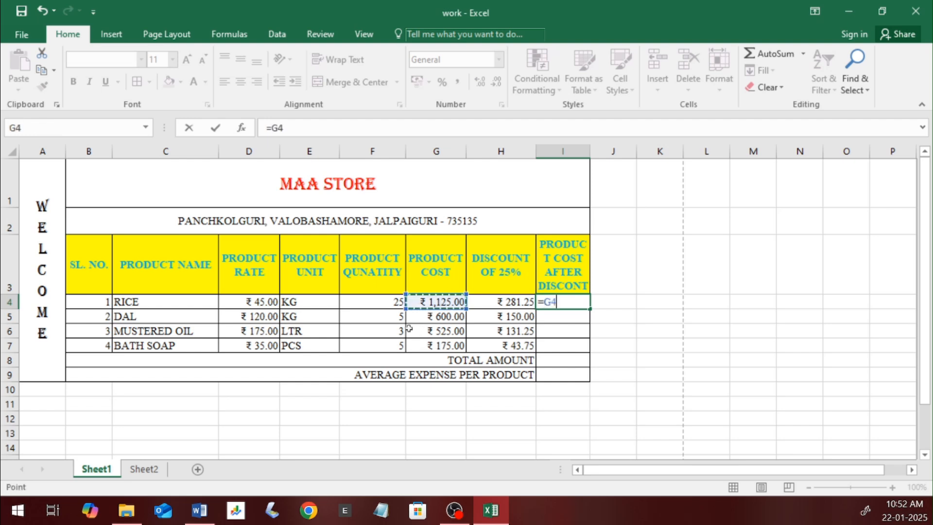
type("-")
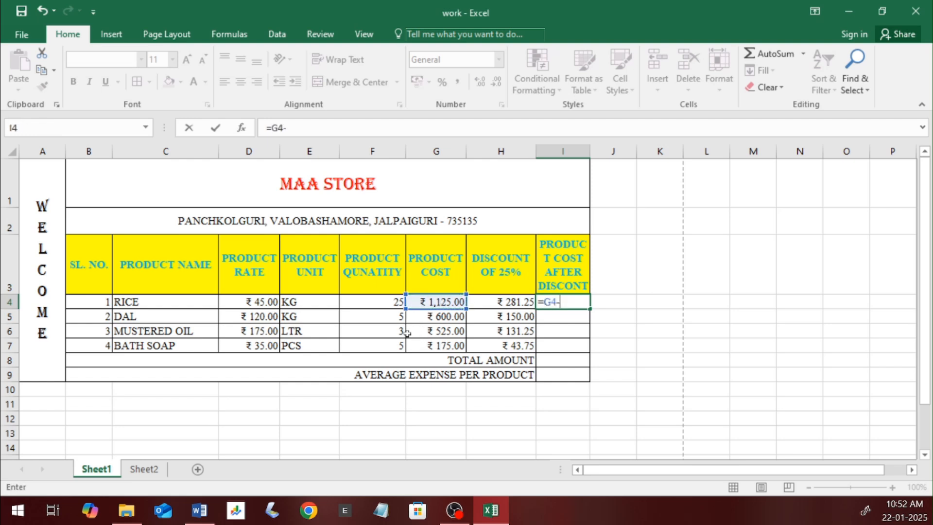
left_click(506, 302)
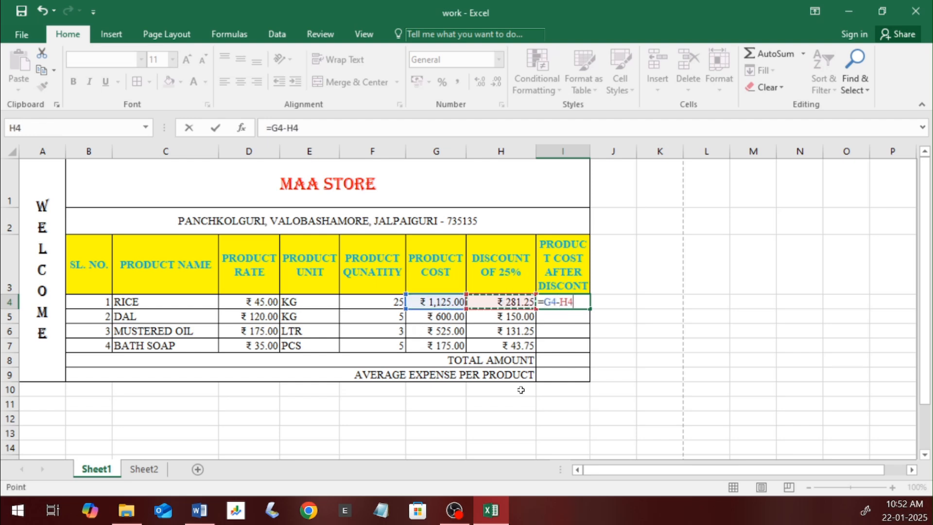
key("Return")
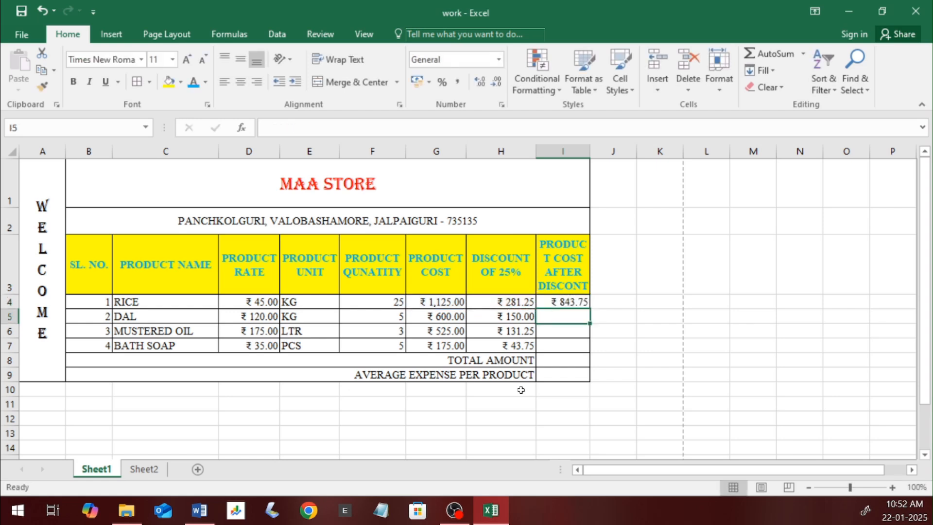
Widen column I to fit its heading and calculate the dal cost after discount in I5 with =G5-H5
left_click_drag(590, 154, 599, 158)
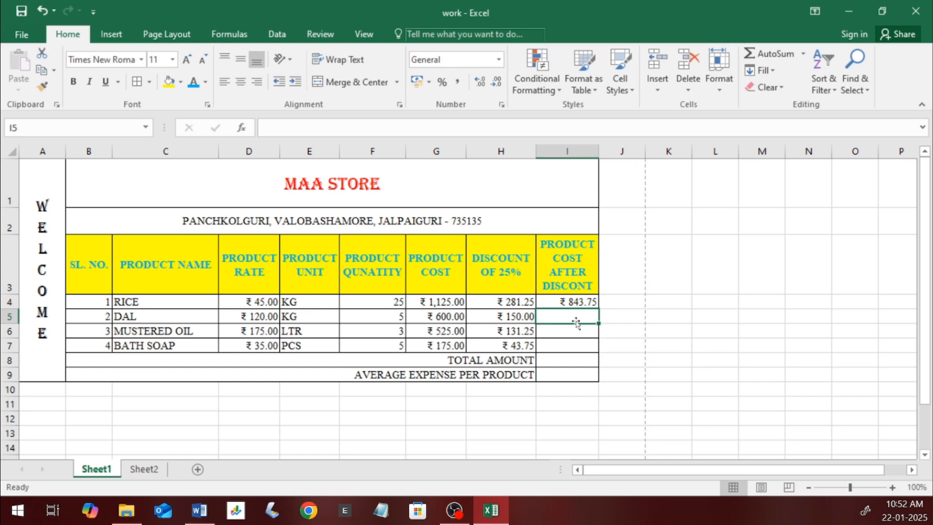
type("=")
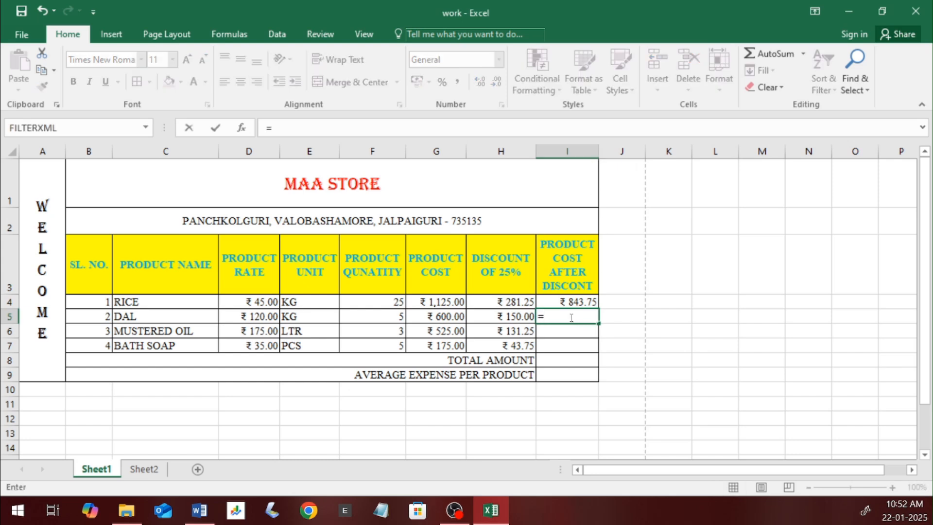
left_click(453, 315)
type("-")
left_click(521, 317)
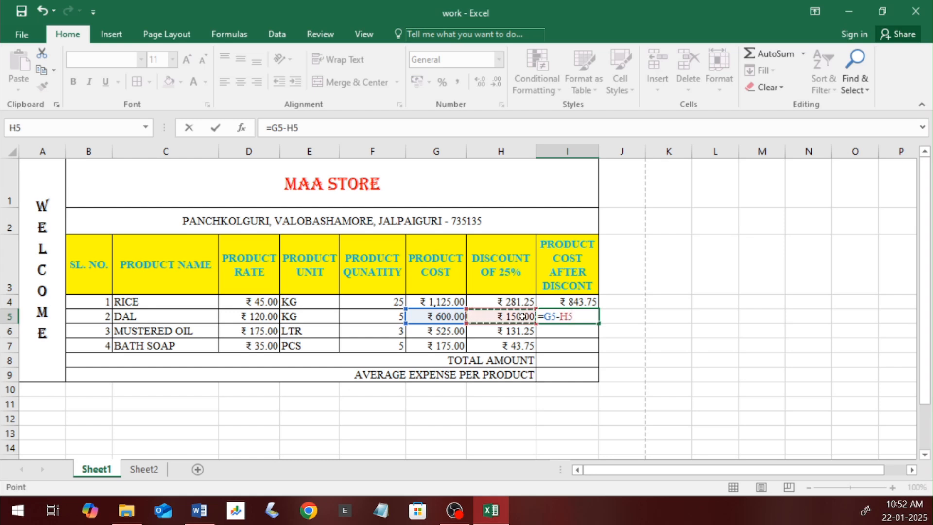
key("Return")
Calculate the mustered oil cost after discount in I6 with =G6-H6
type("=")
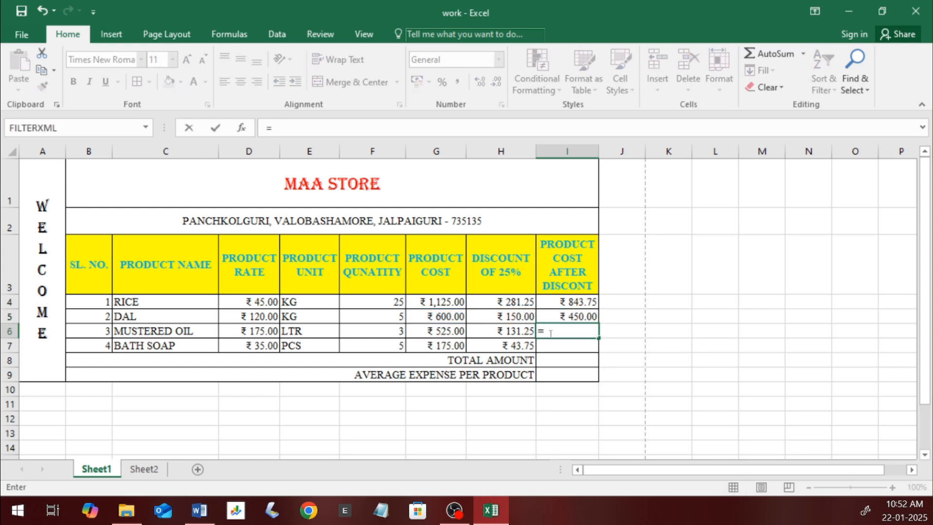
left_click(441, 331)
type("-")
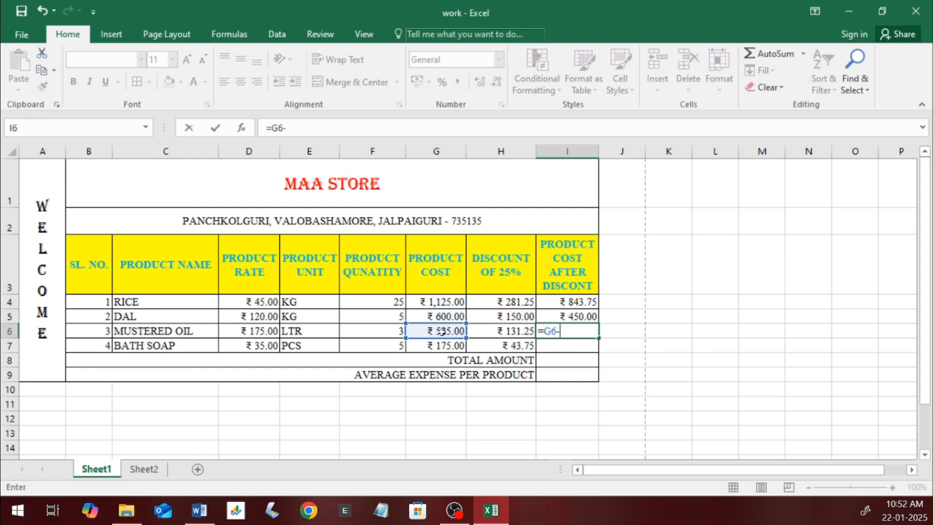
left_click(500, 328)
key("Return")
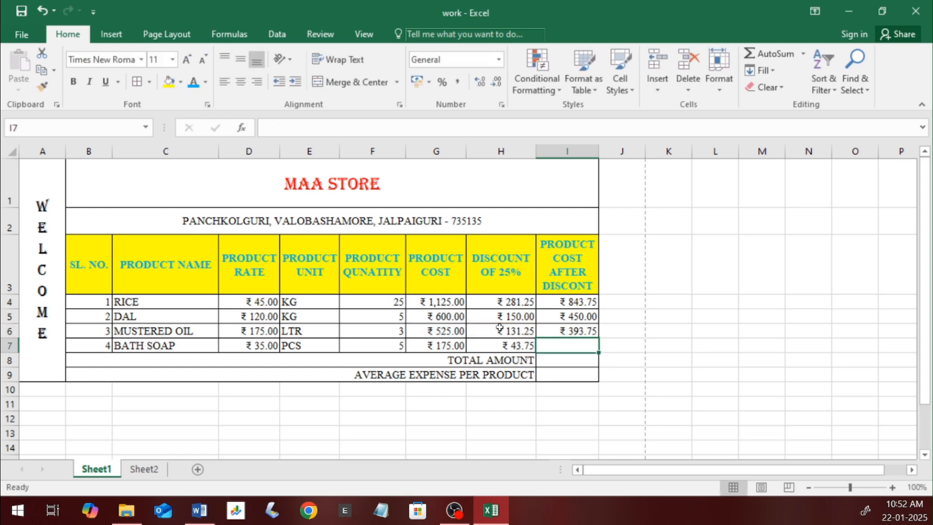
Calculate the bath soap cost after discount in I7 with =G7-H7
type("=")
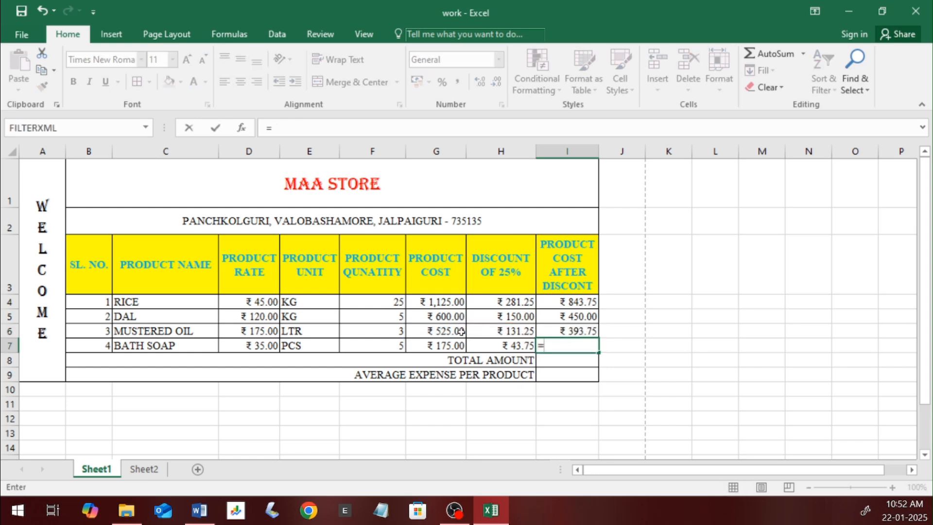
left_click(442, 345)
type("-")
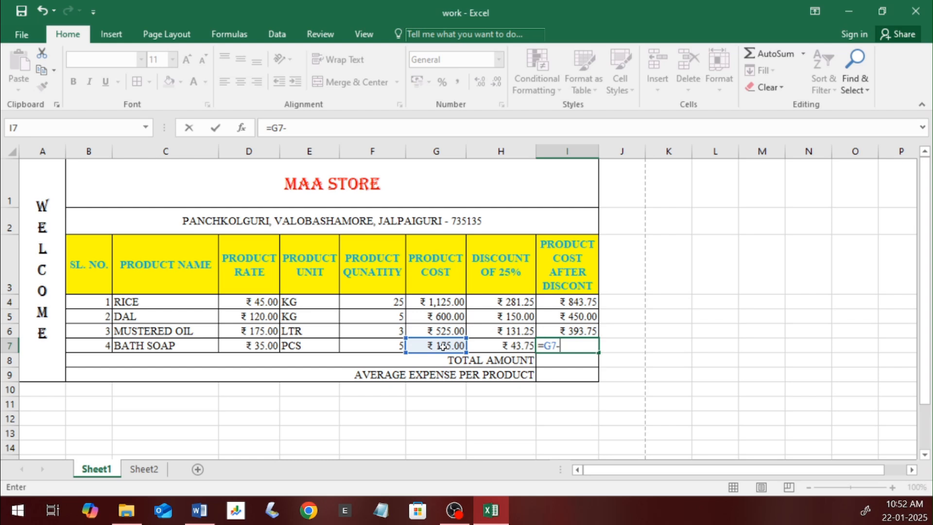
left_click(494, 346)
key("Return")
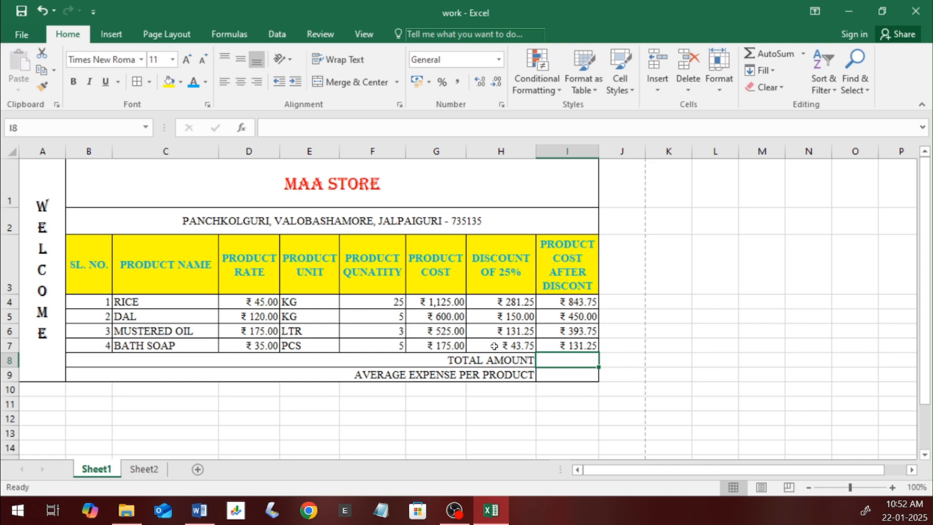
Calculate the total amount in I8 by adding the four discounted product costs with =I4+I5+I6+I7
type("=")
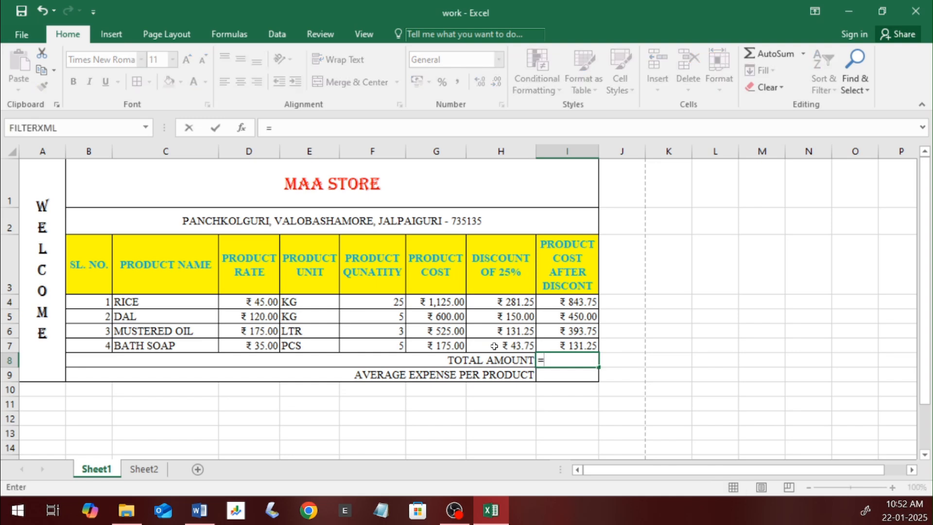
left_click(585, 305)
type("+")
left_click(580, 315)
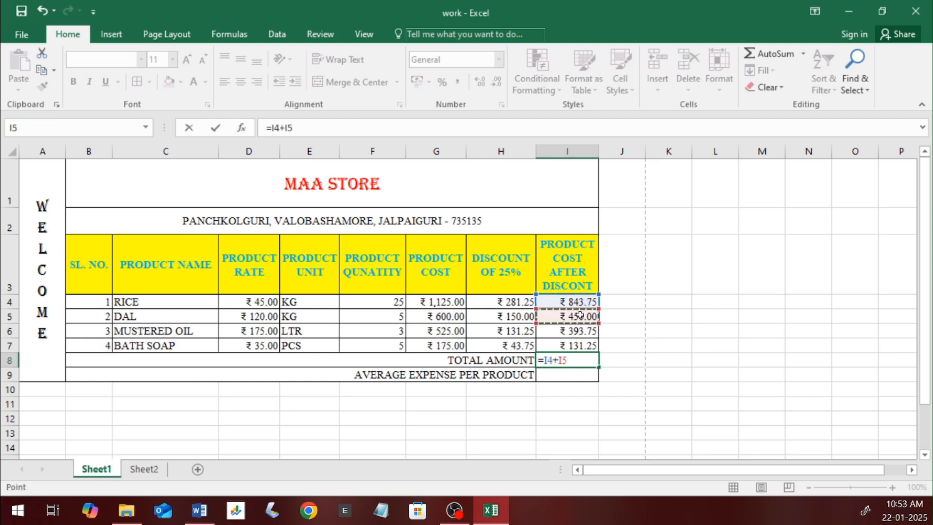
type("+")
left_click(583, 330)
type("+")
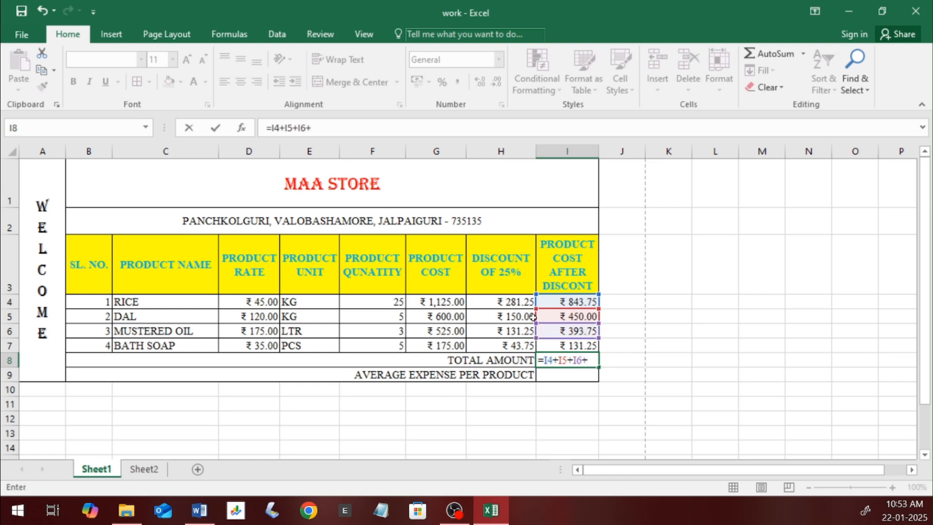
left_click(597, 345)
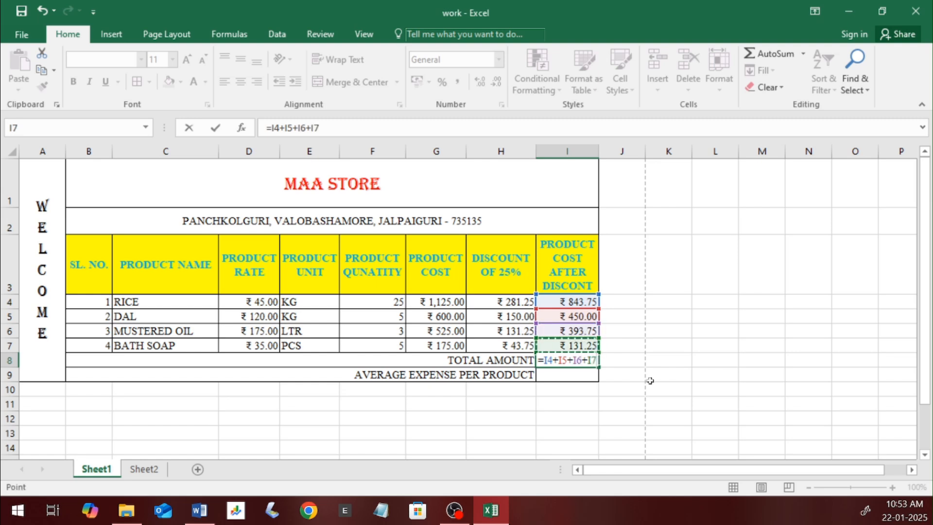
key("Return")
key("Up")
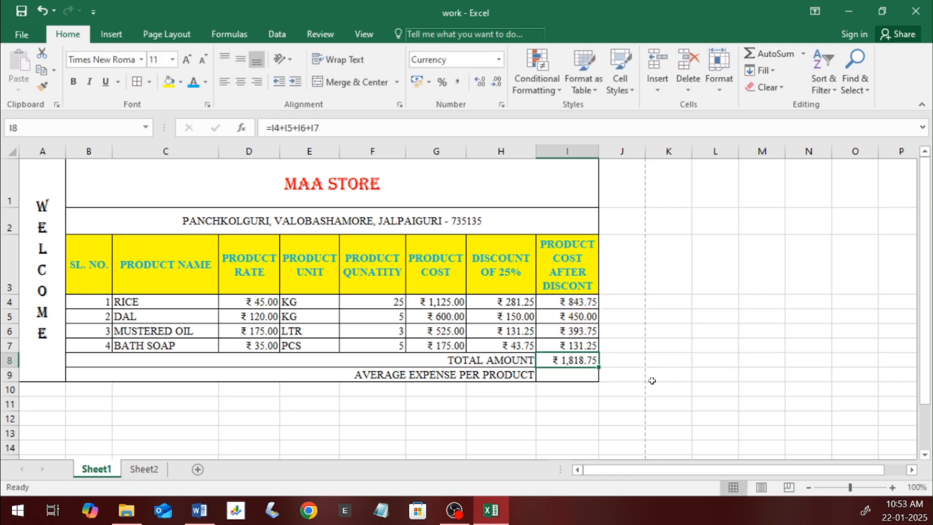
key("Left")
key("Left")
key("Right")
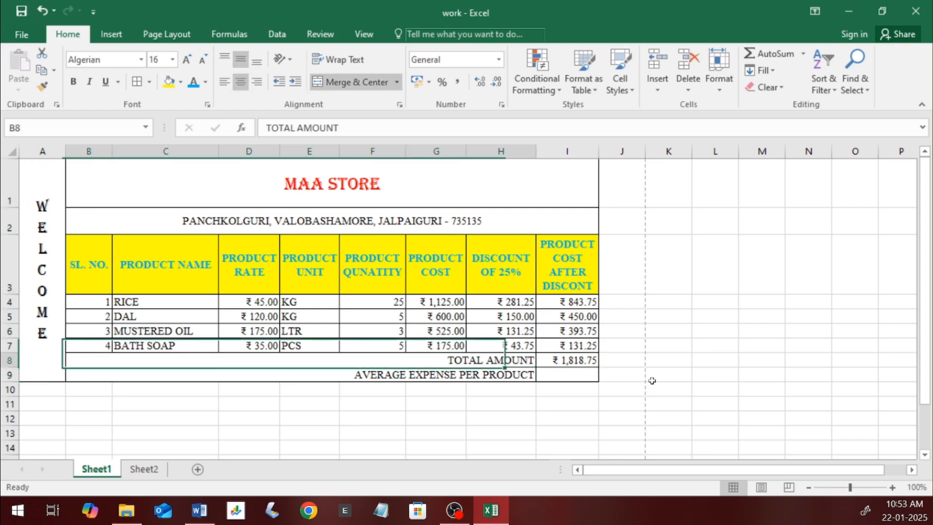
key("Up")
key("Up")
key("Up")
key("Up")
key("Down")
key("Down")
key("Down")
key("Up")
key("Up")
key("Up")
key("Right")
key("Right")
key("Right")
key("Right")
key("Right")
key("Right")
key("Right")
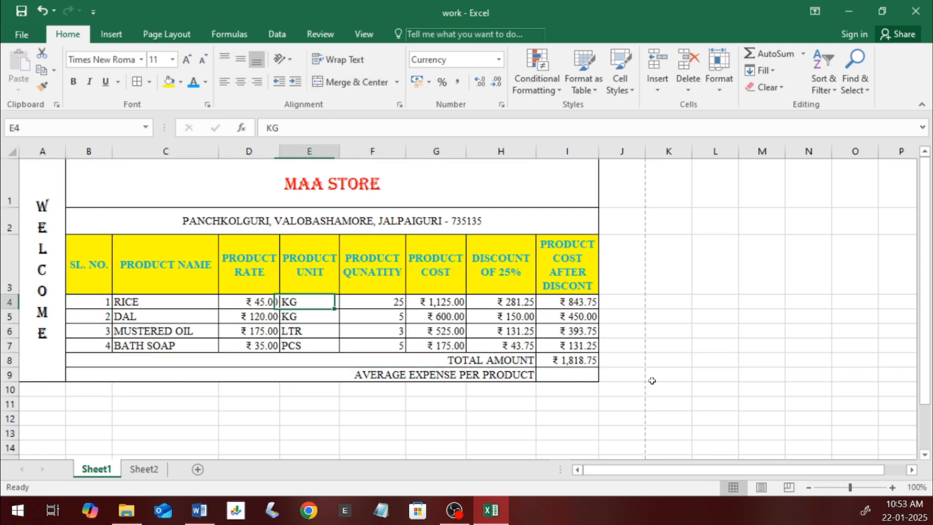
key("Down")
key("Down")
key("Down")
key("Down")
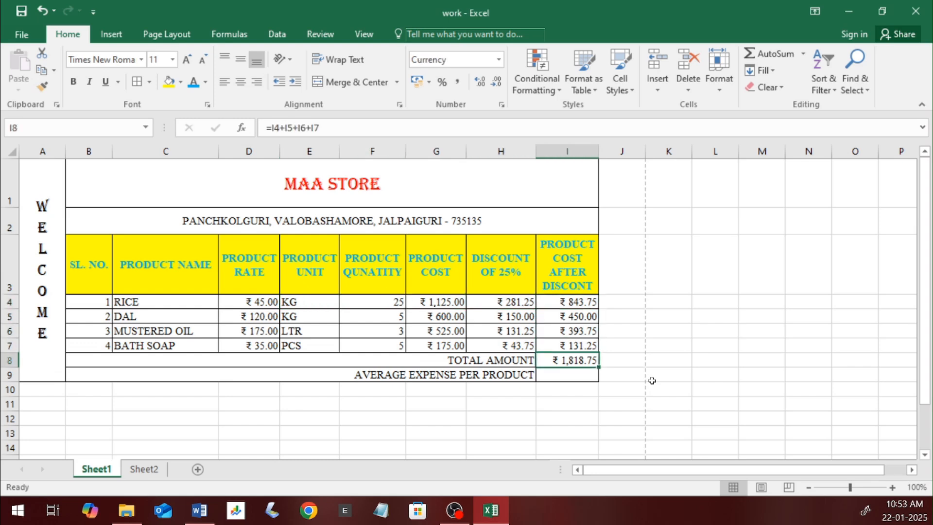
Calculate the average expense per product in I9 by dividing the total amount by 4 with =I8/4
key("Down")
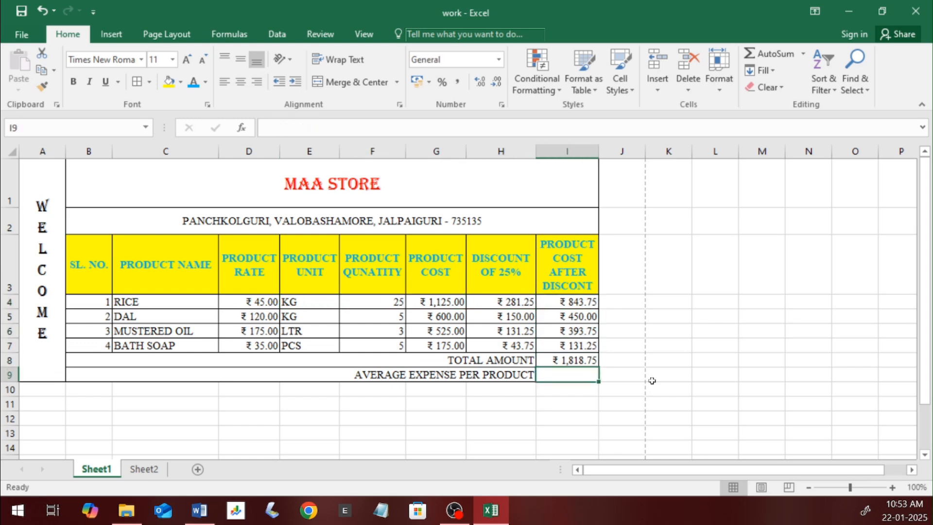
key("Left")
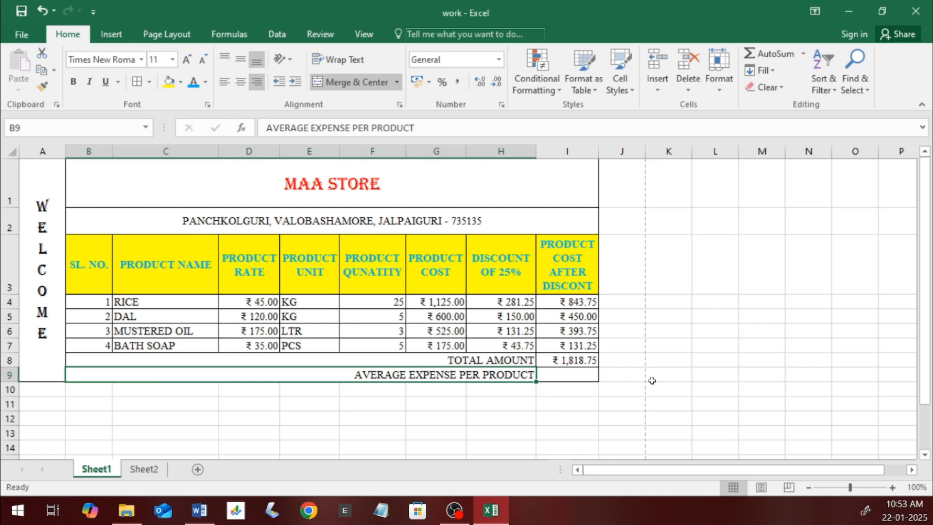
key("Right")
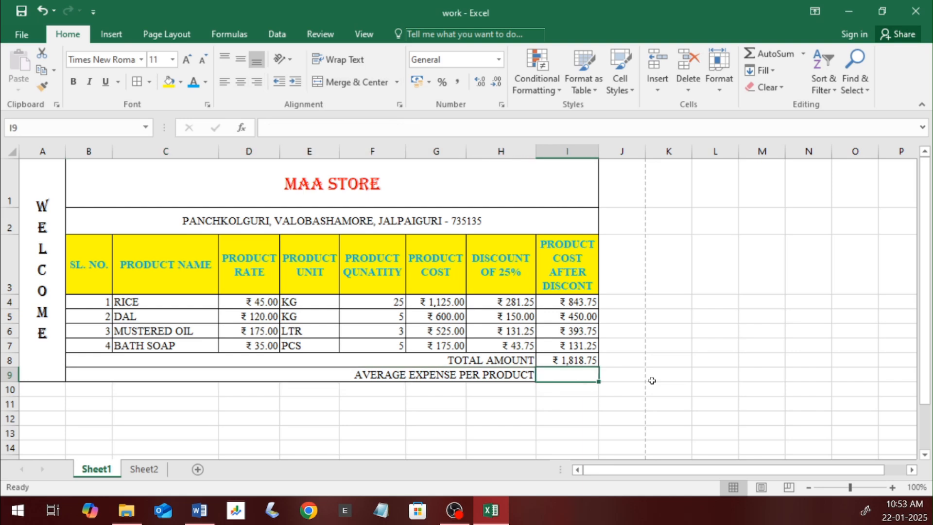
type("=")
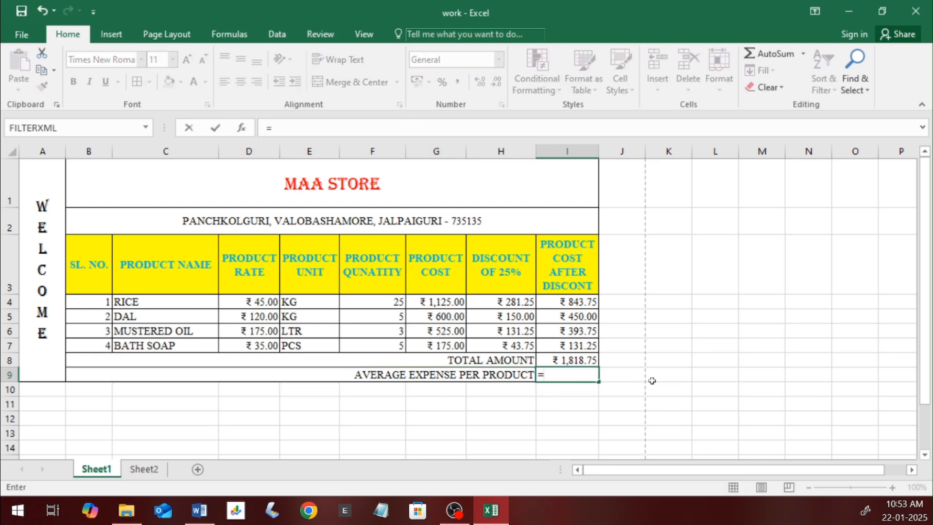
left_click(587, 360)
type("/")
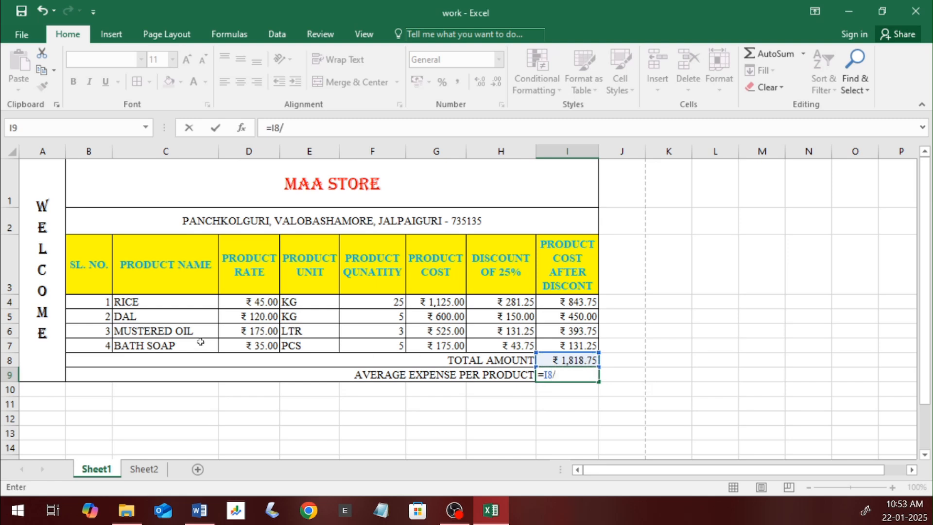
type("4")
key("Return")
key("Up")
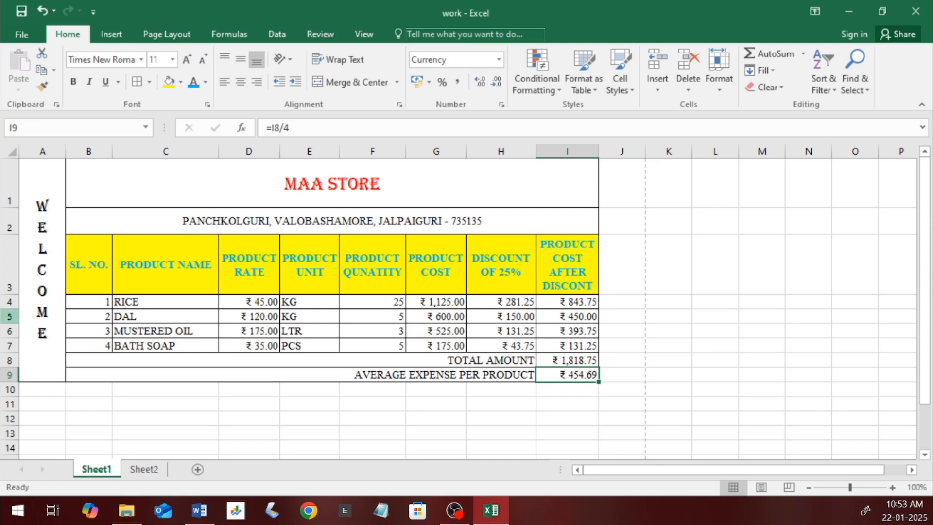
left_click(199, 510)
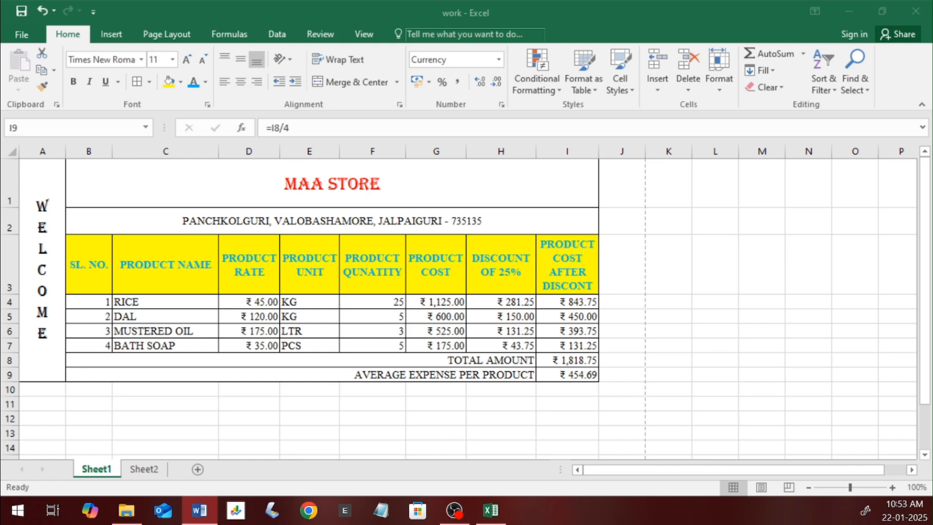
key("alt+Tab")
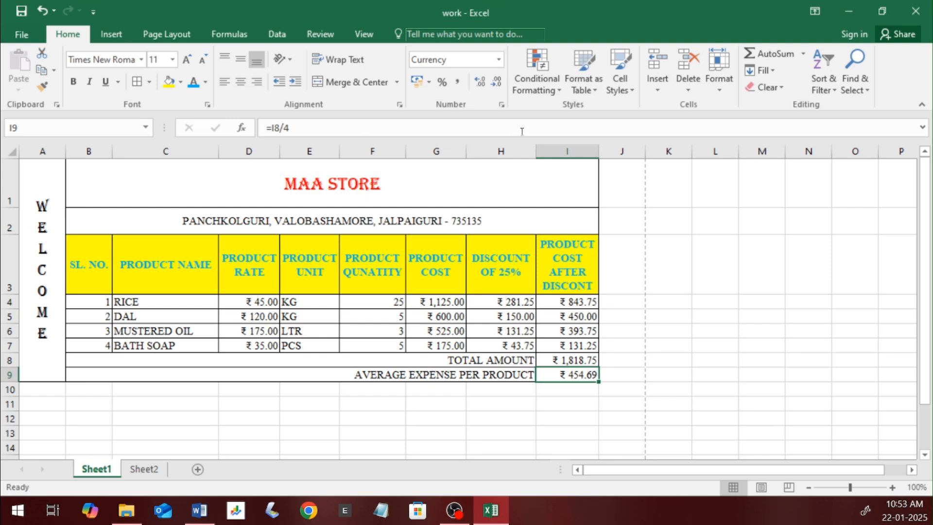
left_click(358, 337)
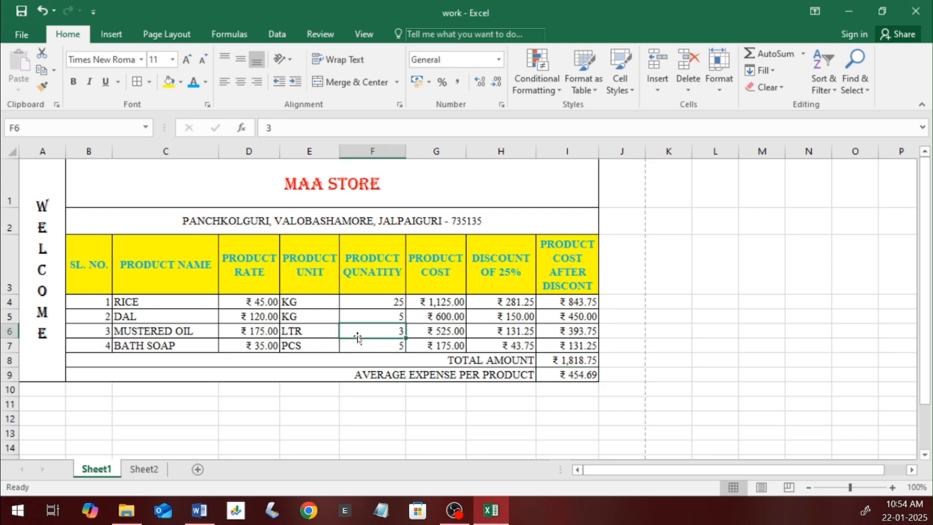